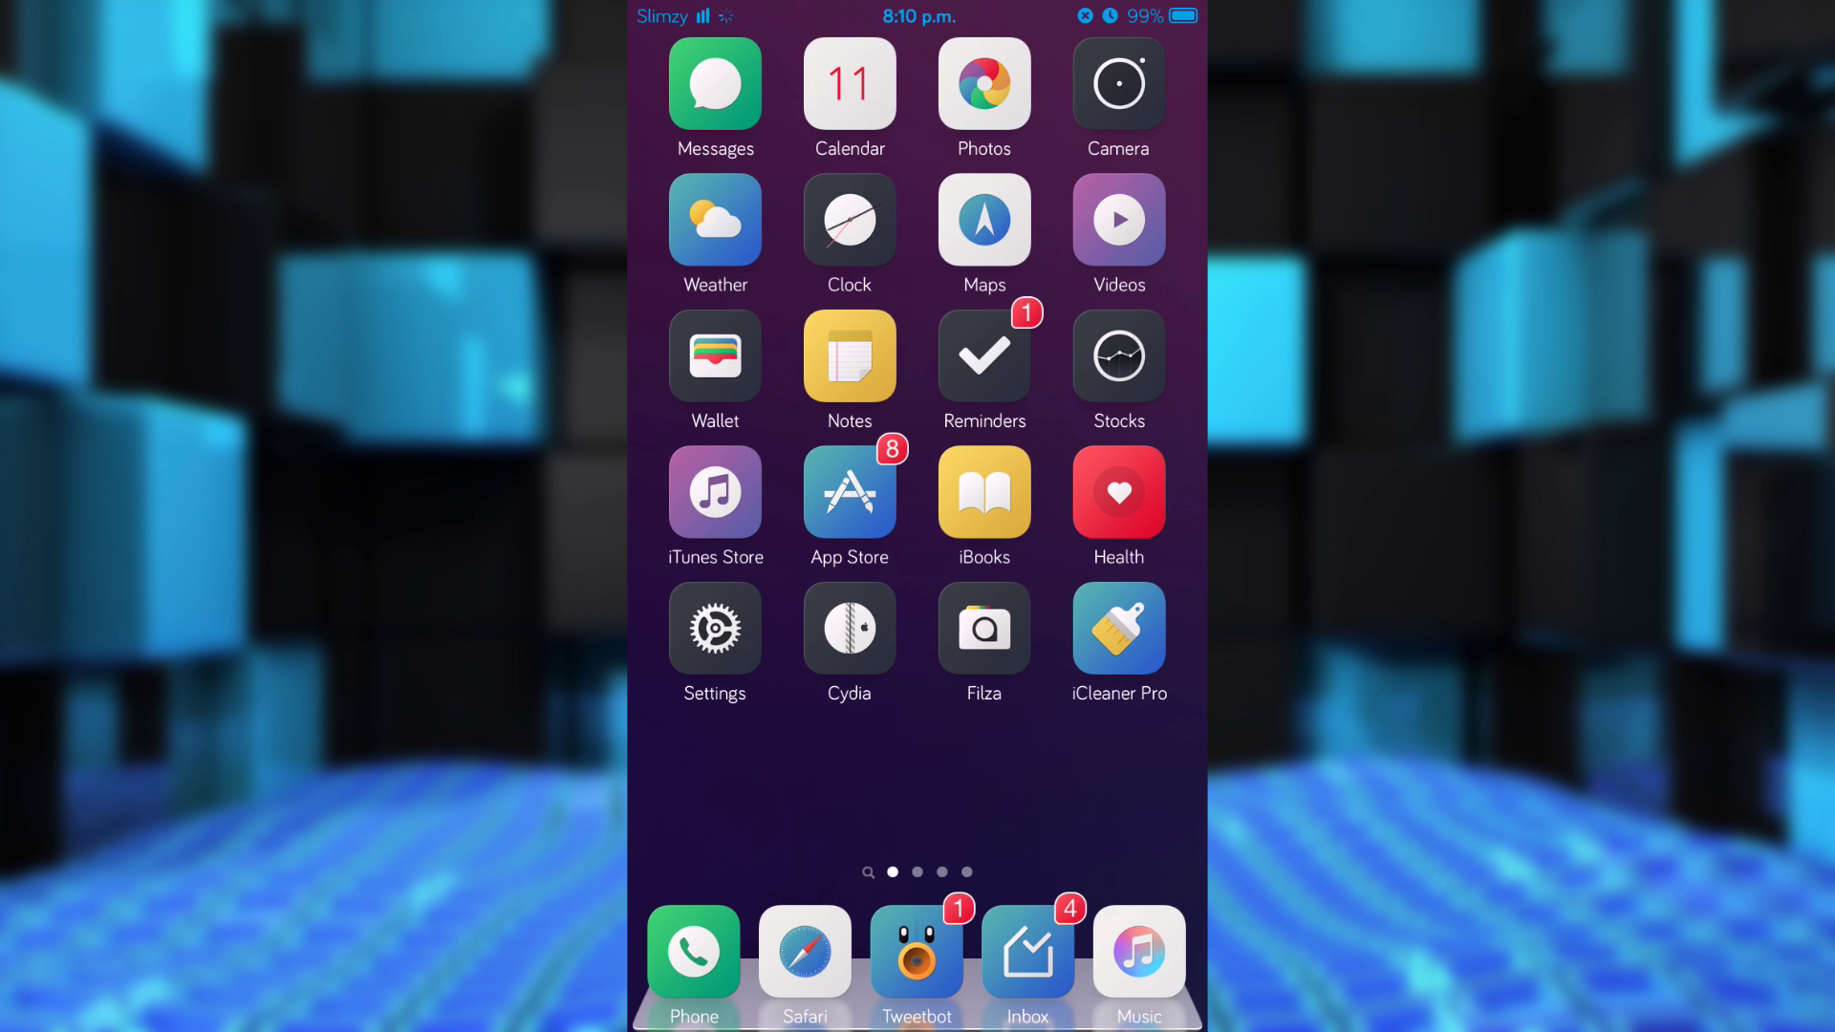
# - Browse the home screen pages and app switcher cards, including the music controls panel
pyautogui.moveTo(1090, 503); pyautogui.dragTo(747, 503)
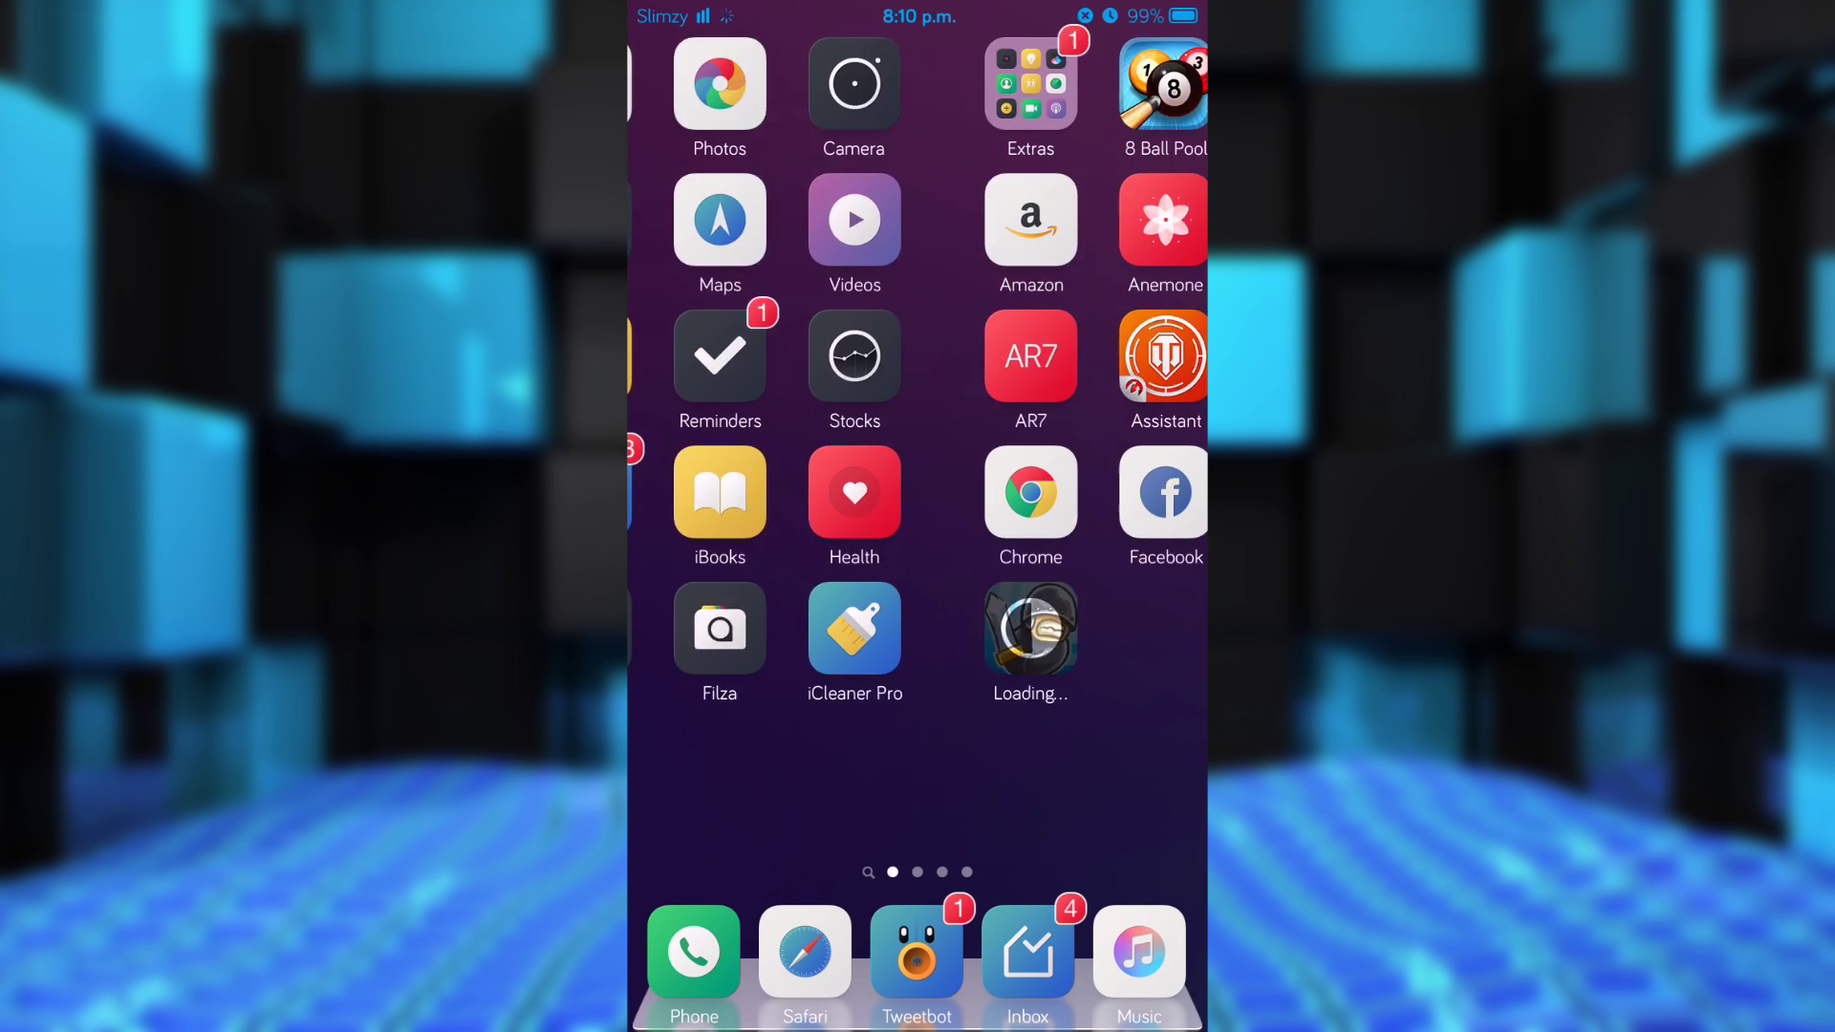
pyautogui.moveTo(917, 1024); pyautogui.dragTo(918, 645)
pyautogui.moveTo(746, 430); pyautogui.dragTo(1147, 430)
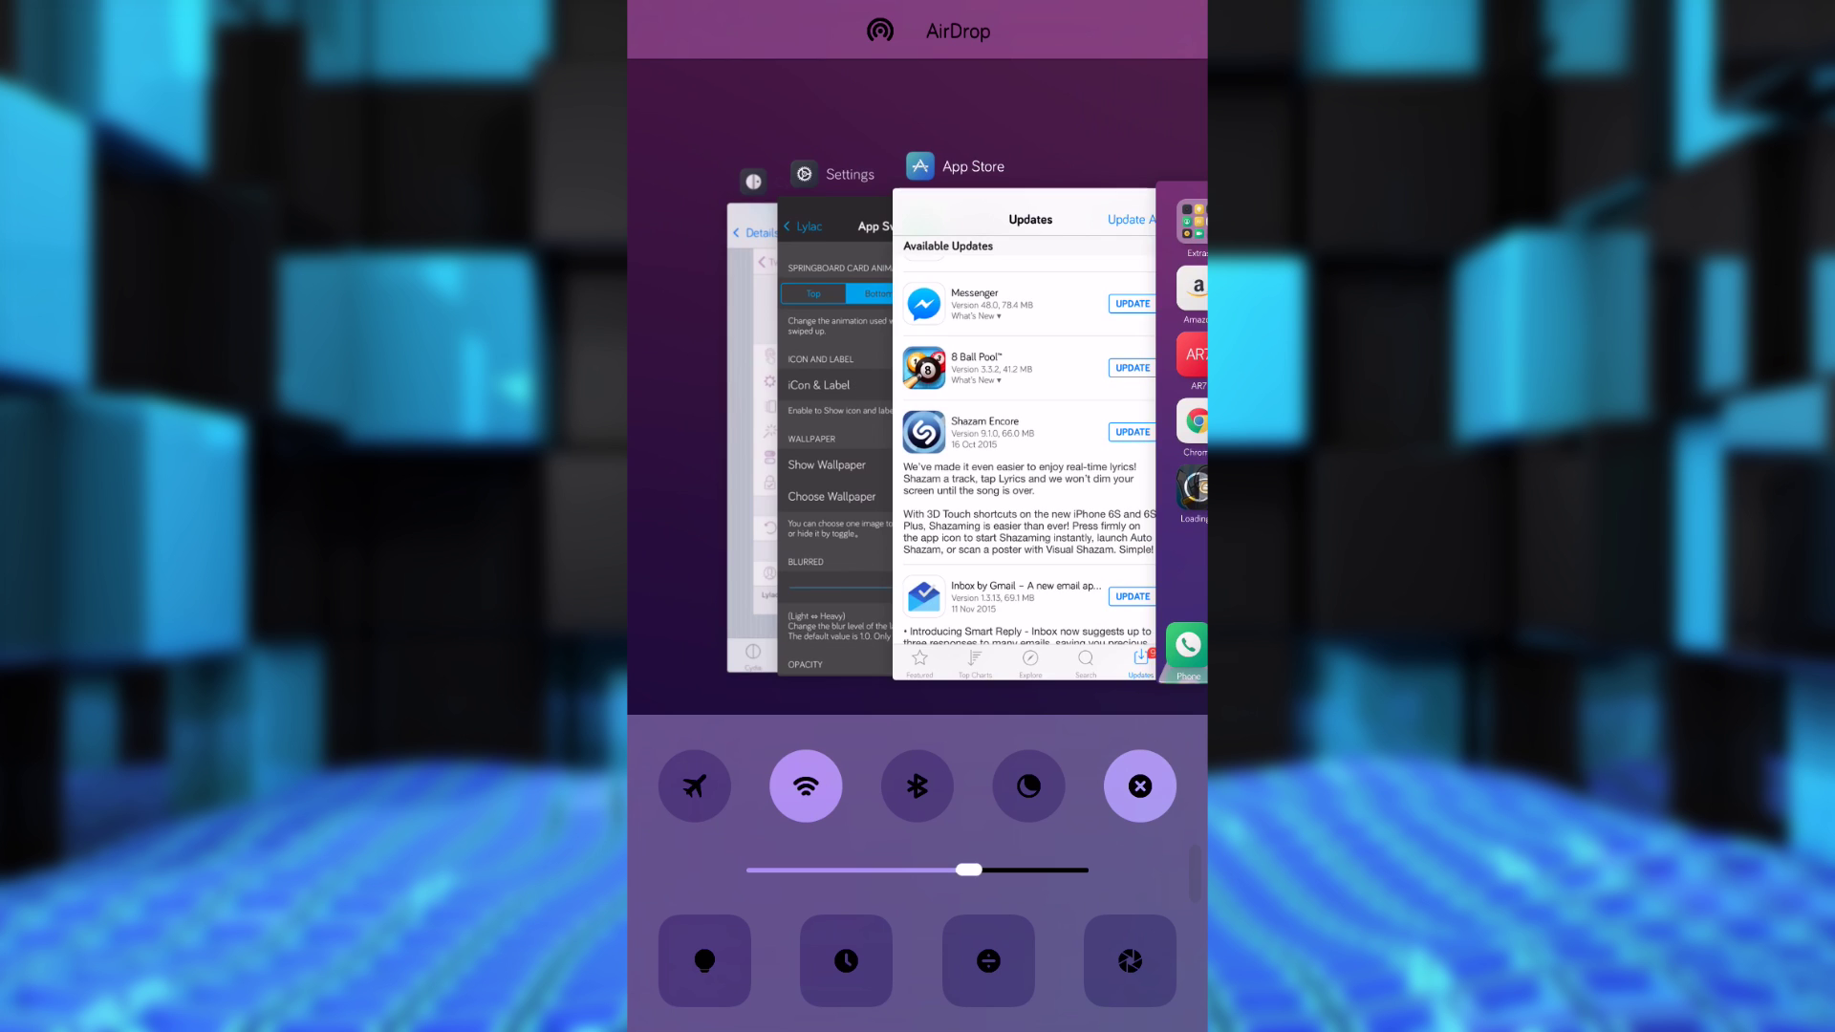
pyautogui.moveTo(746, 430)
pyautogui.mouseDown()
pyautogui.moveTo(1147, 431)
pyautogui.moveTo(746, 430)
pyautogui.mouseUp()
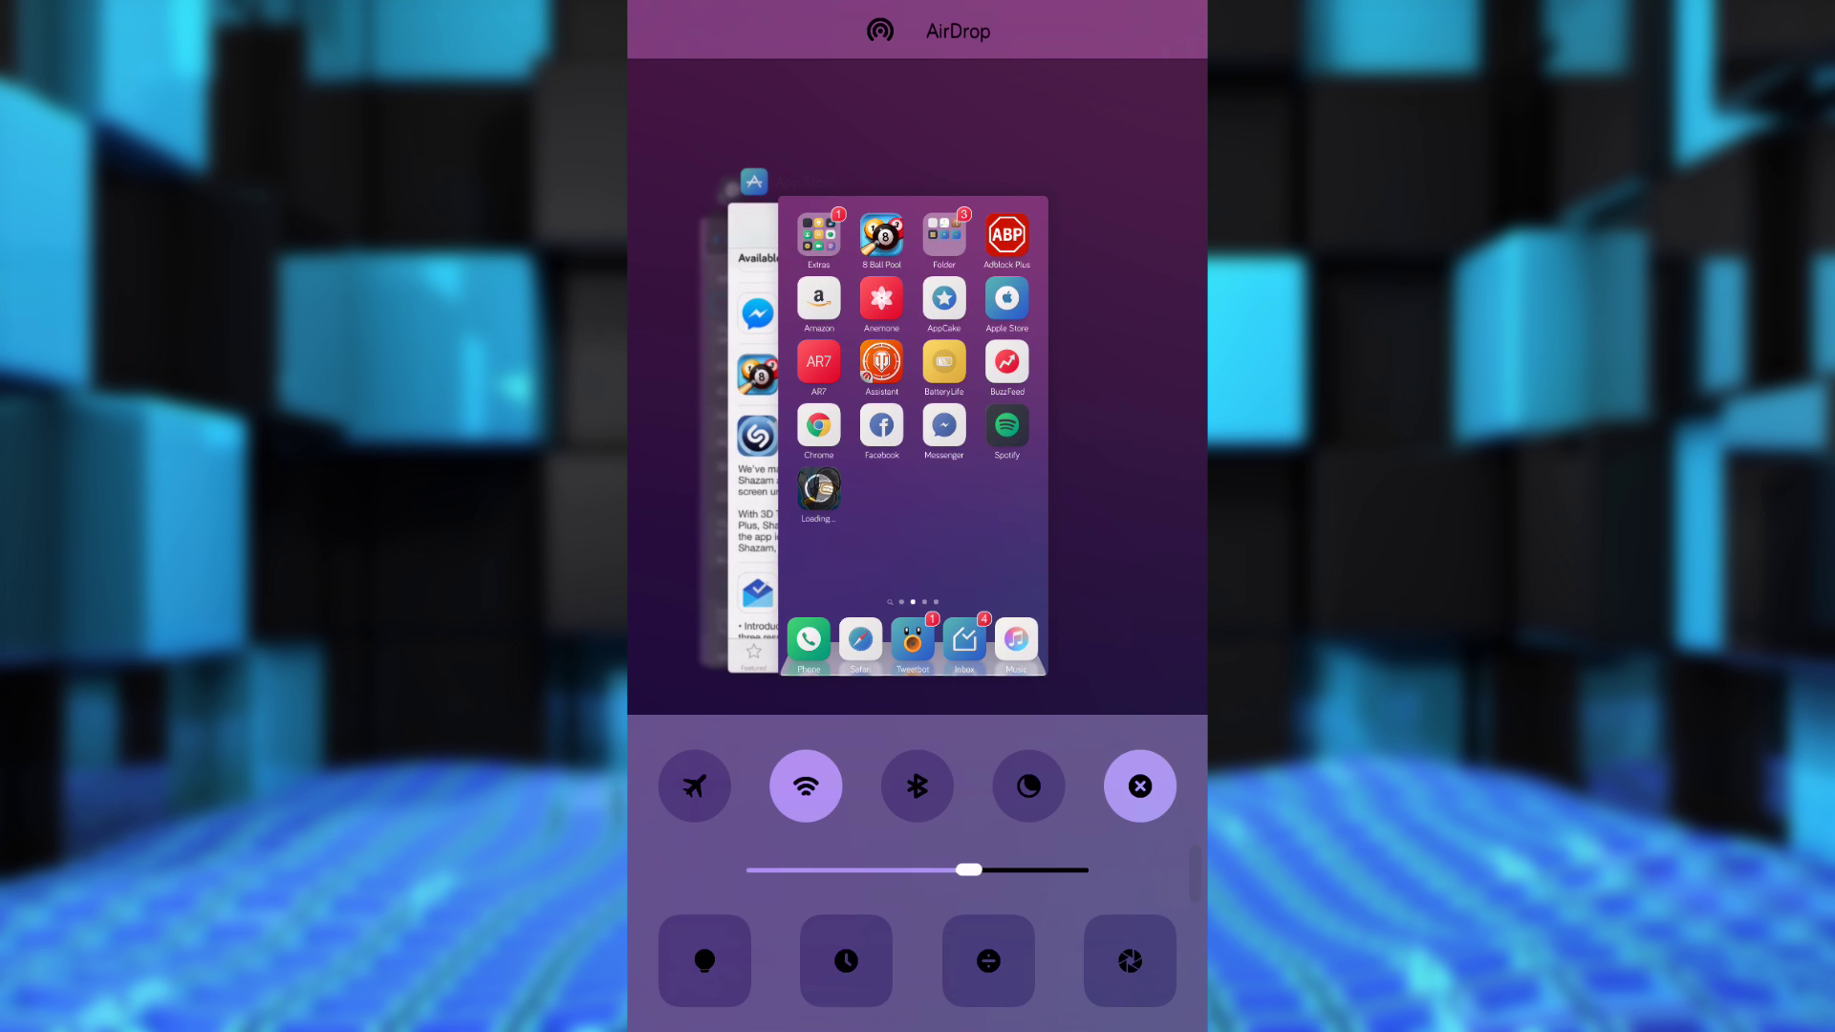
pyautogui.moveTo(1119, 874); pyautogui.dragTo(718, 876)
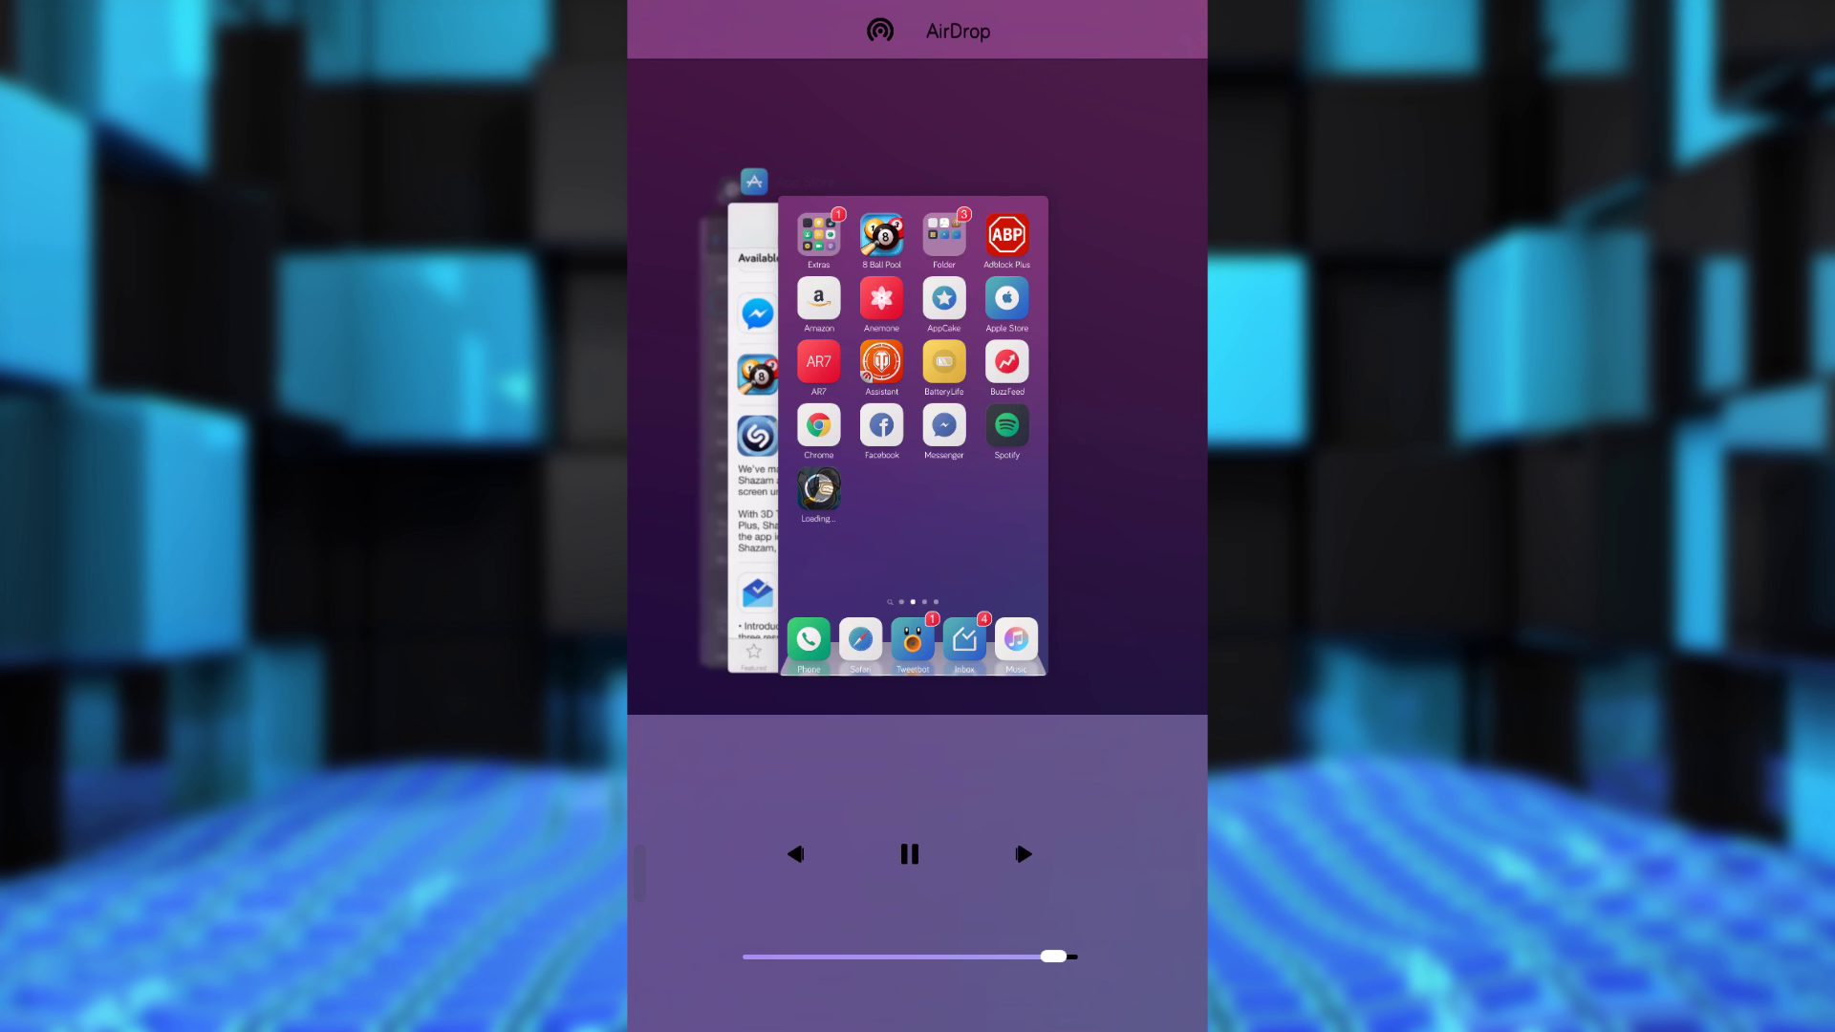
# - Close the app switcher, page through the home screen, and open Lylac's settings
pyautogui.click(912, 430)
pyautogui.moveTo(1090, 431)
pyautogui.mouseDown()
pyautogui.moveTo(746, 430)
pyautogui.moveTo(1091, 431)
pyautogui.mouseUp()
pyautogui.moveTo(746, 431); pyautogui.dragTo(1090, 430)
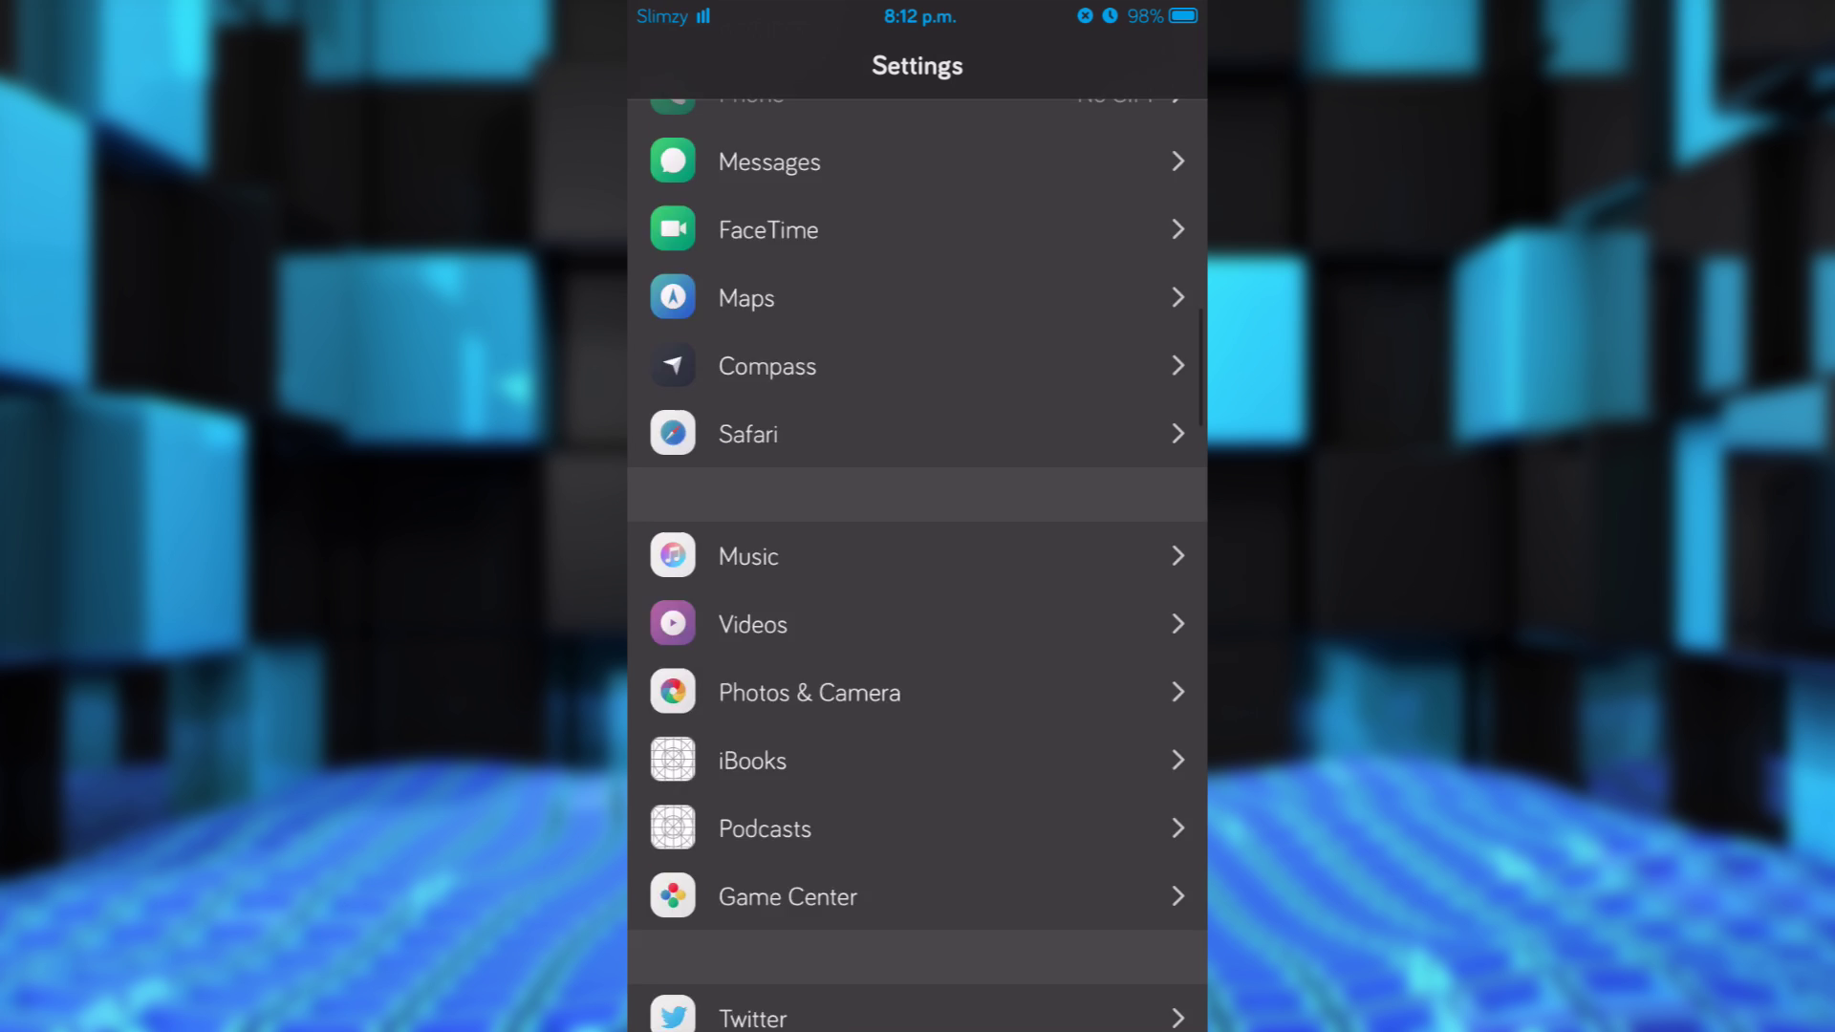
pyautogui.scroll(-6, 917, 574)
pyautogui.scroll(-2, 919, 574)
pyautogui.scroll(-4, 918, 574)
pyautogui.scroll(-2, 918, 574)
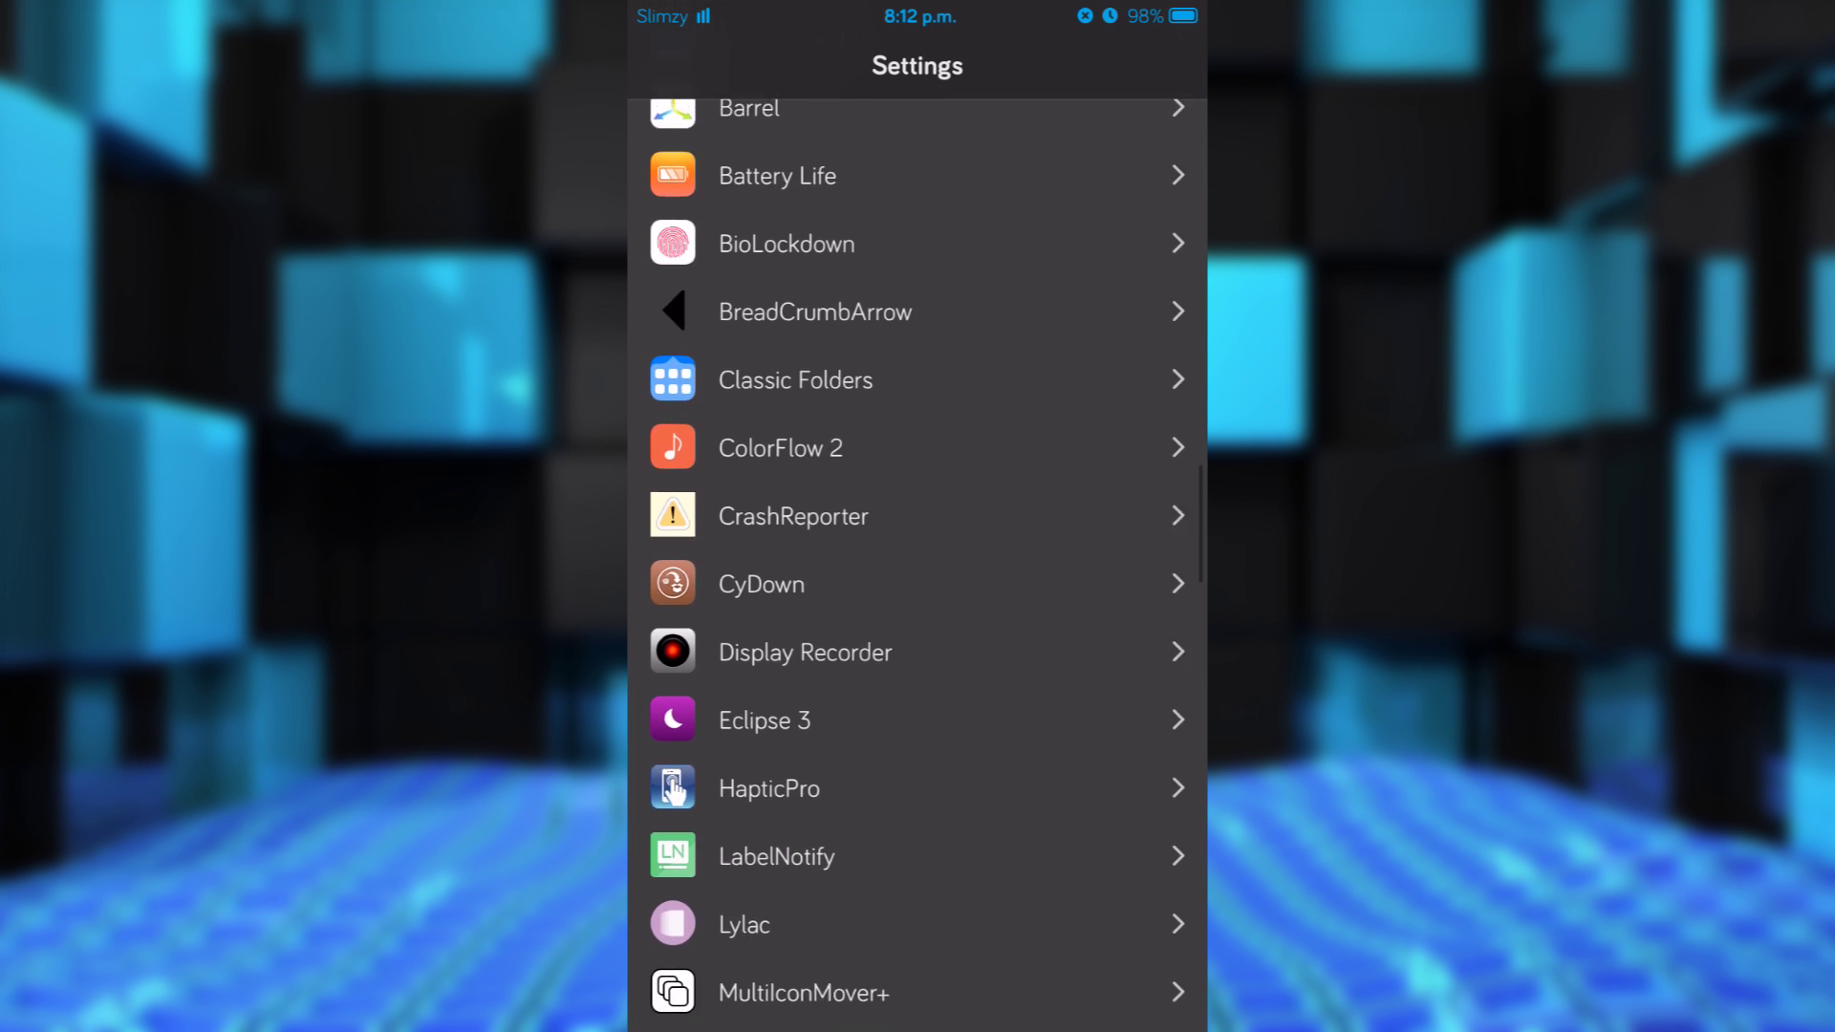
pyautogui.scroll(-3, 919, 574)
pyautogui.scroll(-1, 918, 574)
pyautogui.click(919, 599)
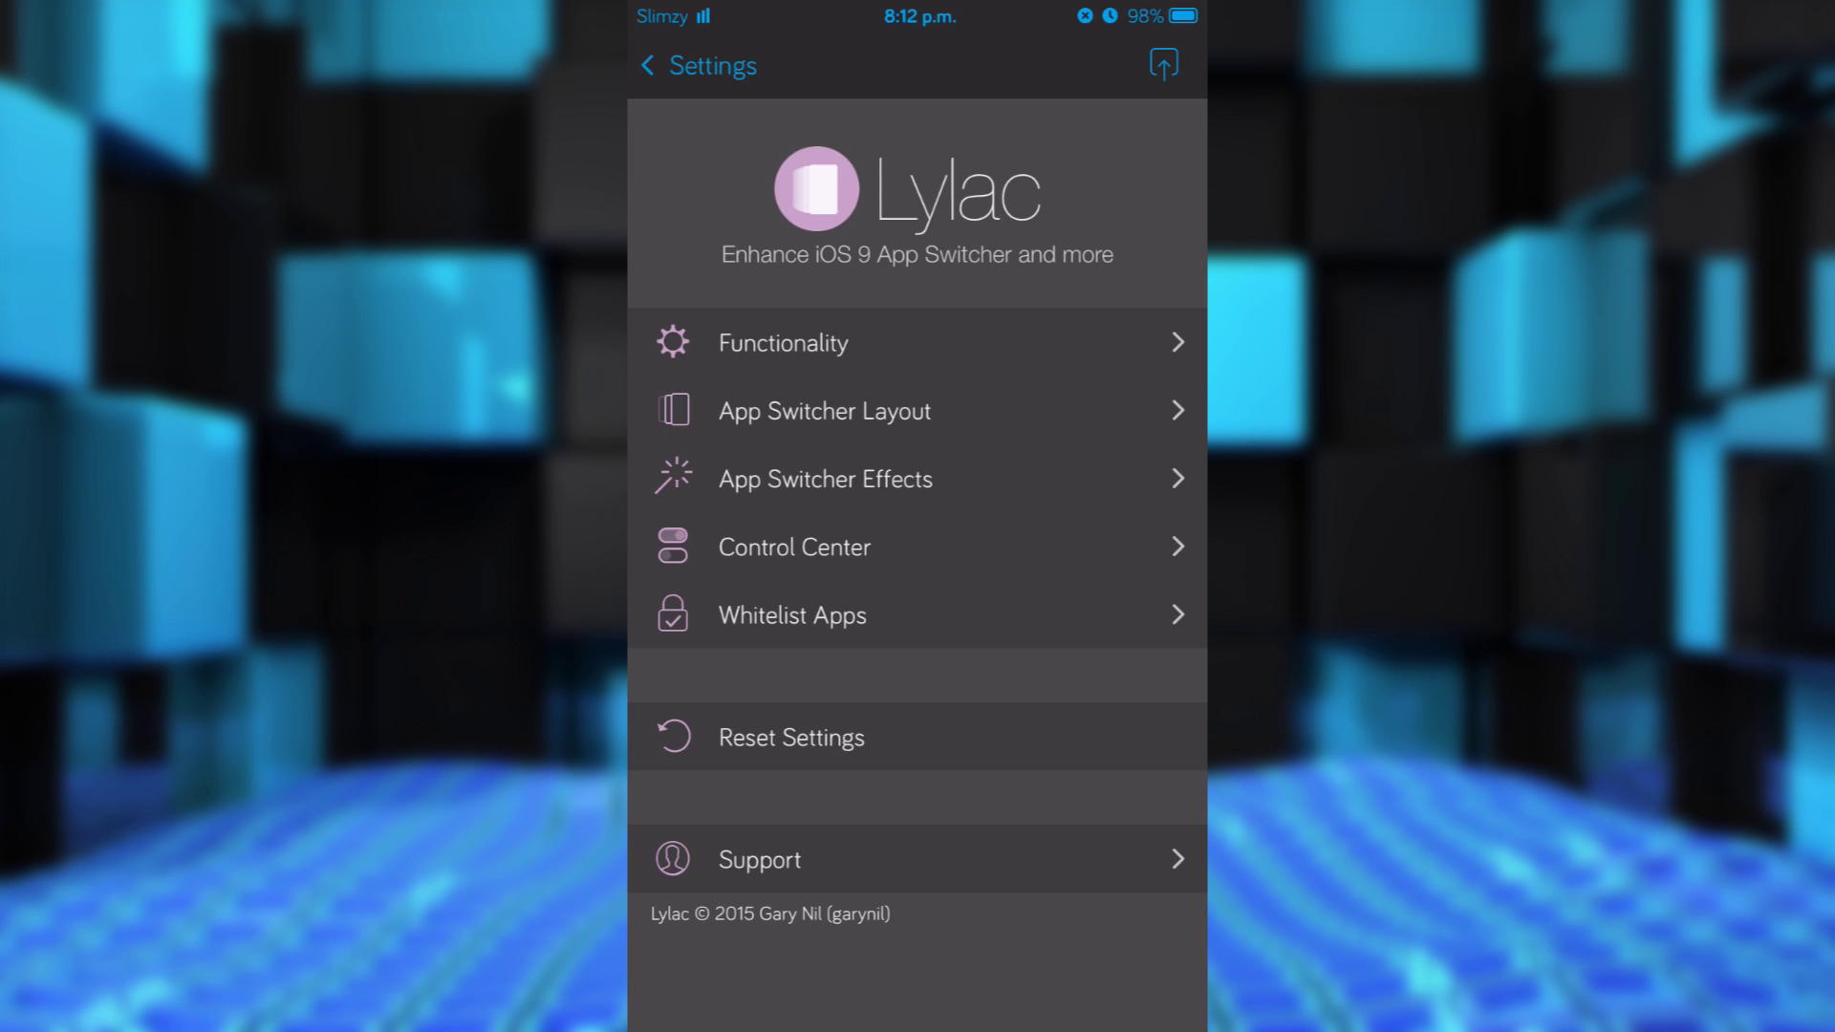
# - Open Lylac's Functionality page to review its swipe-down, Respring and Direct Kill toggles
pyautogui.click(783, 343)
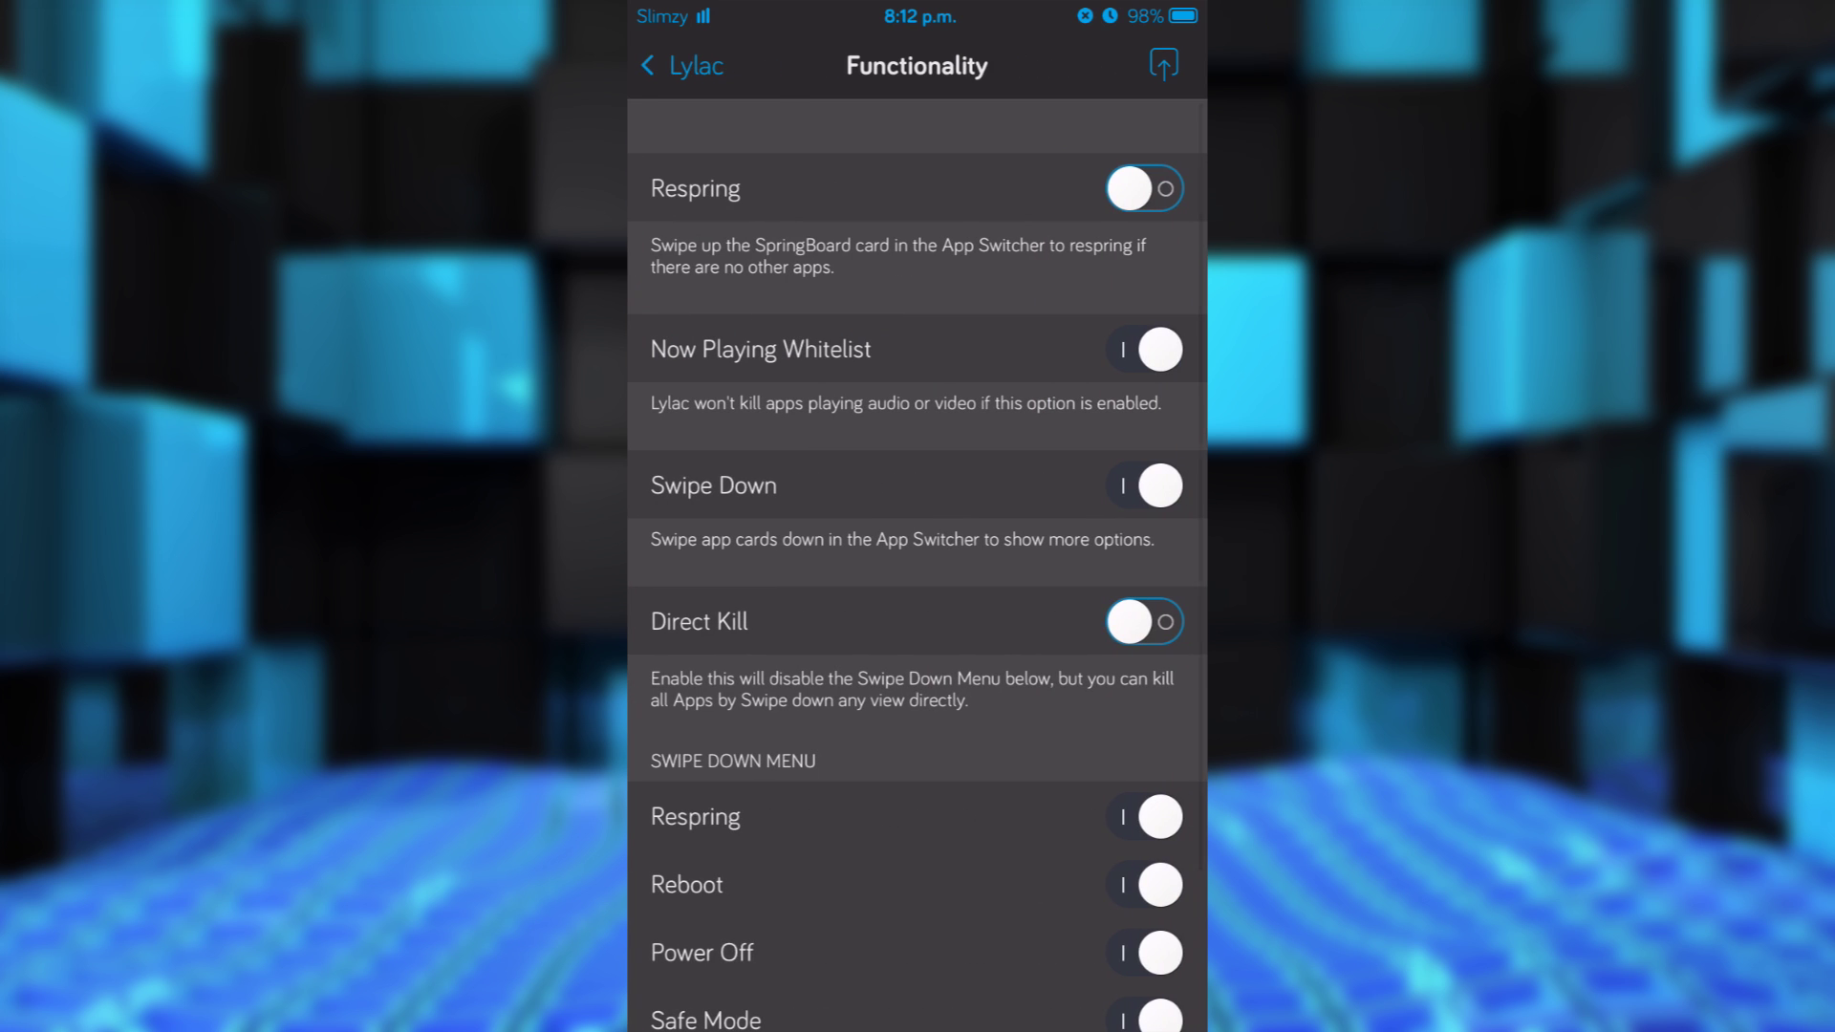
pyautogui.scroll(-3, 918, 574)
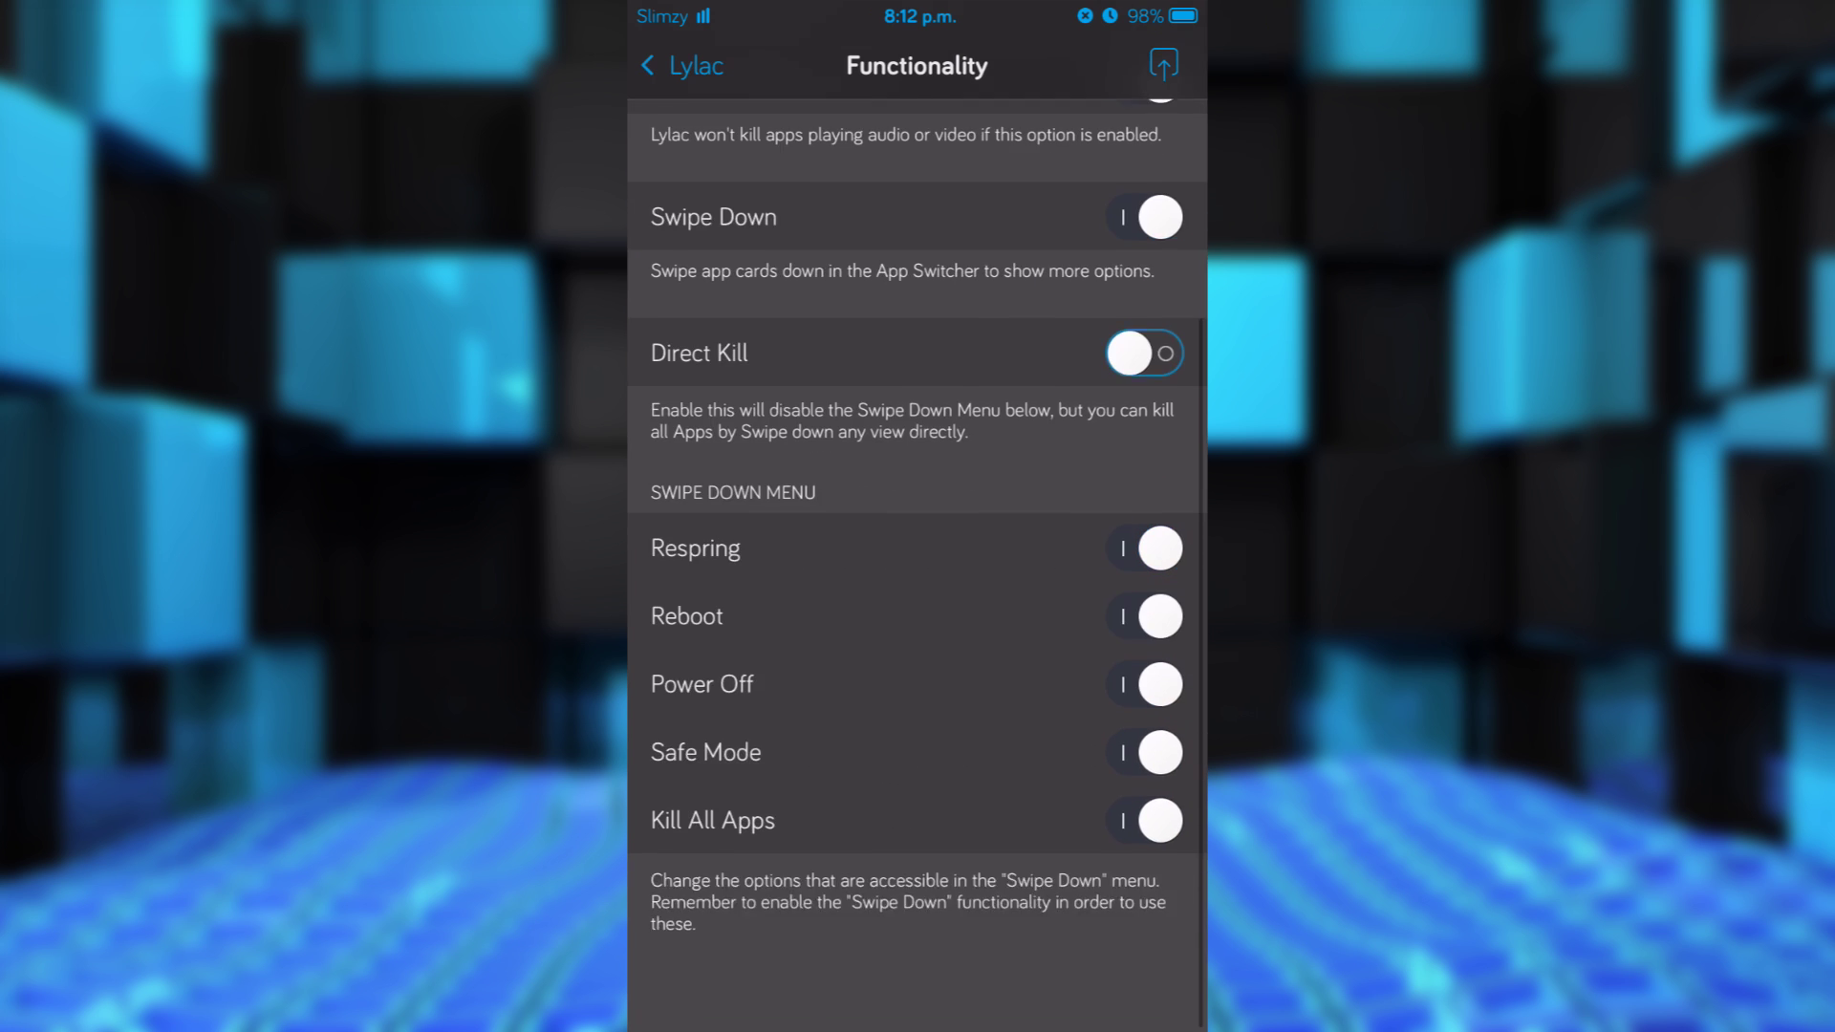
pyautogui.scroll(3, 918, 573)
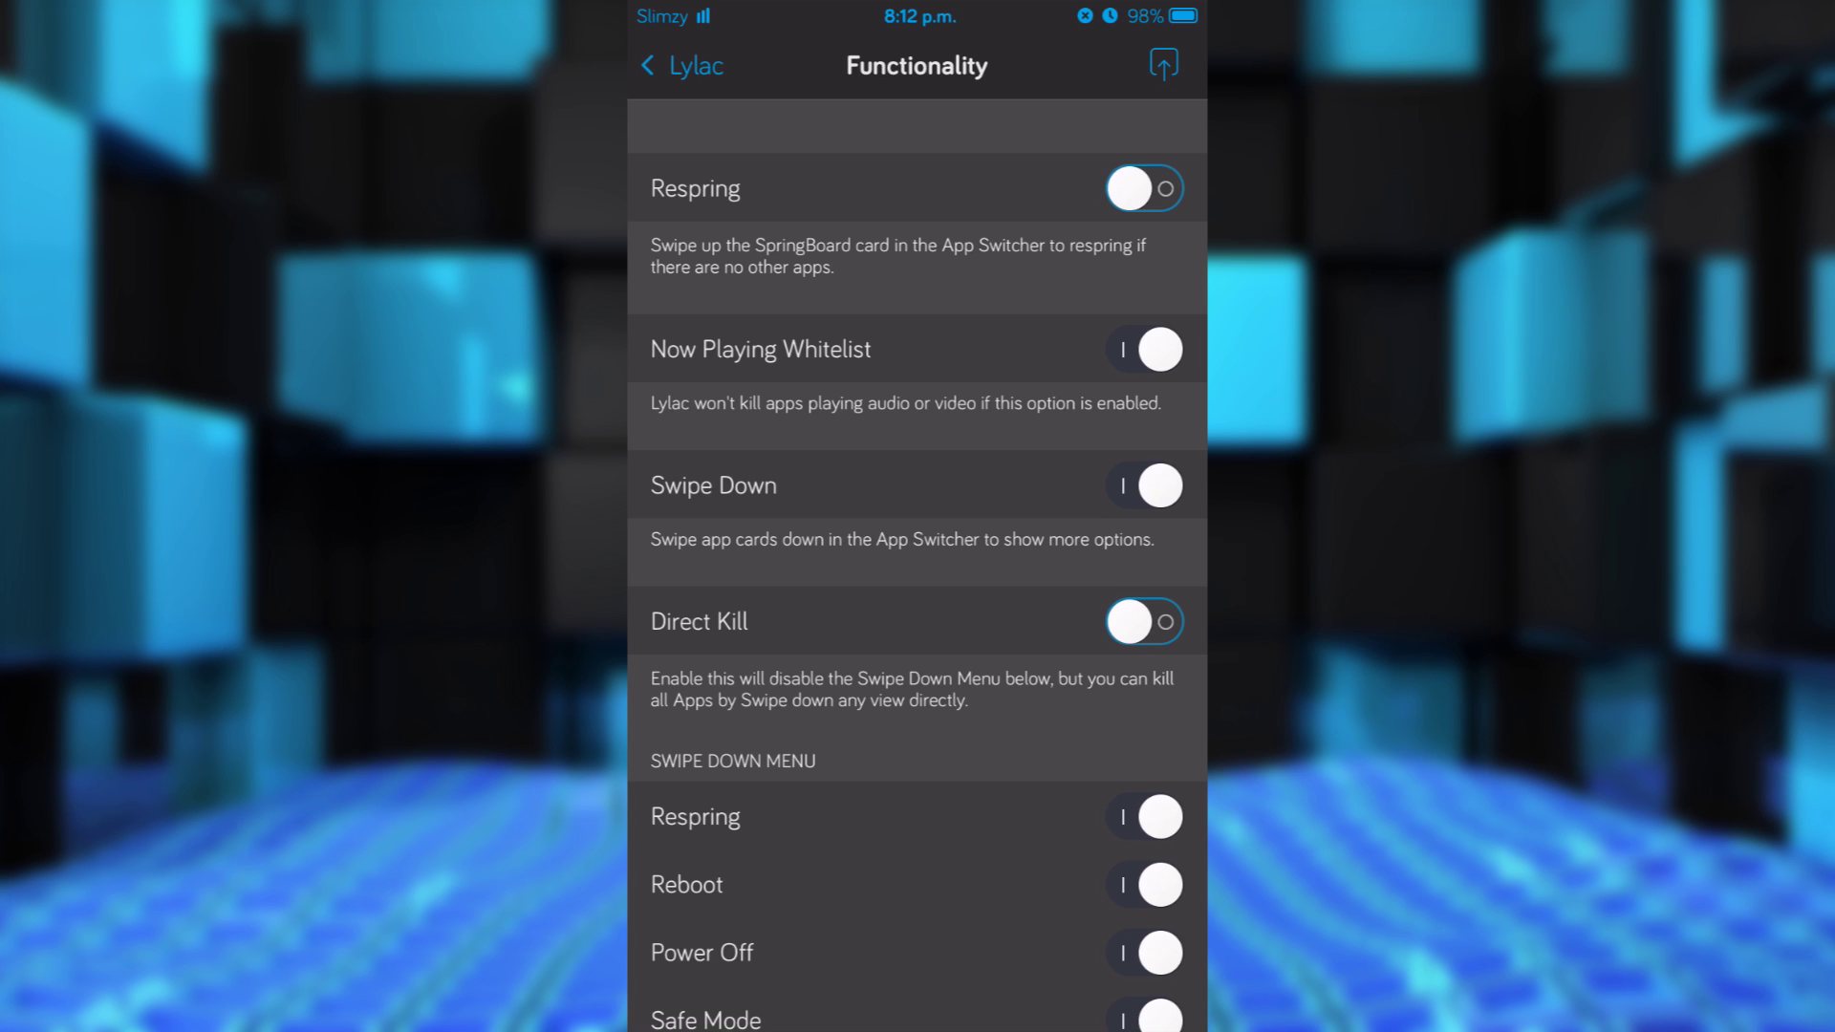
pyautogui.scroll(-2, 918, 575)
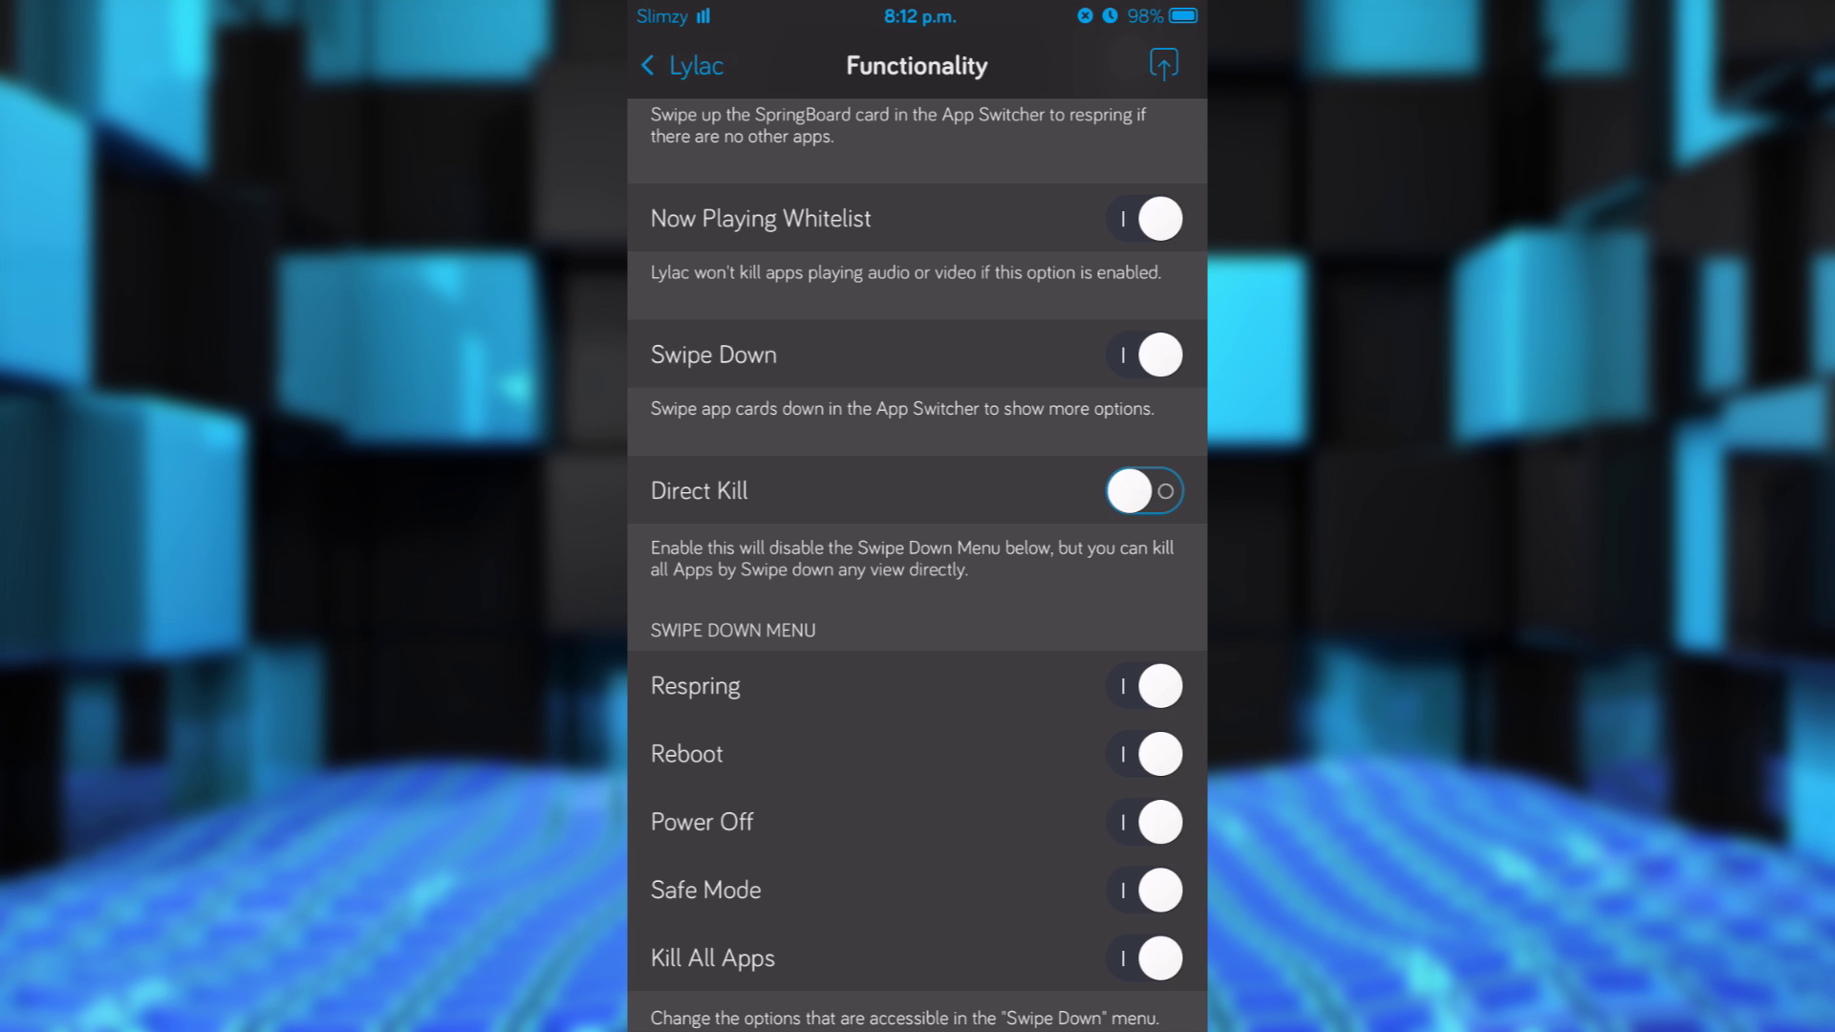
pyautogui.scroll(-1, 917, 575)
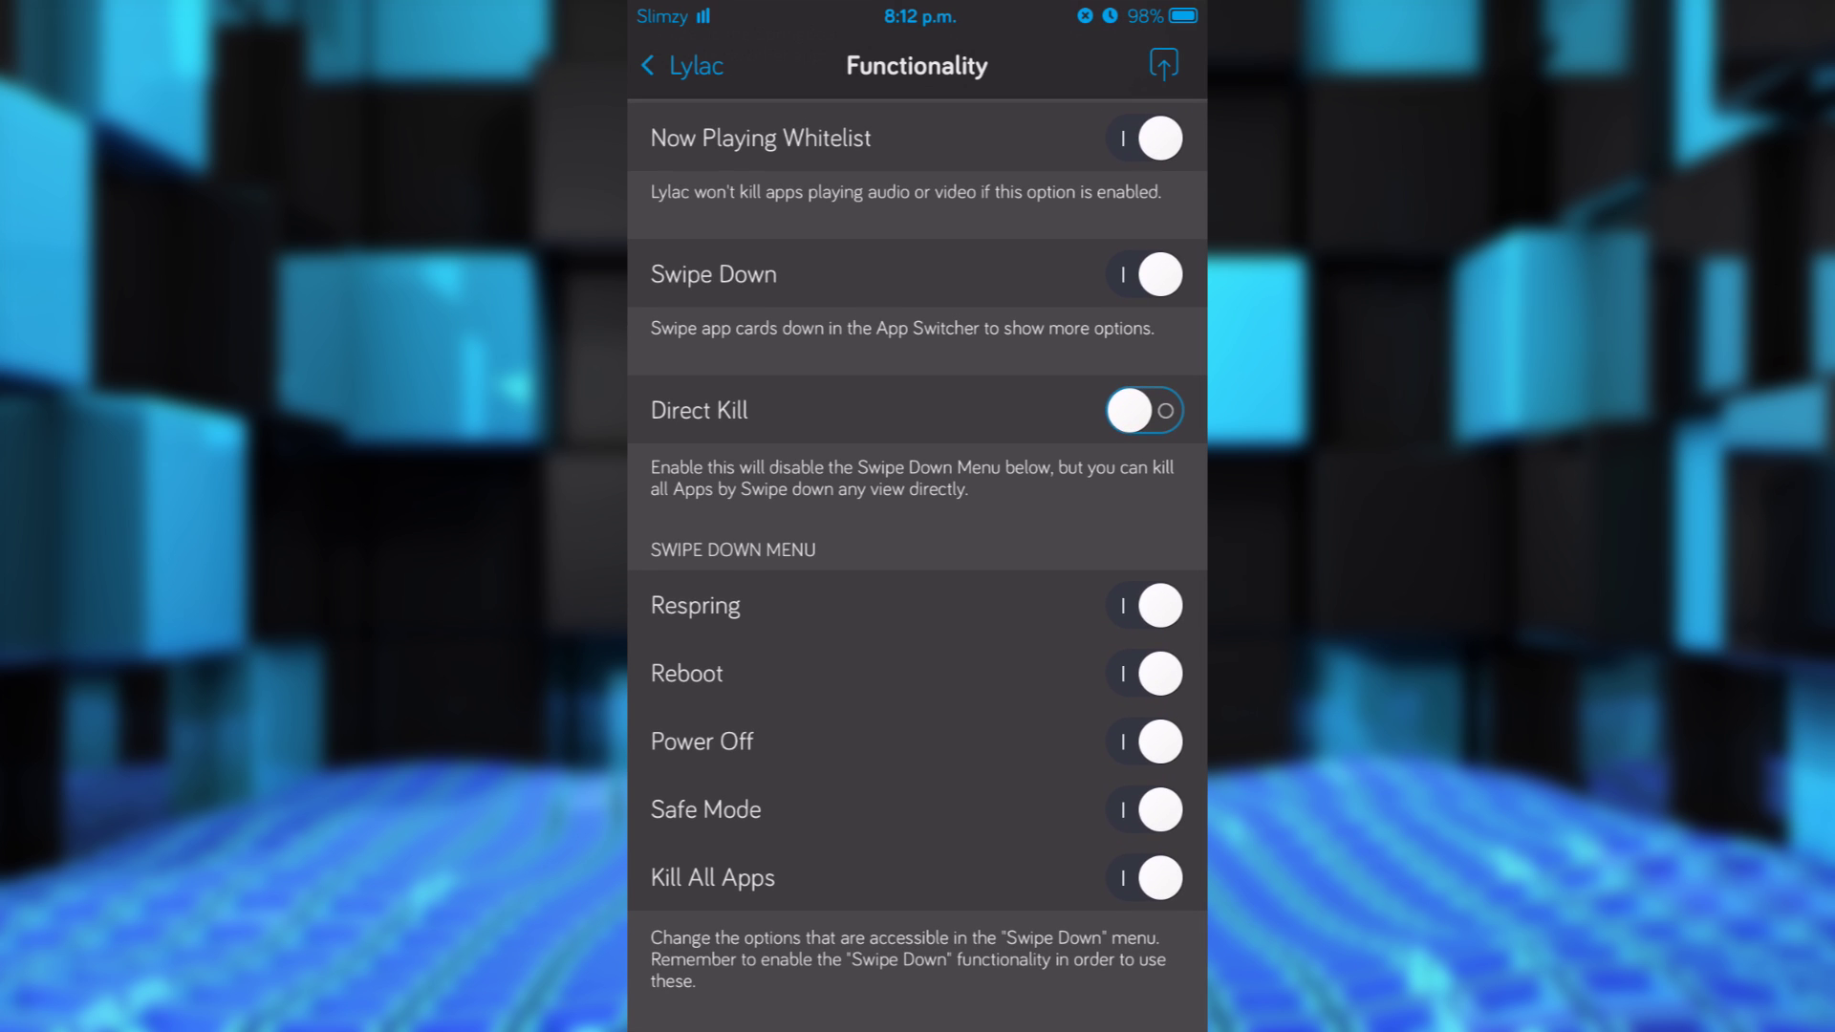
# - Kill all running apps from Lylac's swipe-down card menu, then reopen the Settings card
pyautogui.press('super')
pyautogui.press('super')
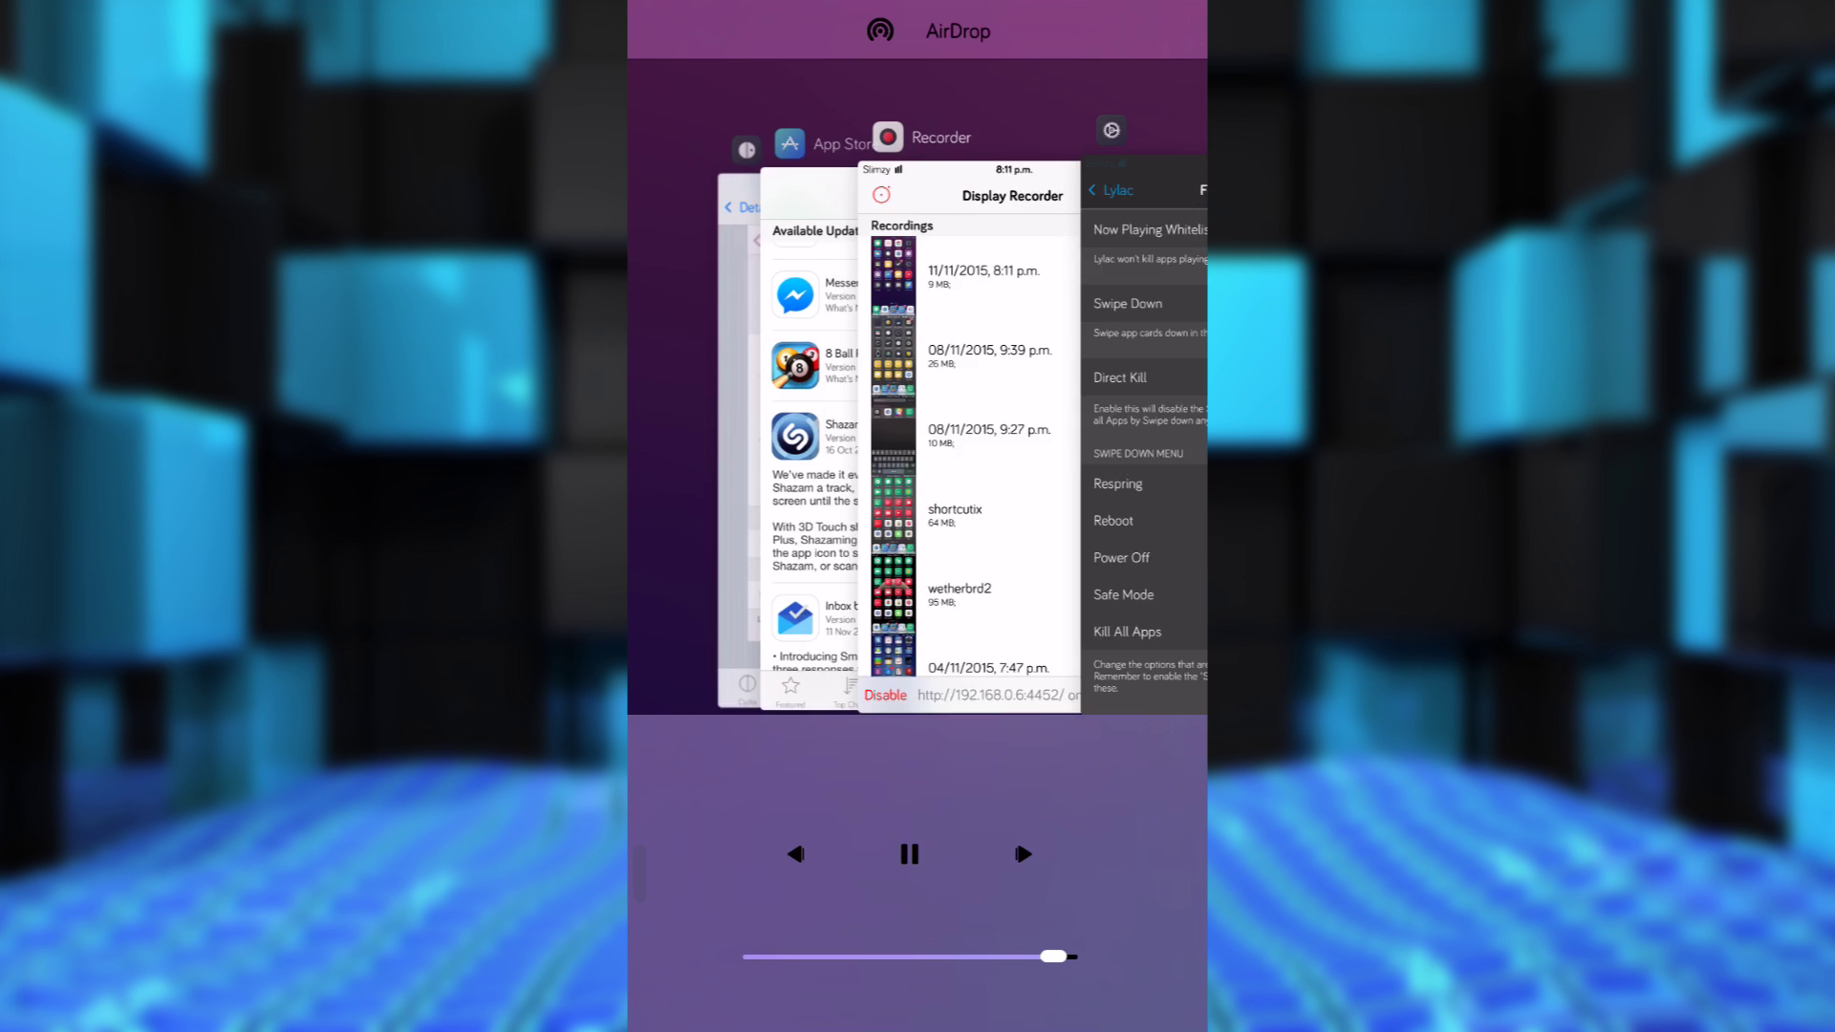
pyautogui.moveTo(803, 430)
pyautogui.mouseDown()
pyautogui.moveTo(1147, 430)
pyautogui.moveTo(745, 430)
pyautogui.mouseUp()
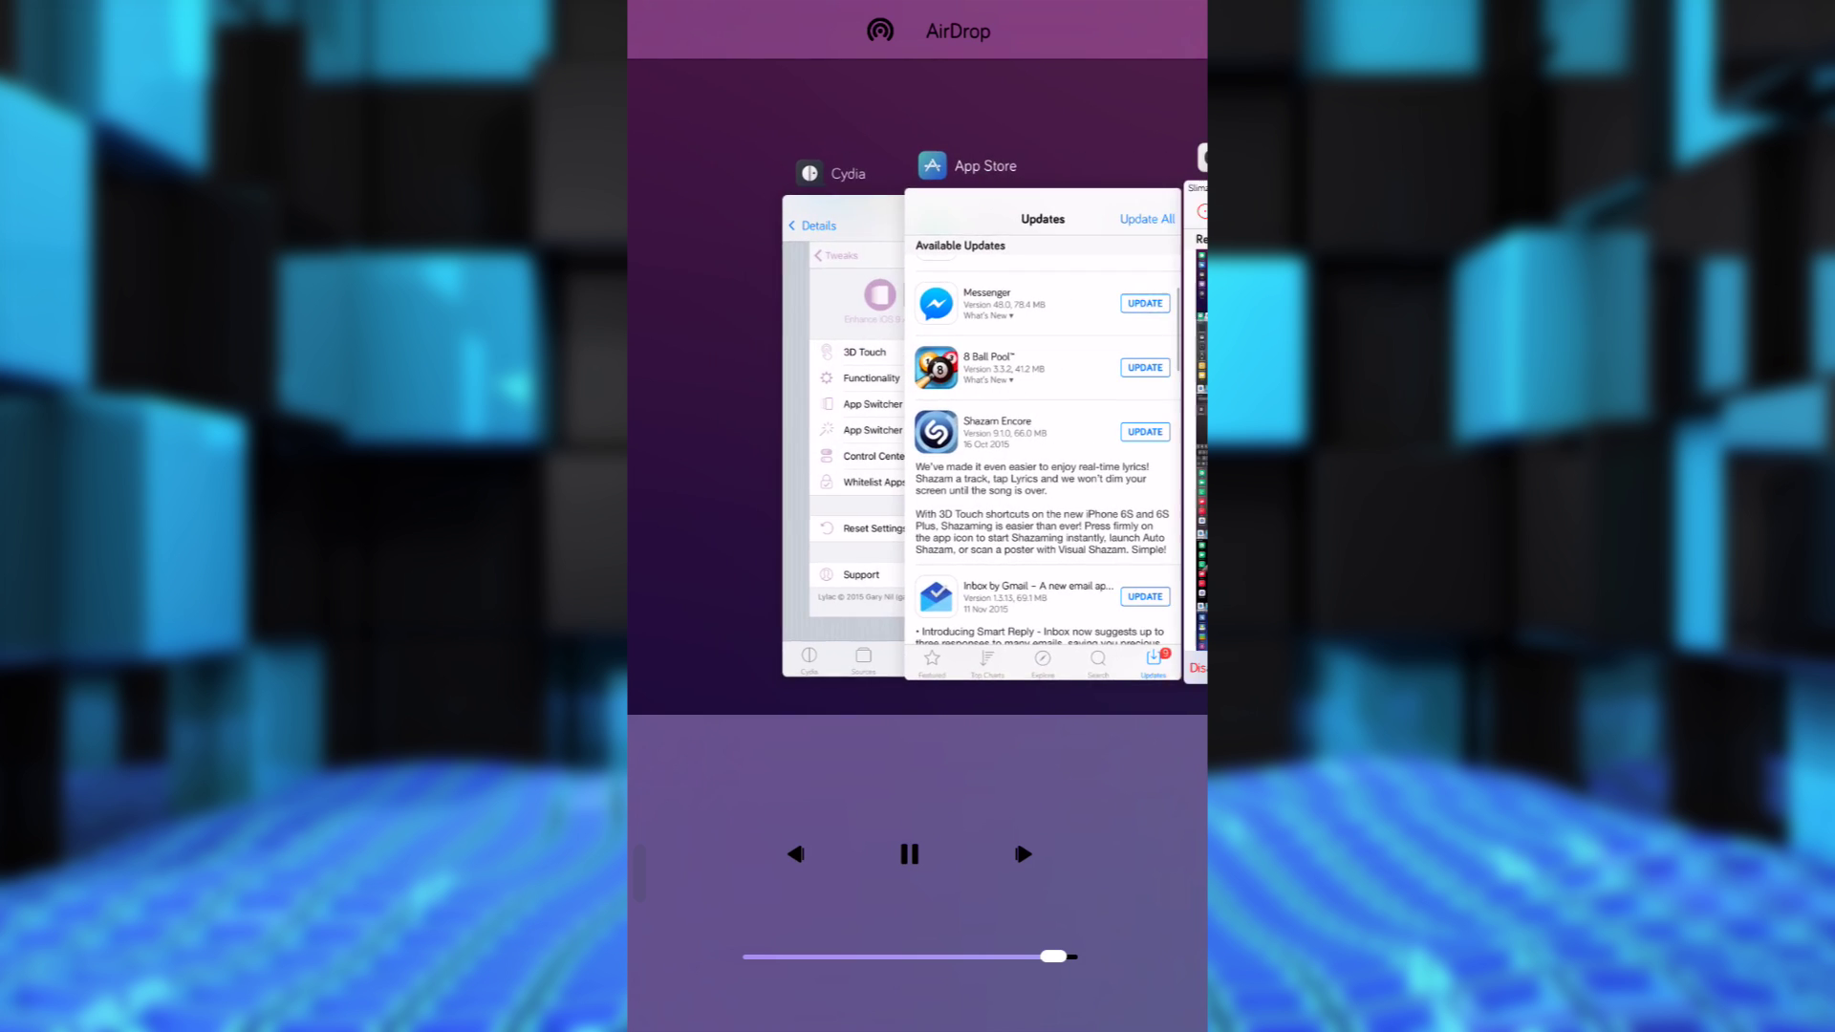
pyautogui.moveTo(1025, 431); pyautogui.dragTo(1025, 717)
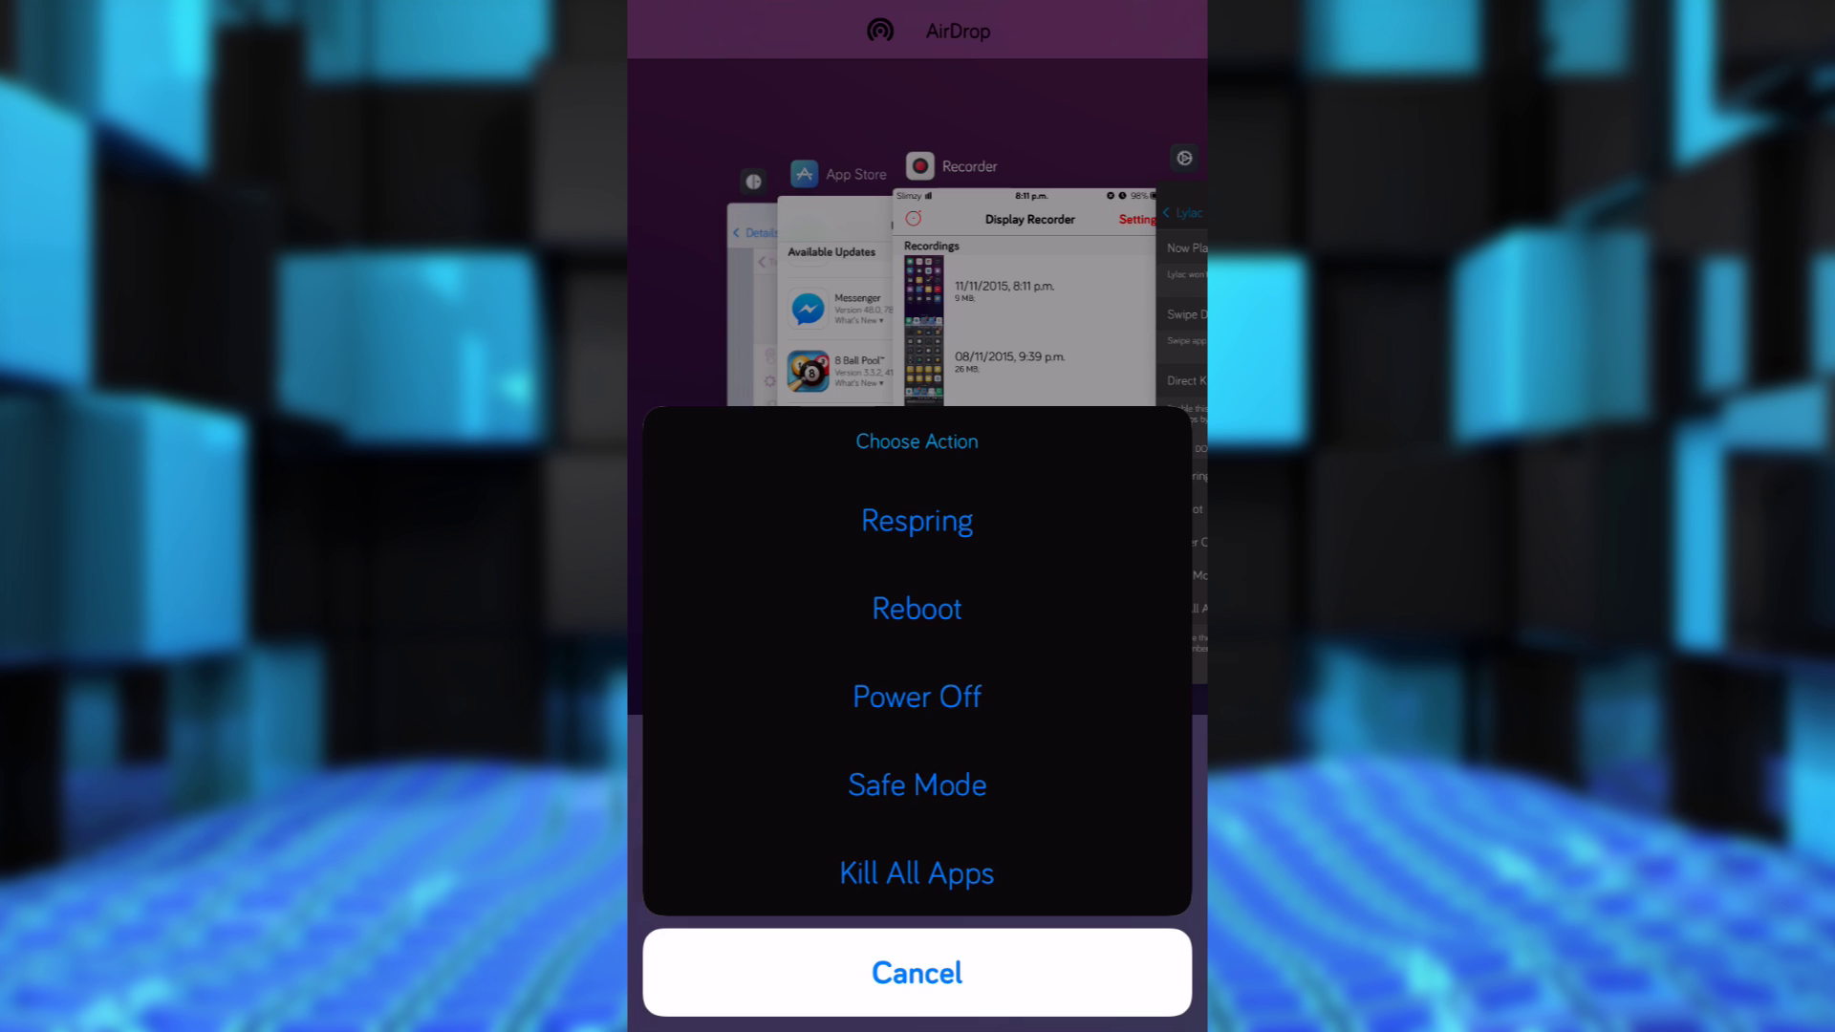
pyautogui.click(915, 874)
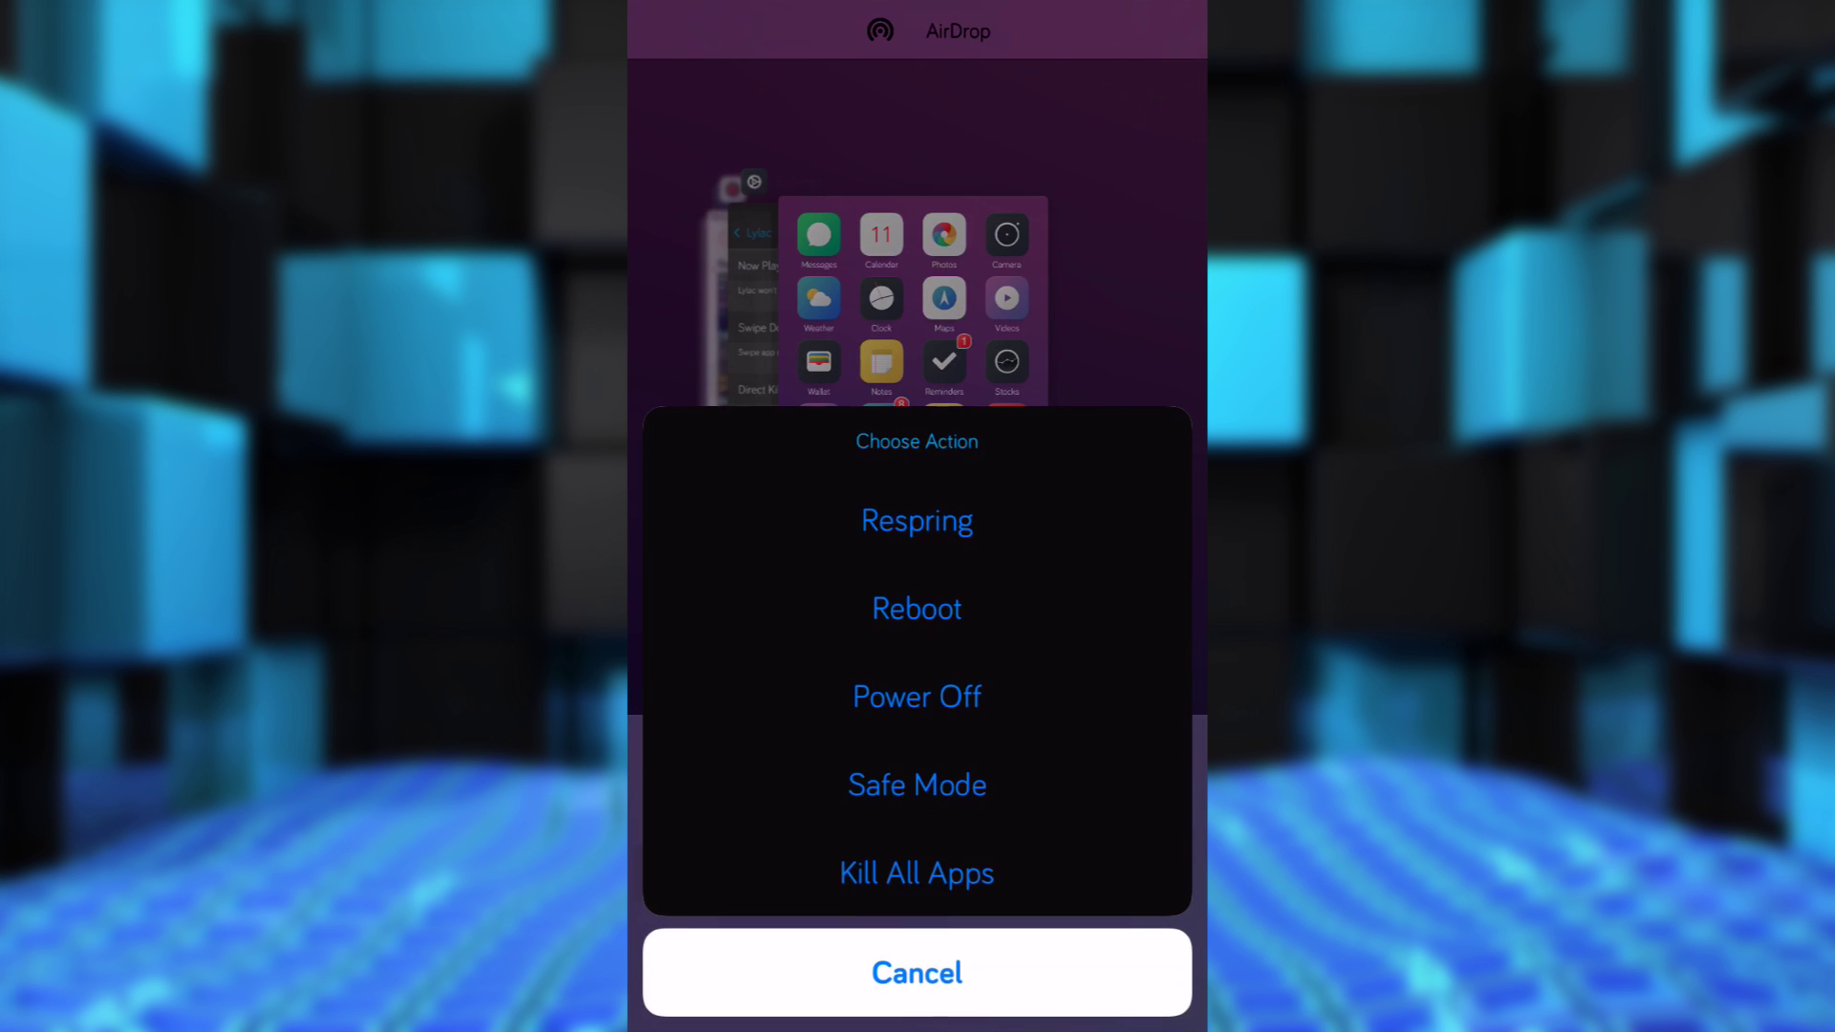
pyautogui.click(916, 972)
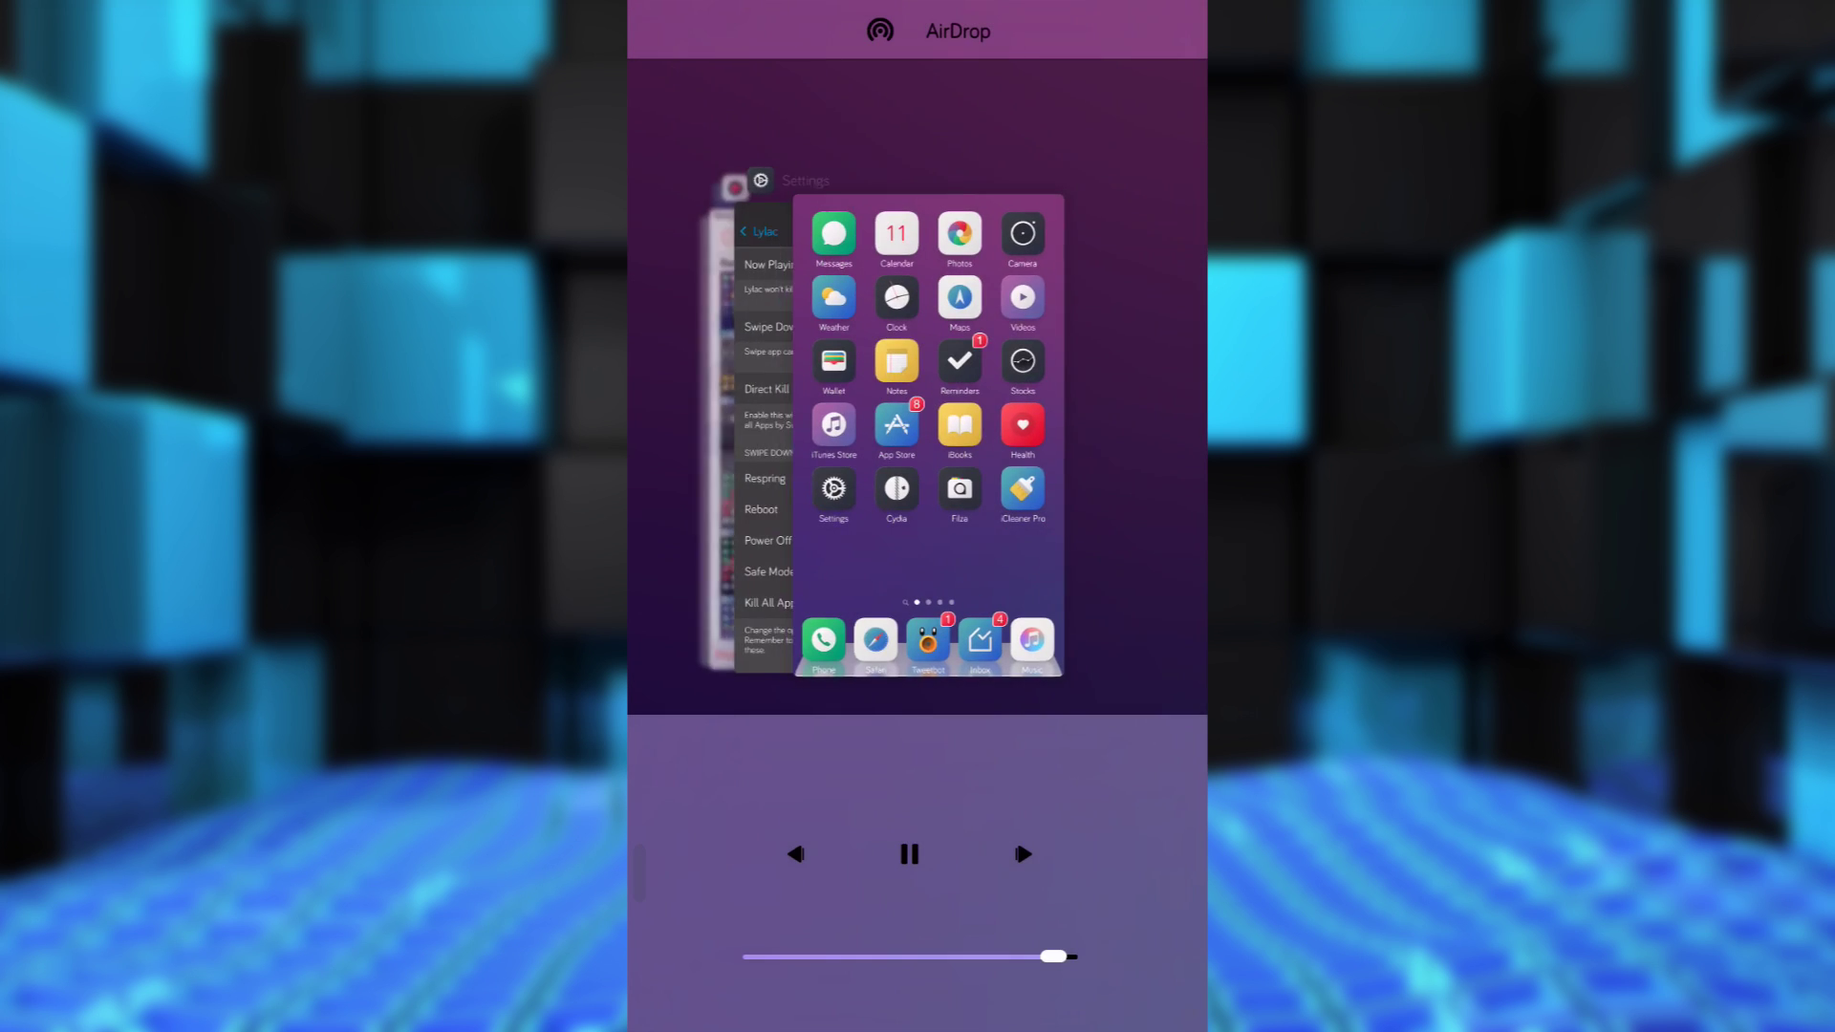
pyautogui.moveTo(803, 430); pyautogui.dragTo(1003, 430)
pyautogui.click(948, 431)
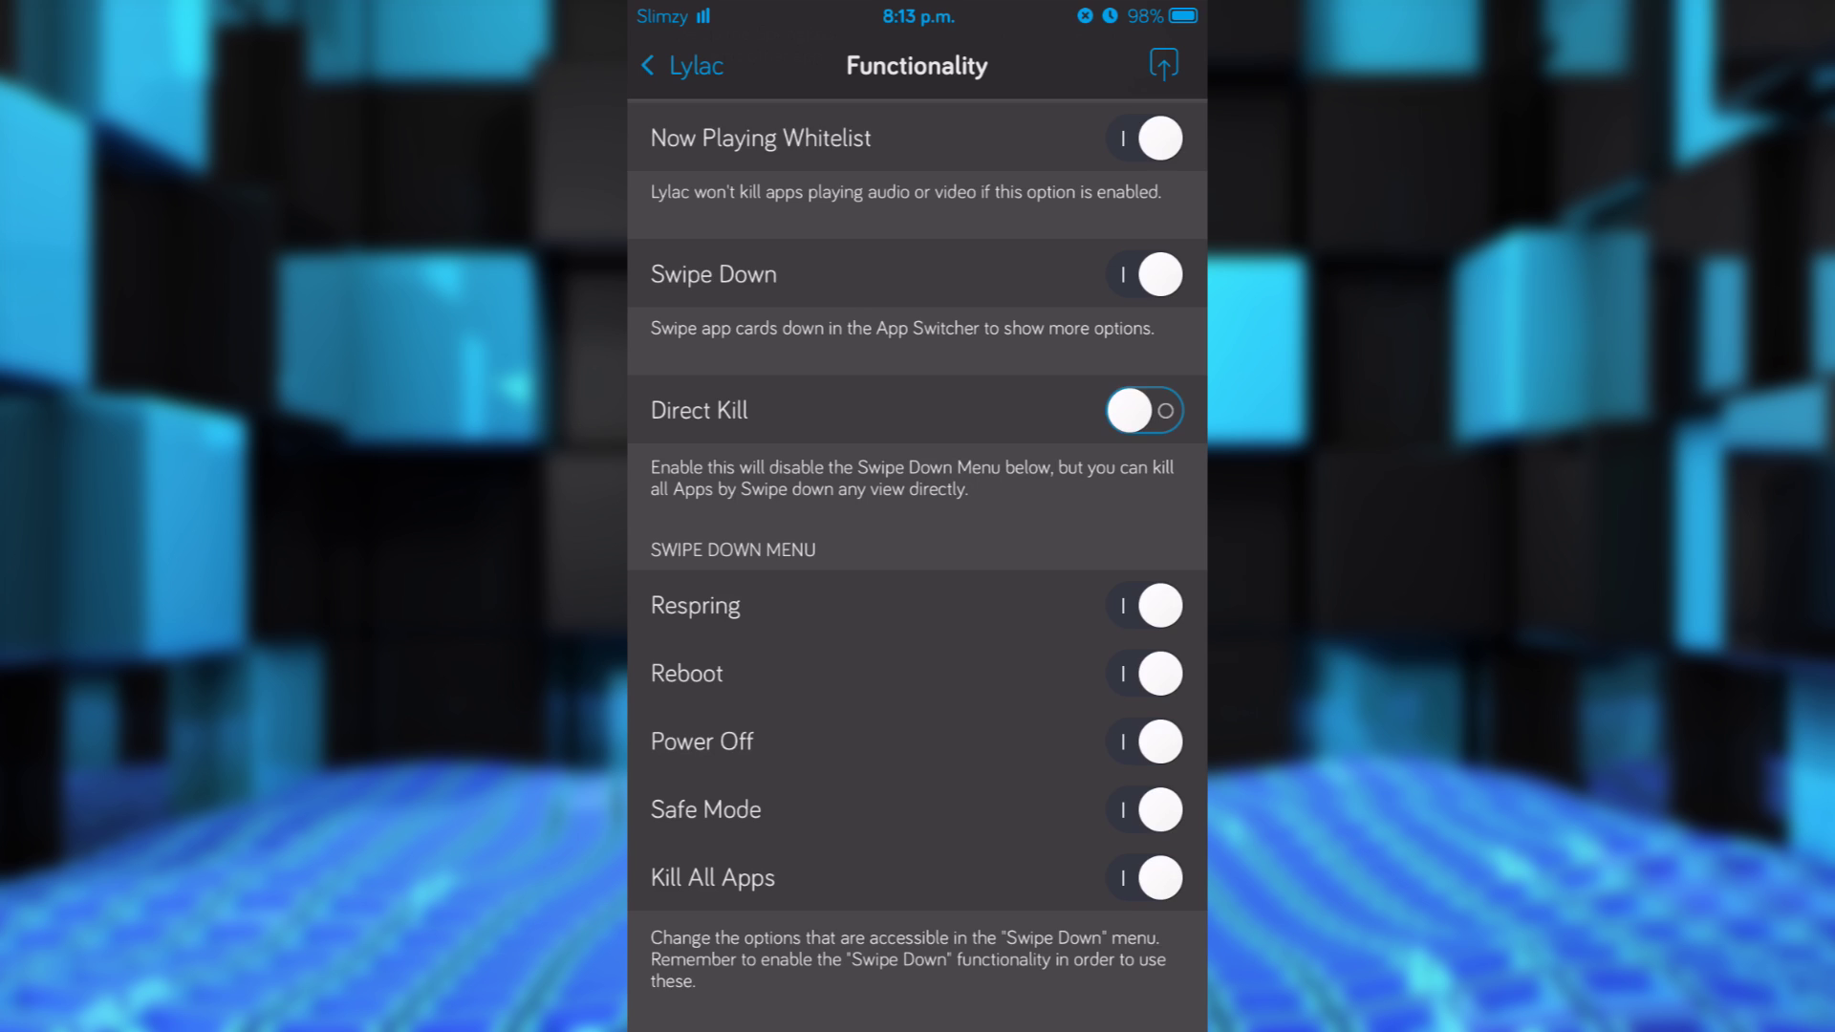
pyautogui.scroll(-2, 918, 562)
# - Go back from Functionality to Lylac's main preferences page
pyautogui.click(677, 65)
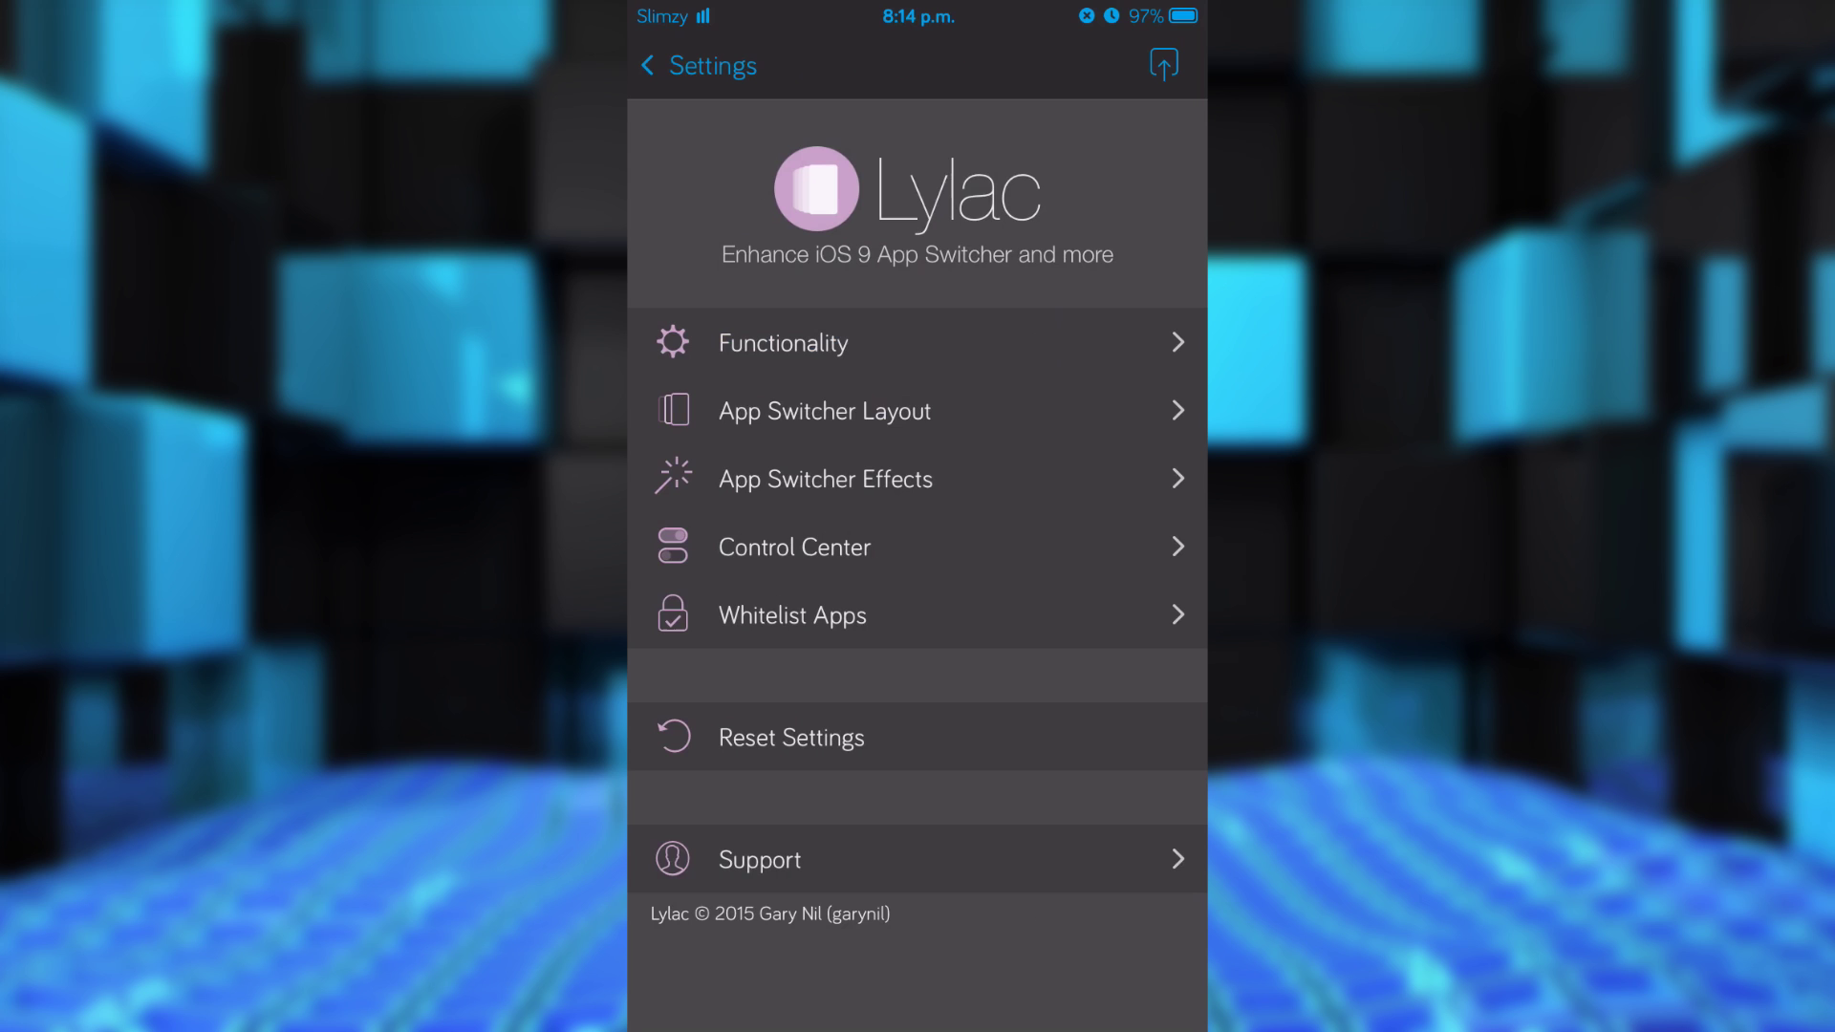
# - Set the App Switcher Layout direction to Right and test it in the switcher
pyautogui.click(824, 410)
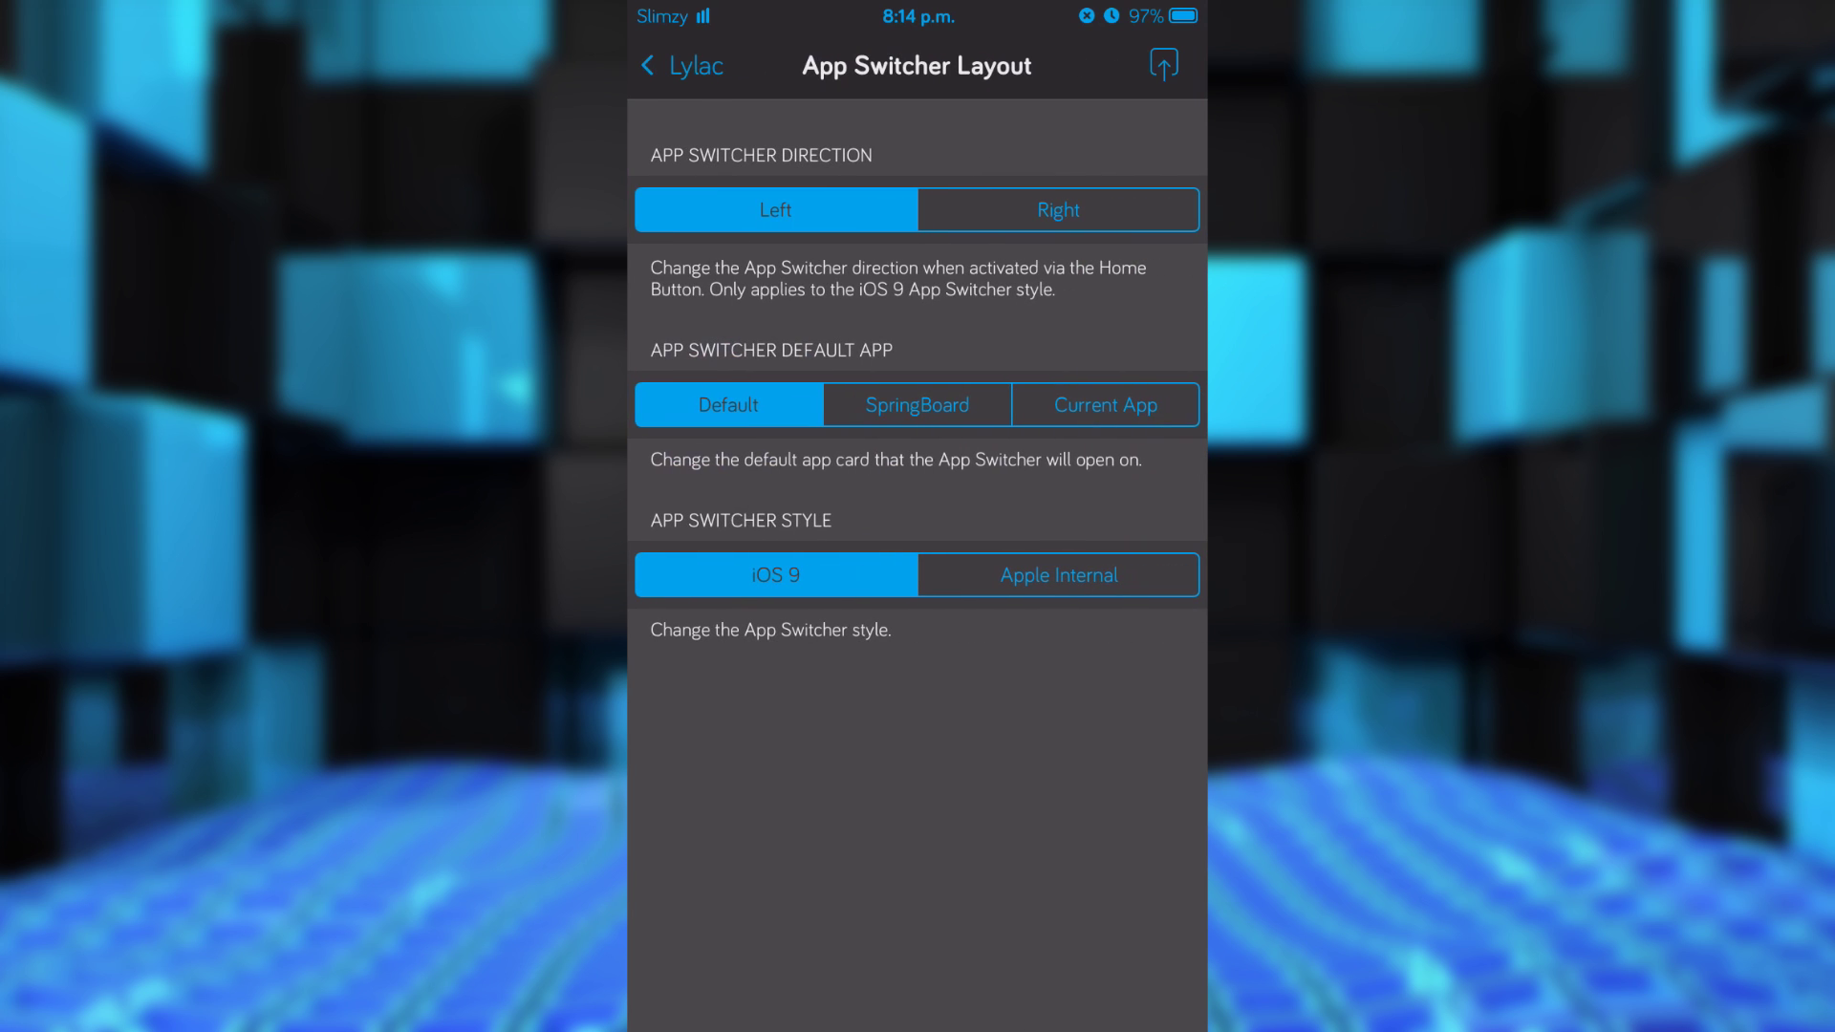
pyautogui.click(1059, 210)
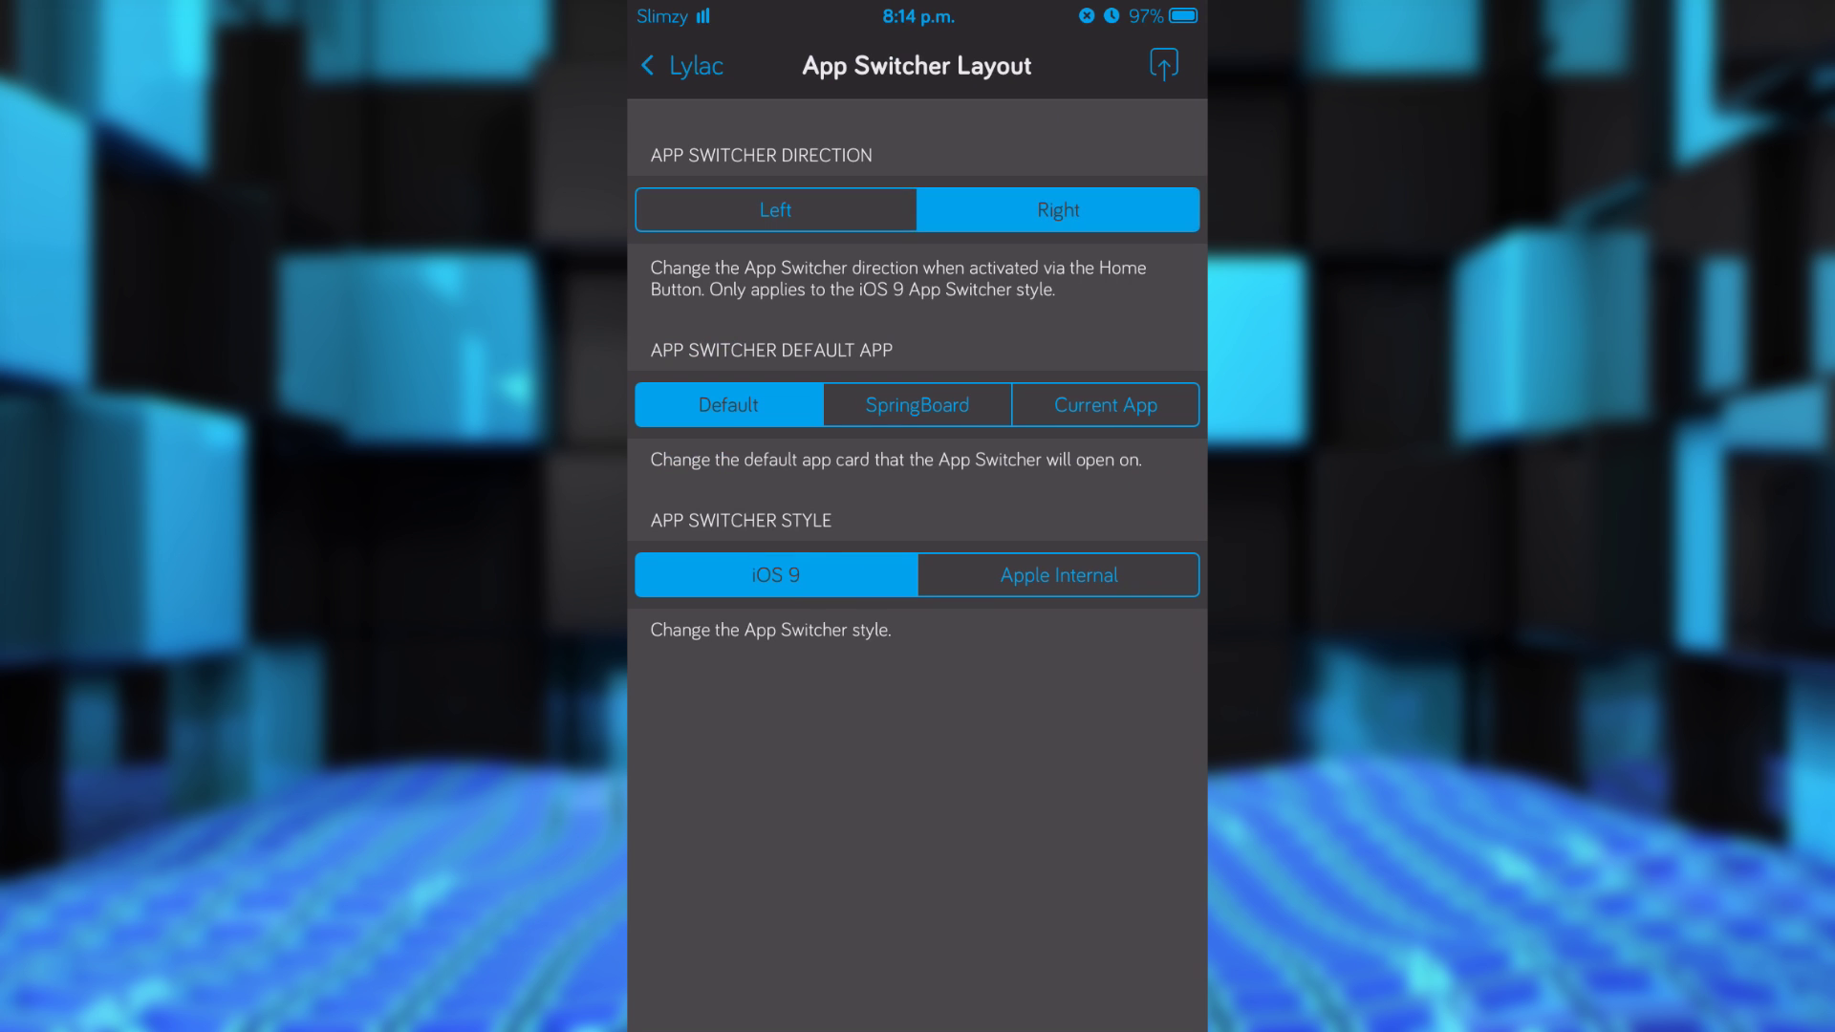
pyautogui.press('Home')
pyautogui.press('Home')
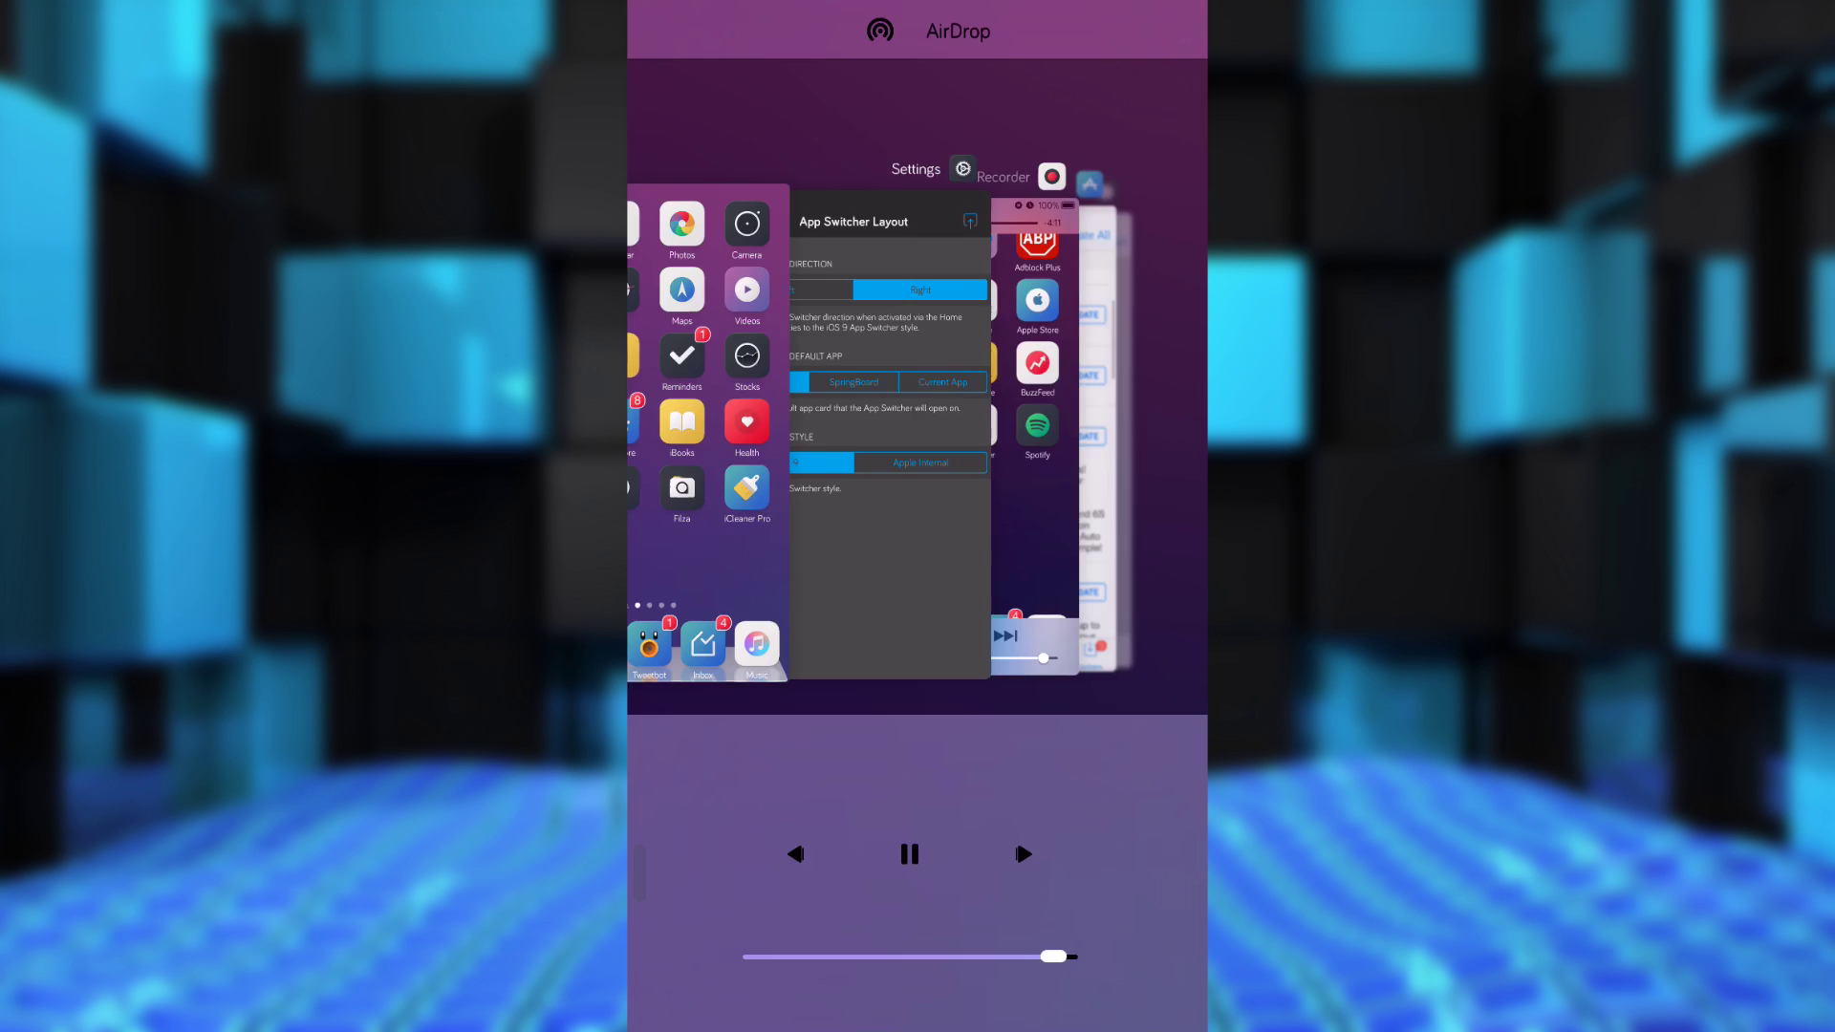
pyautogui.press('Home')
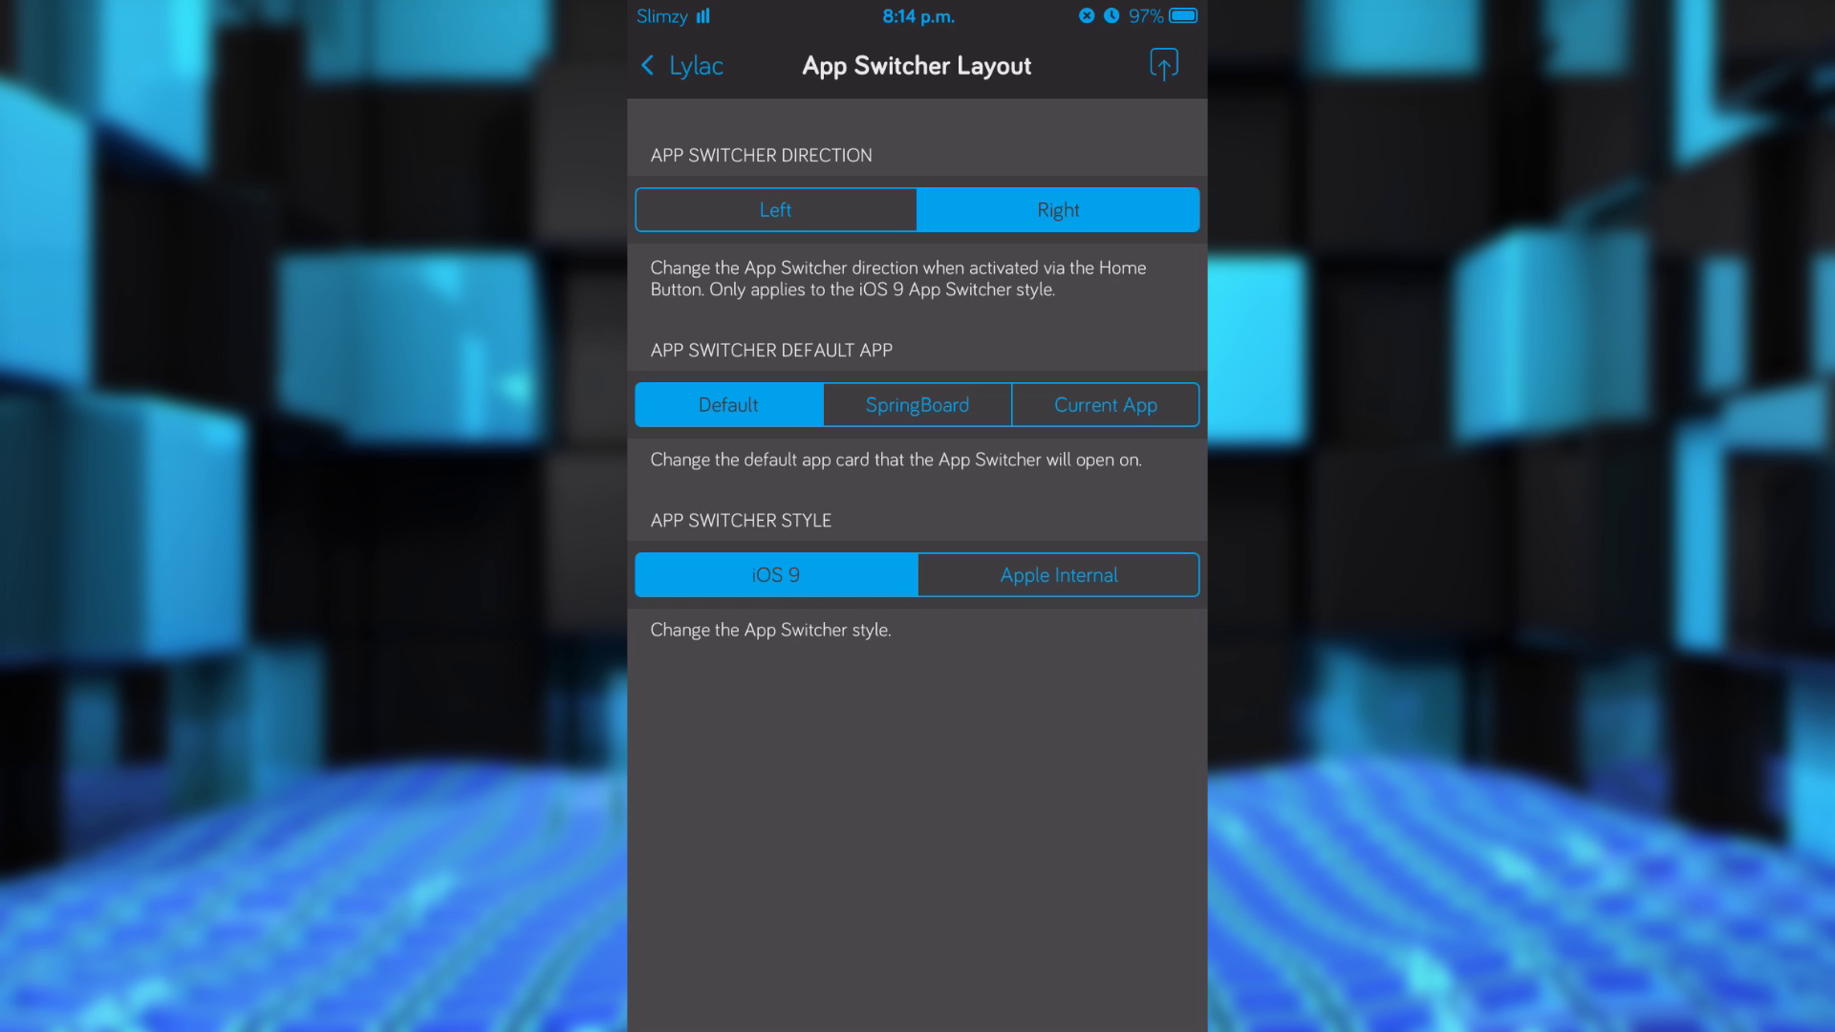
pyautogui.press('Home')
pyautogui.press('Home')
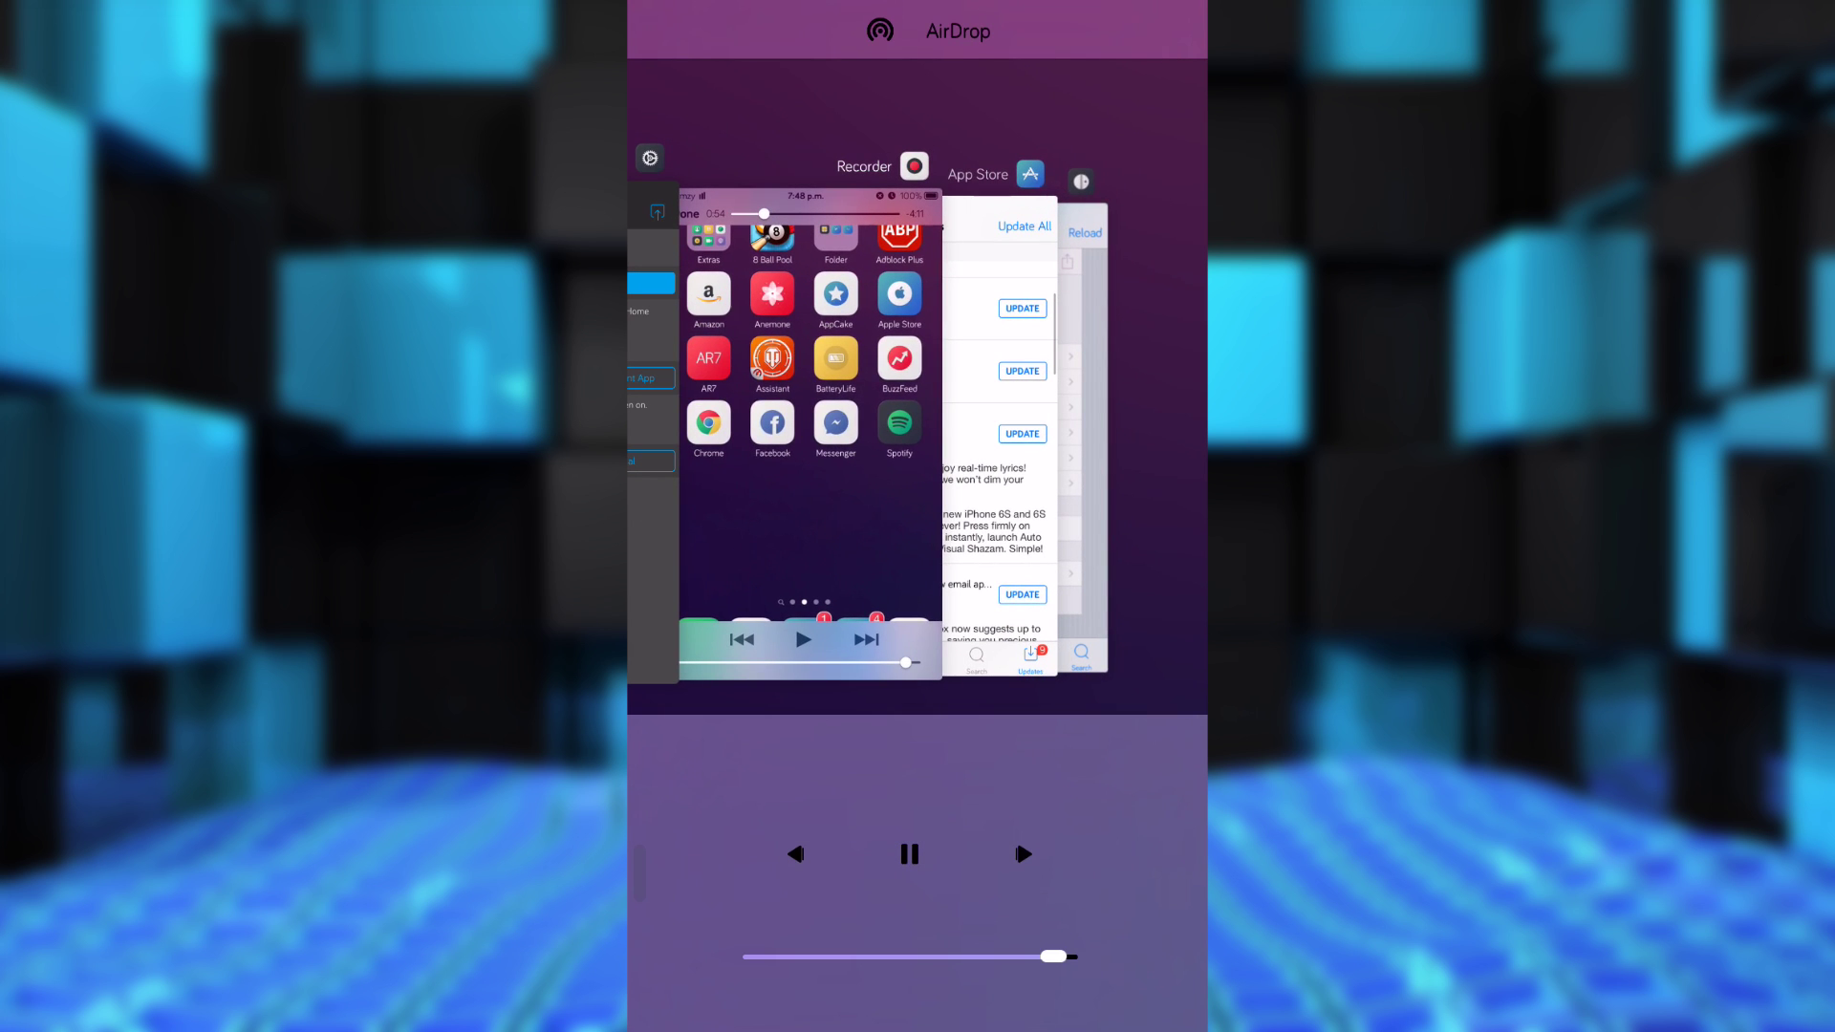
pyautogui.press('Home')
# - Try SpringBoard as the default card, then choose Current App and return to Lylac
pyautogui.click(917, 404)
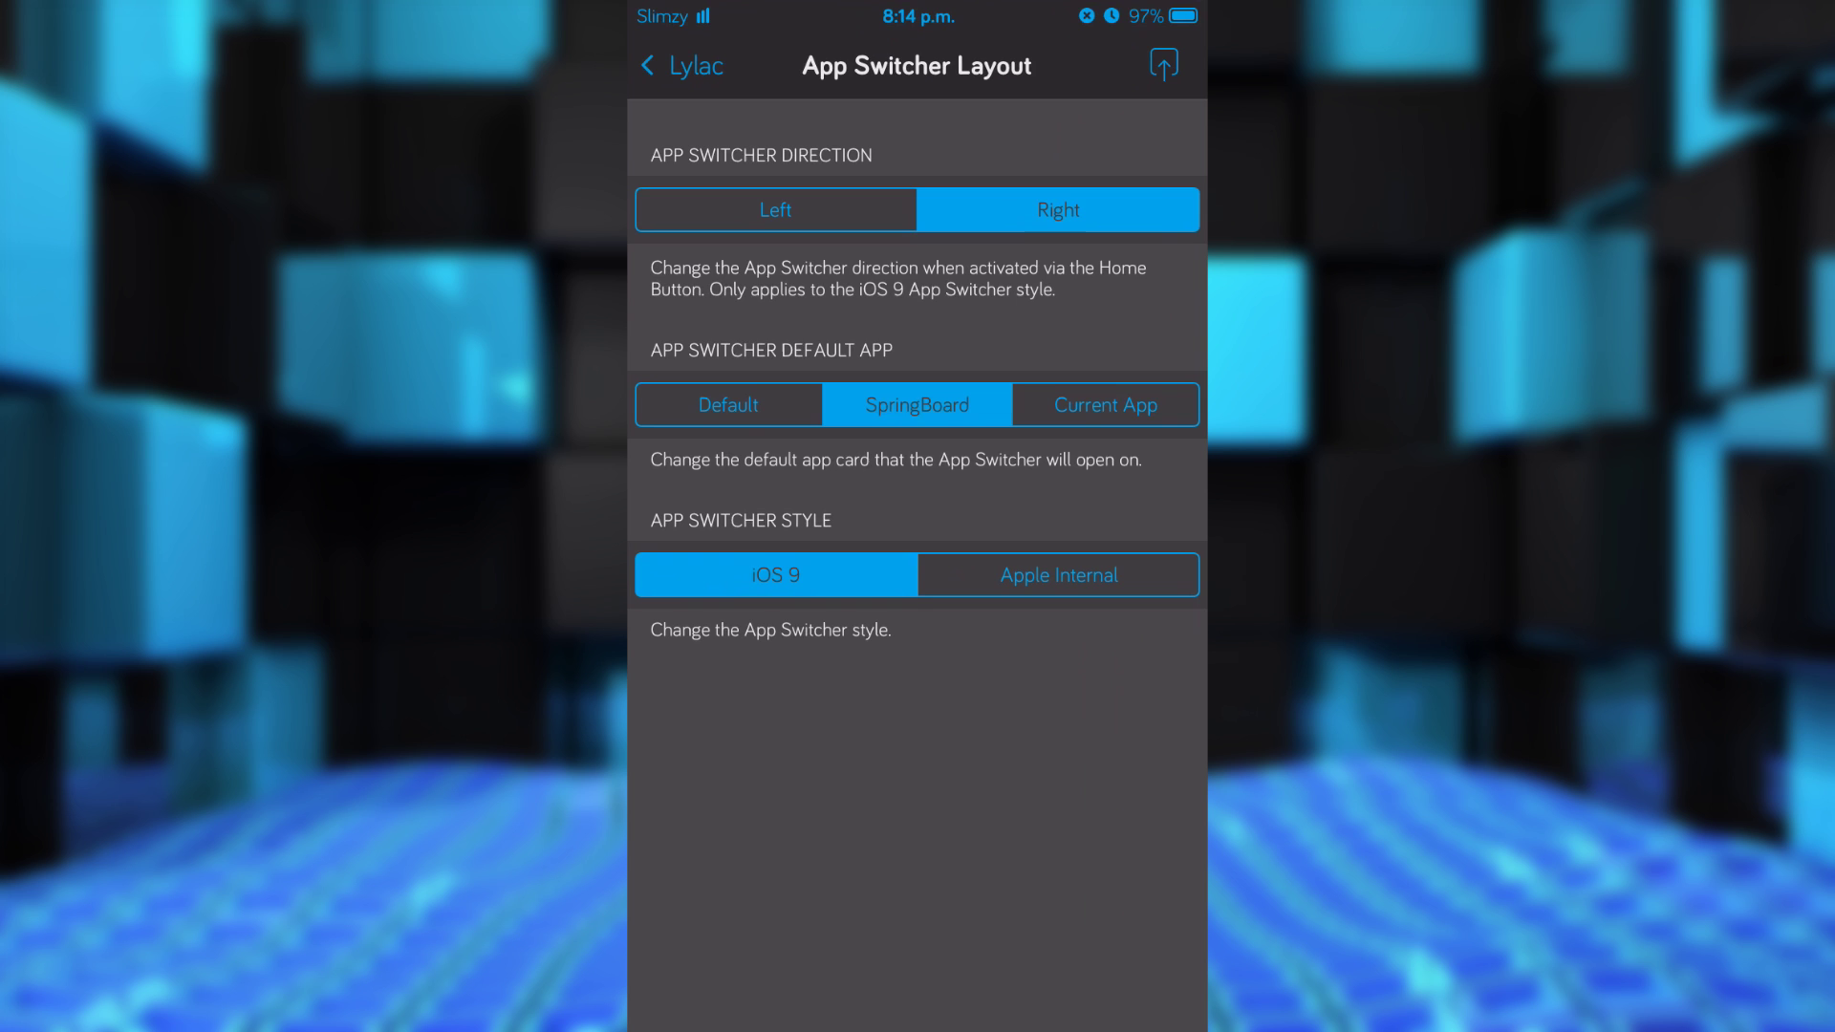
pyautogui.press('Home')
pyautogui.press('Home')
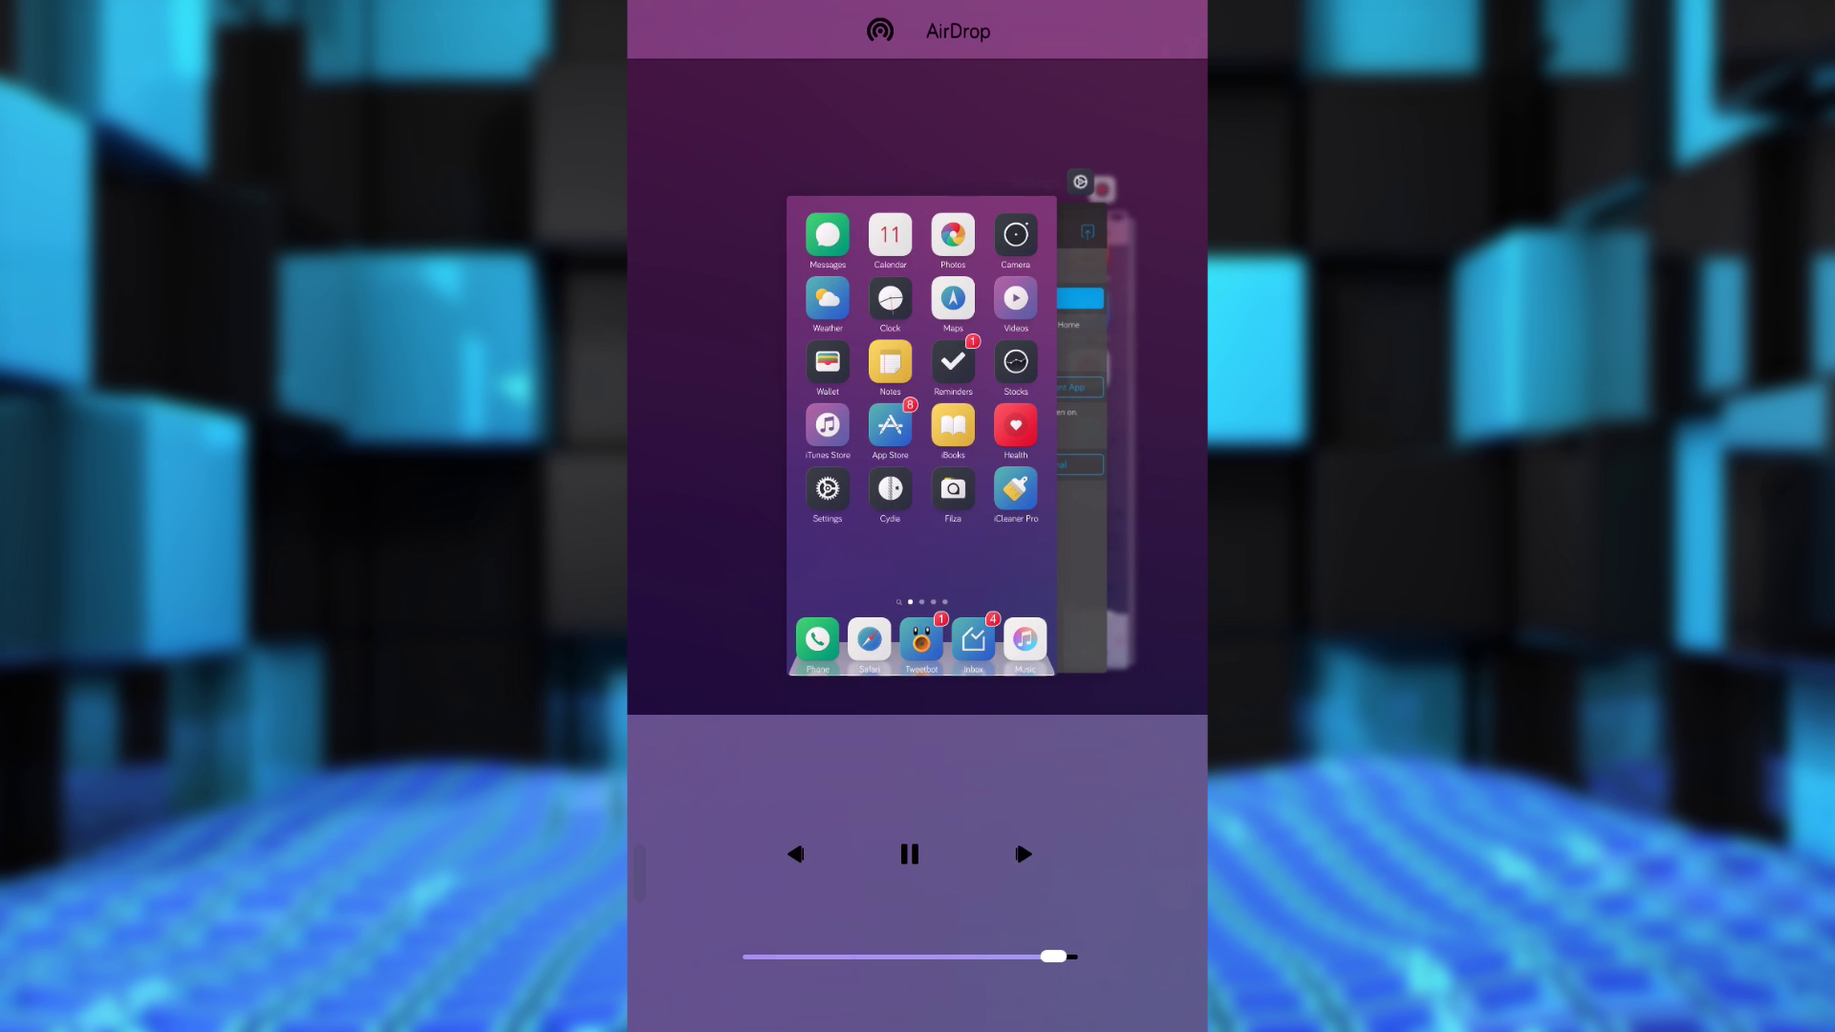
pyautogui.press('Home')
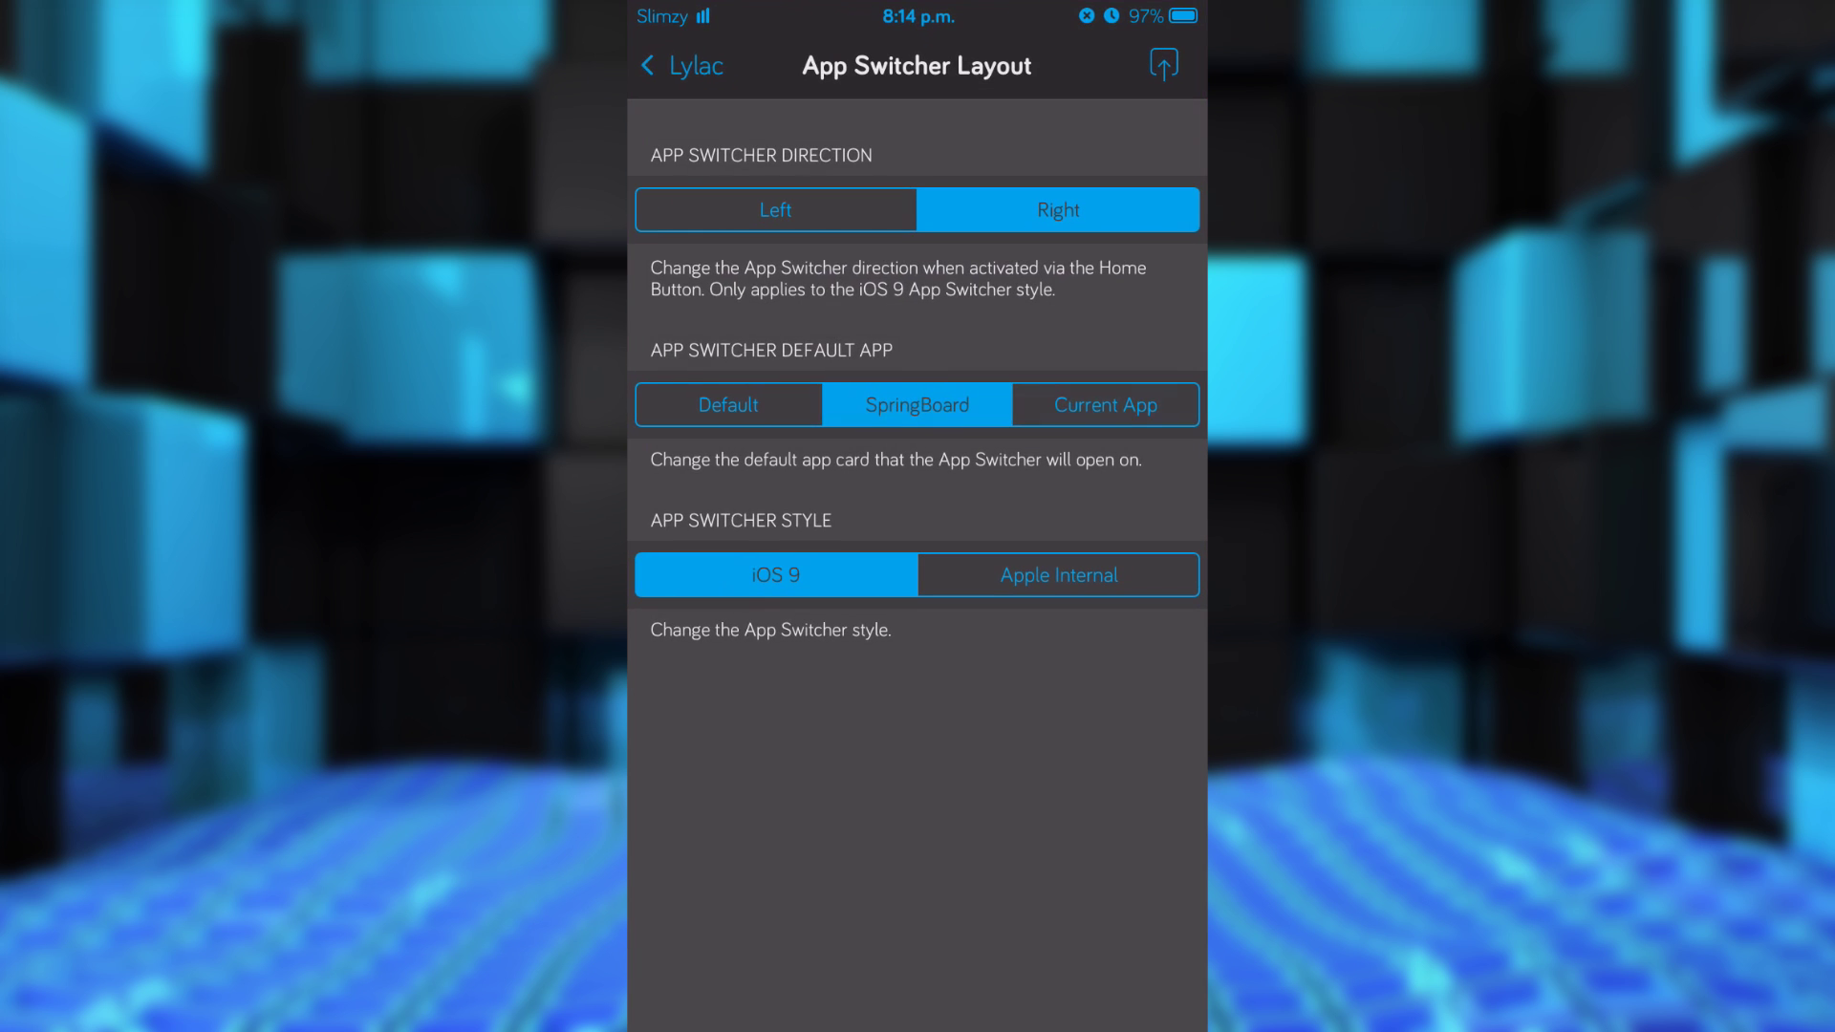
pyautogui.click(1105, 405)
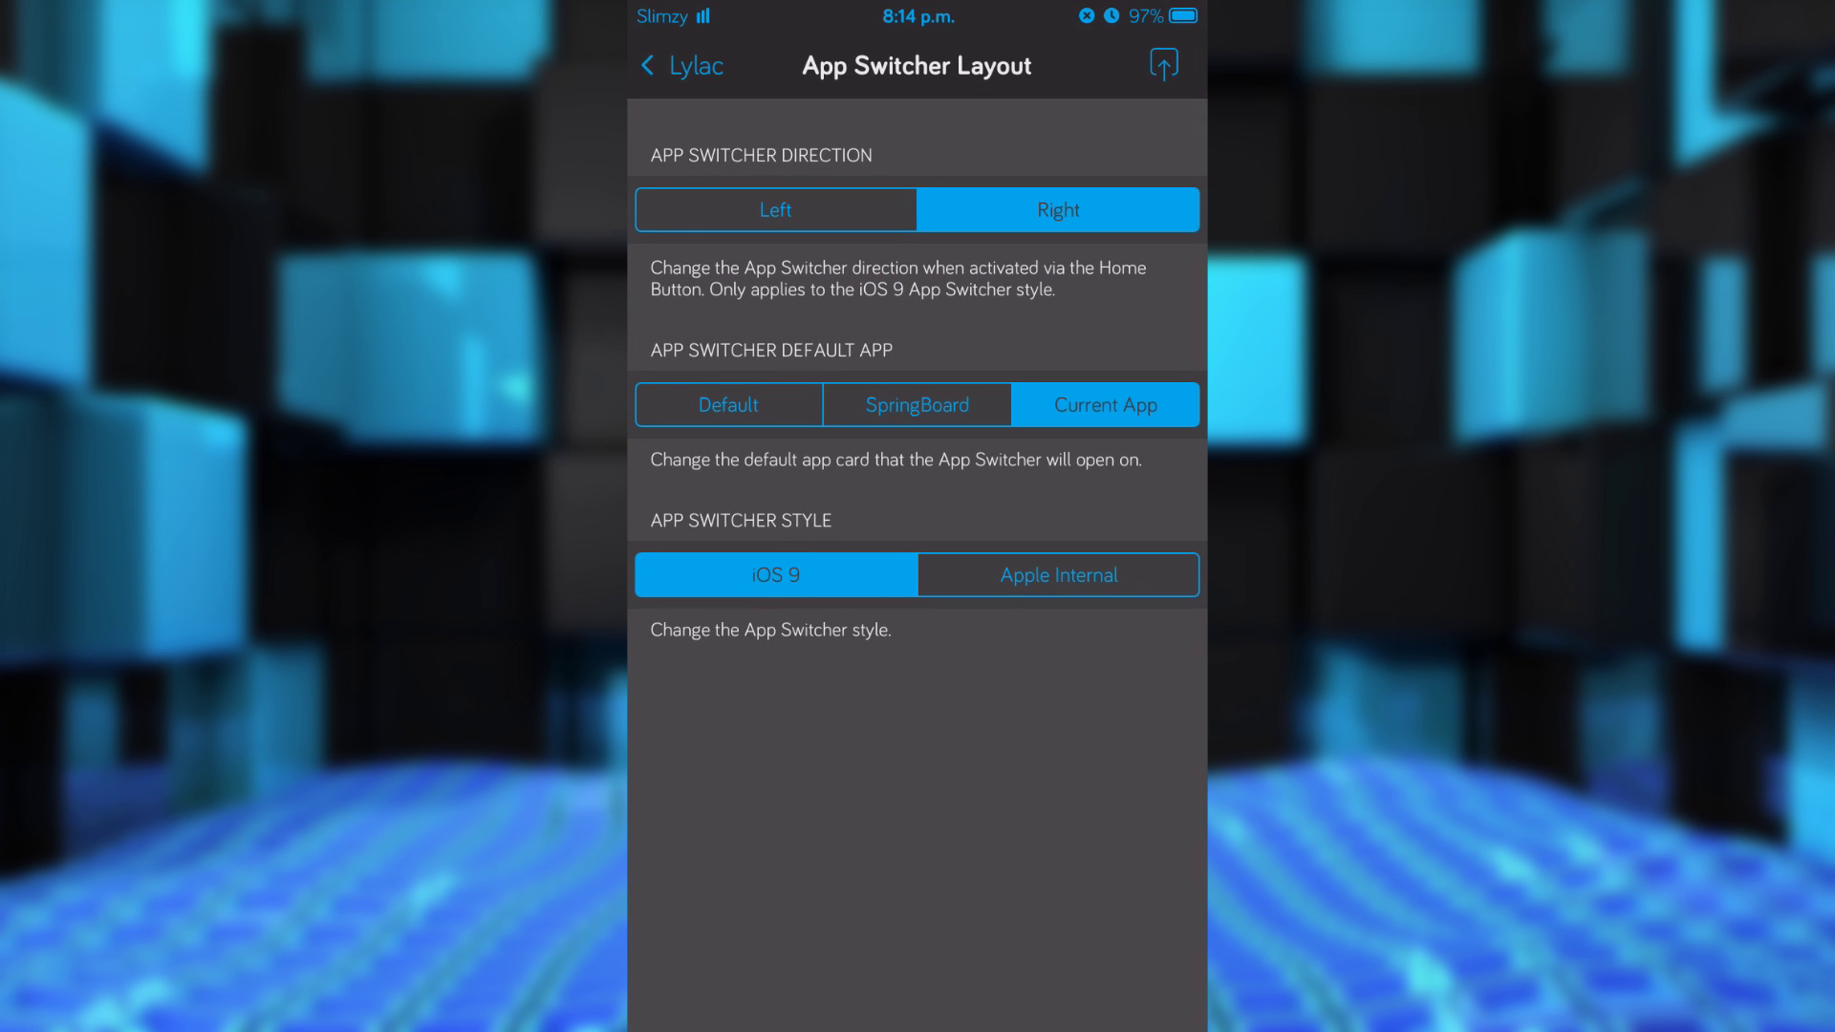
pyautogui.press('Home')
pyautogui.press('Home')
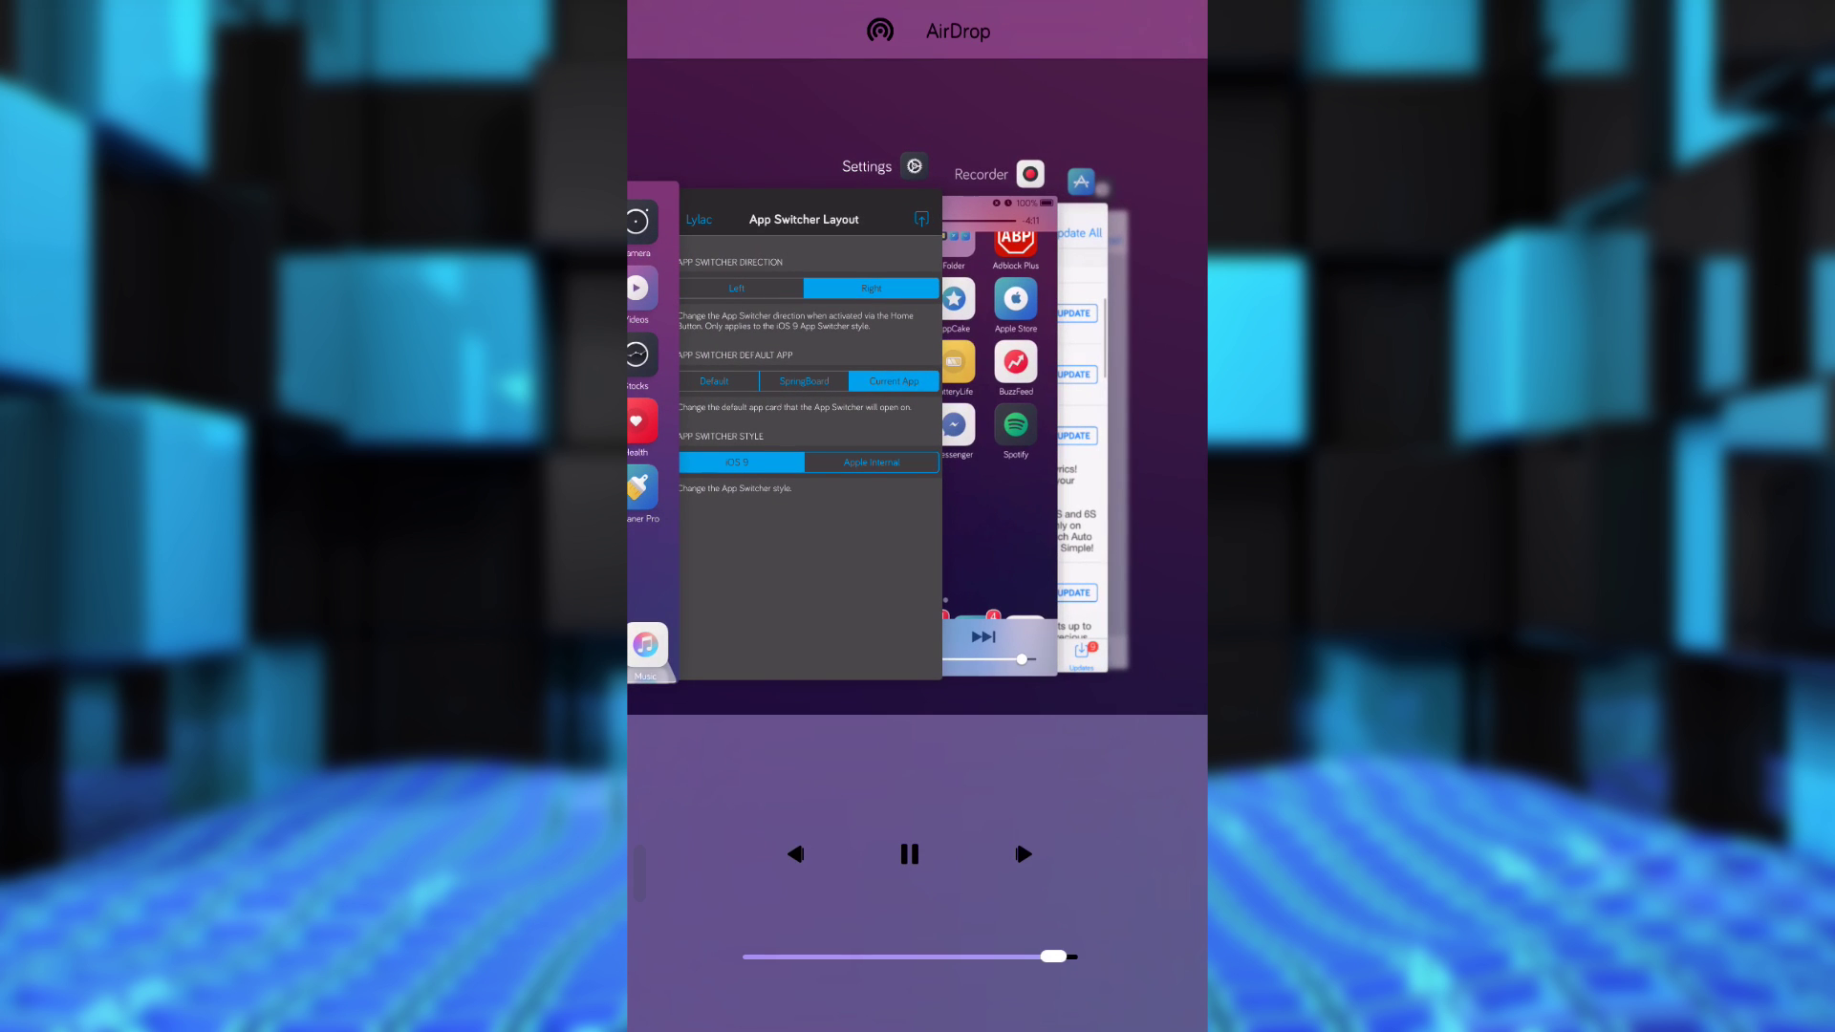
pyautogui.press('Home')
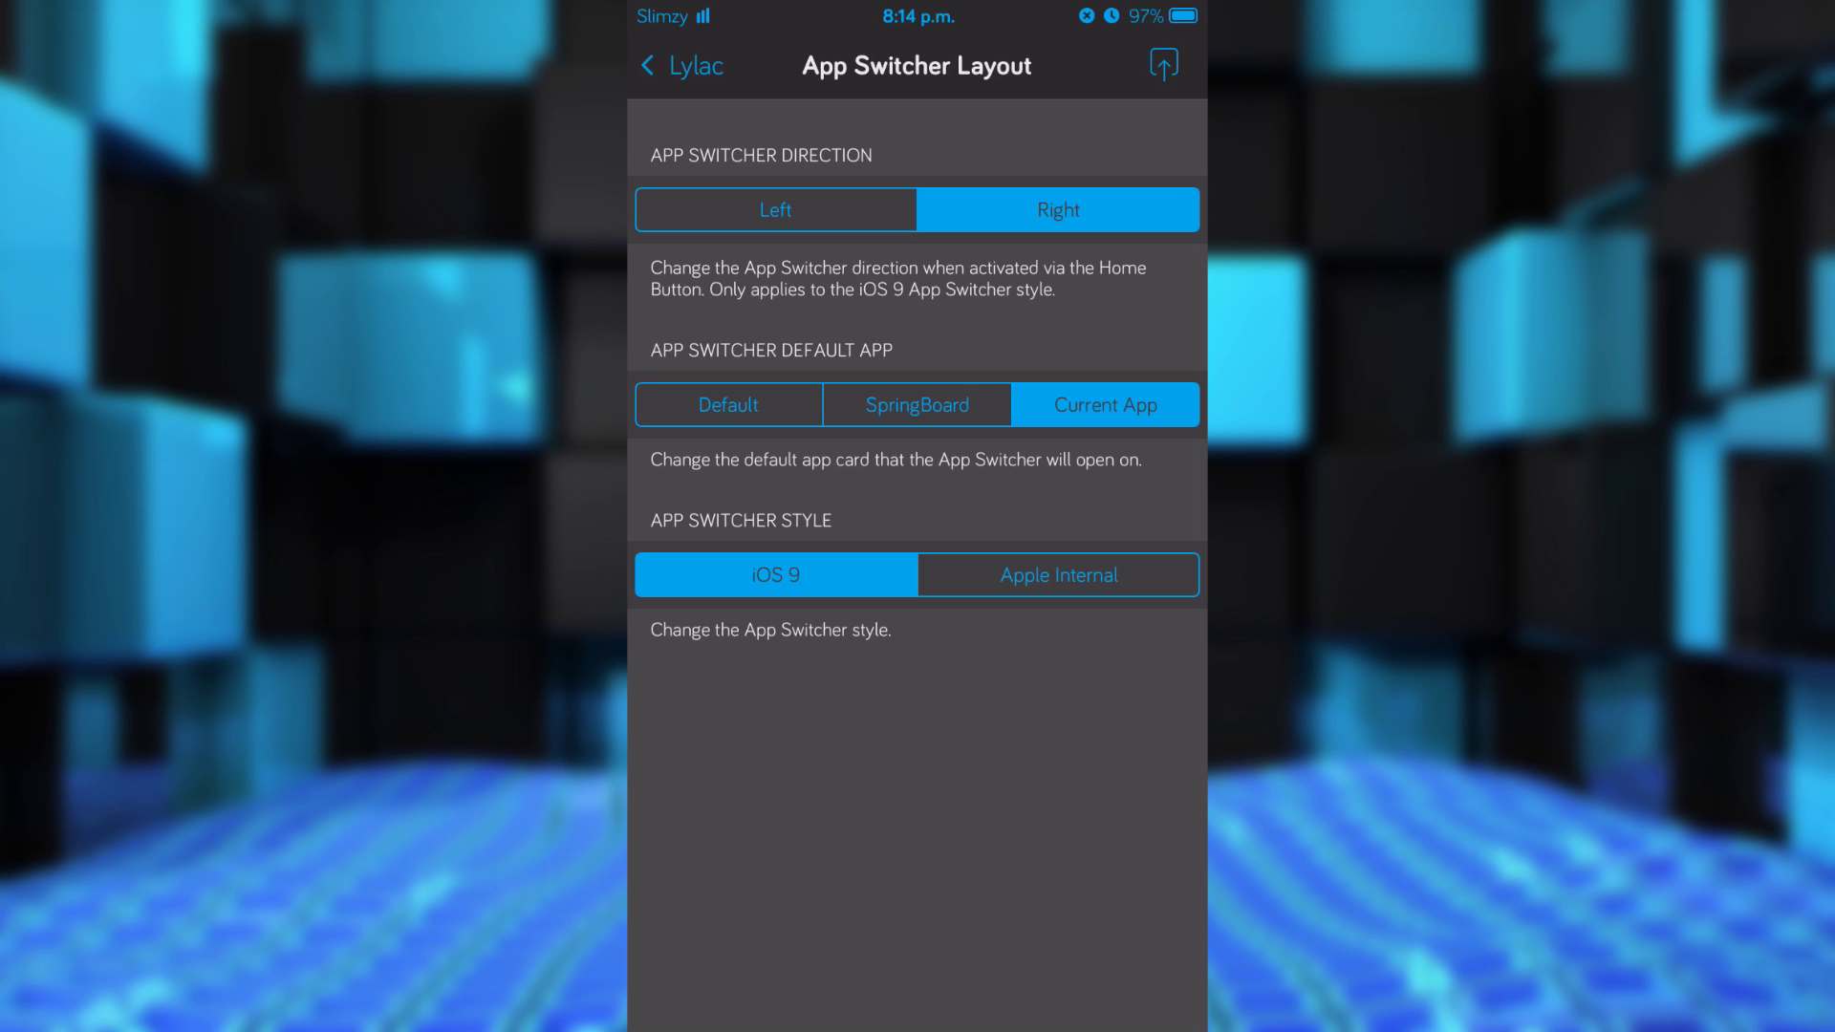
pyautogui.click(681, 65)
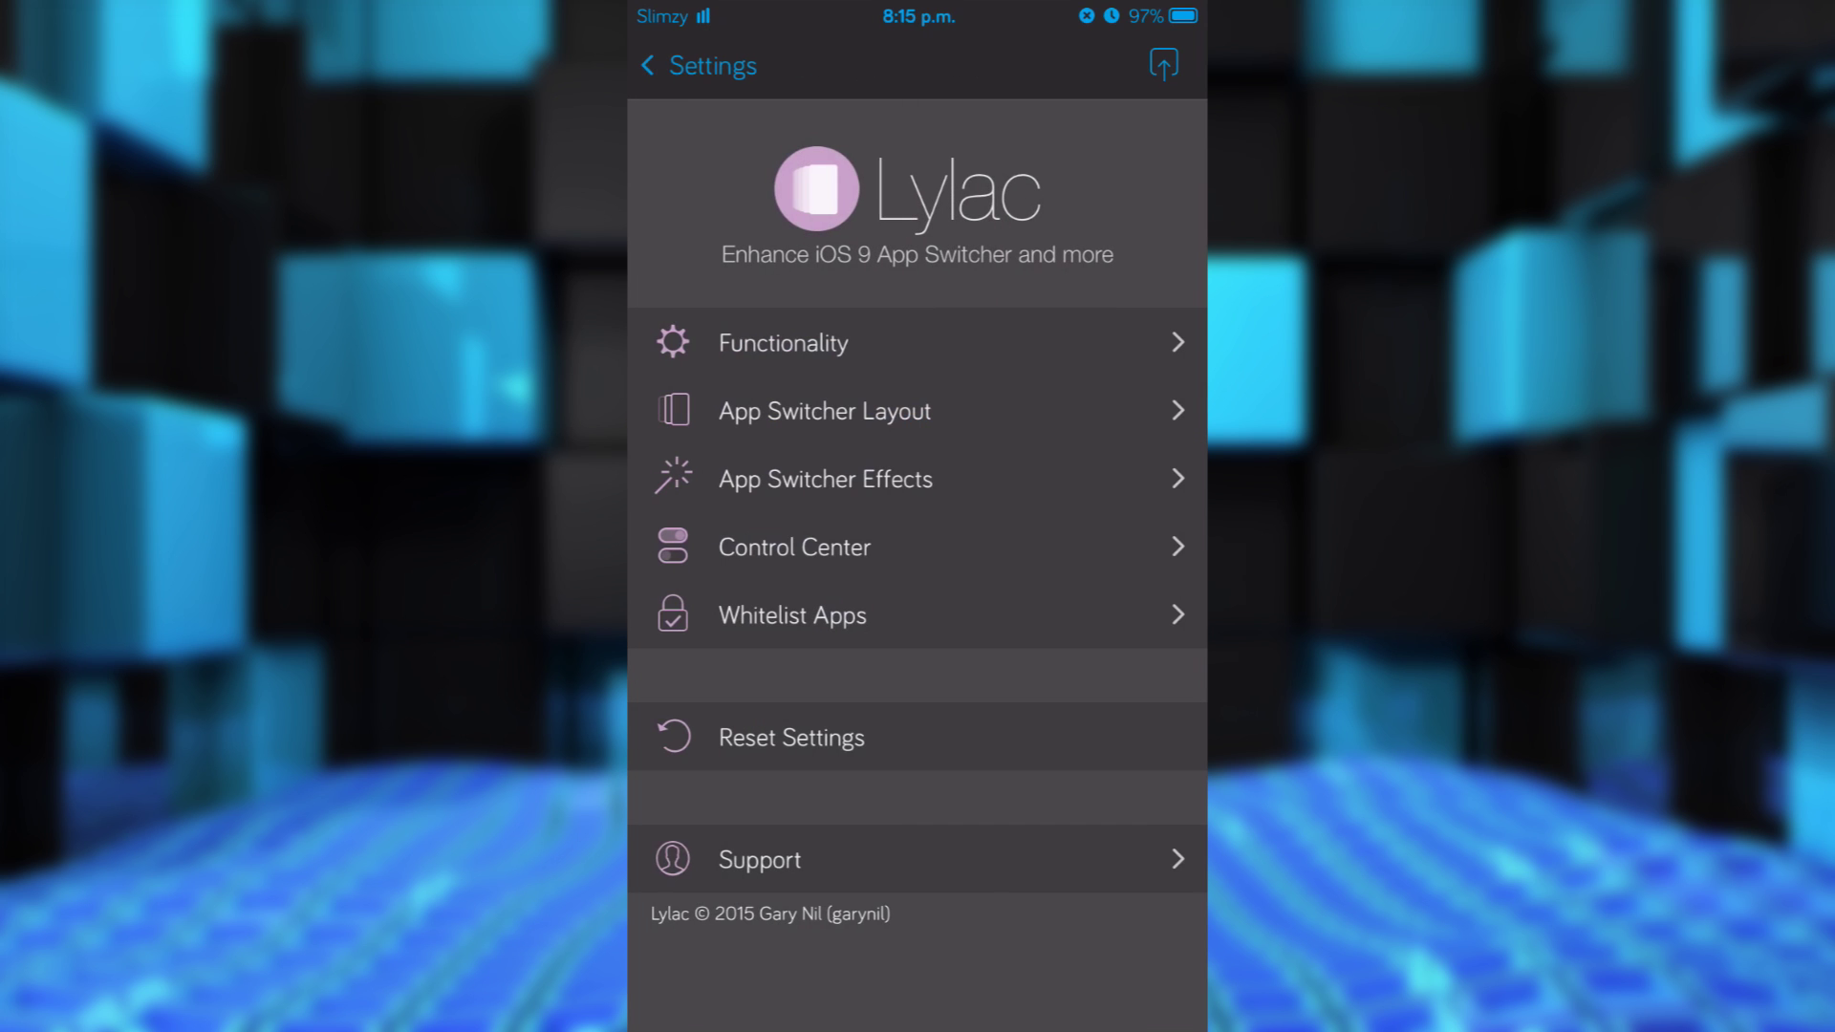
pyautogui.click(825, 479)
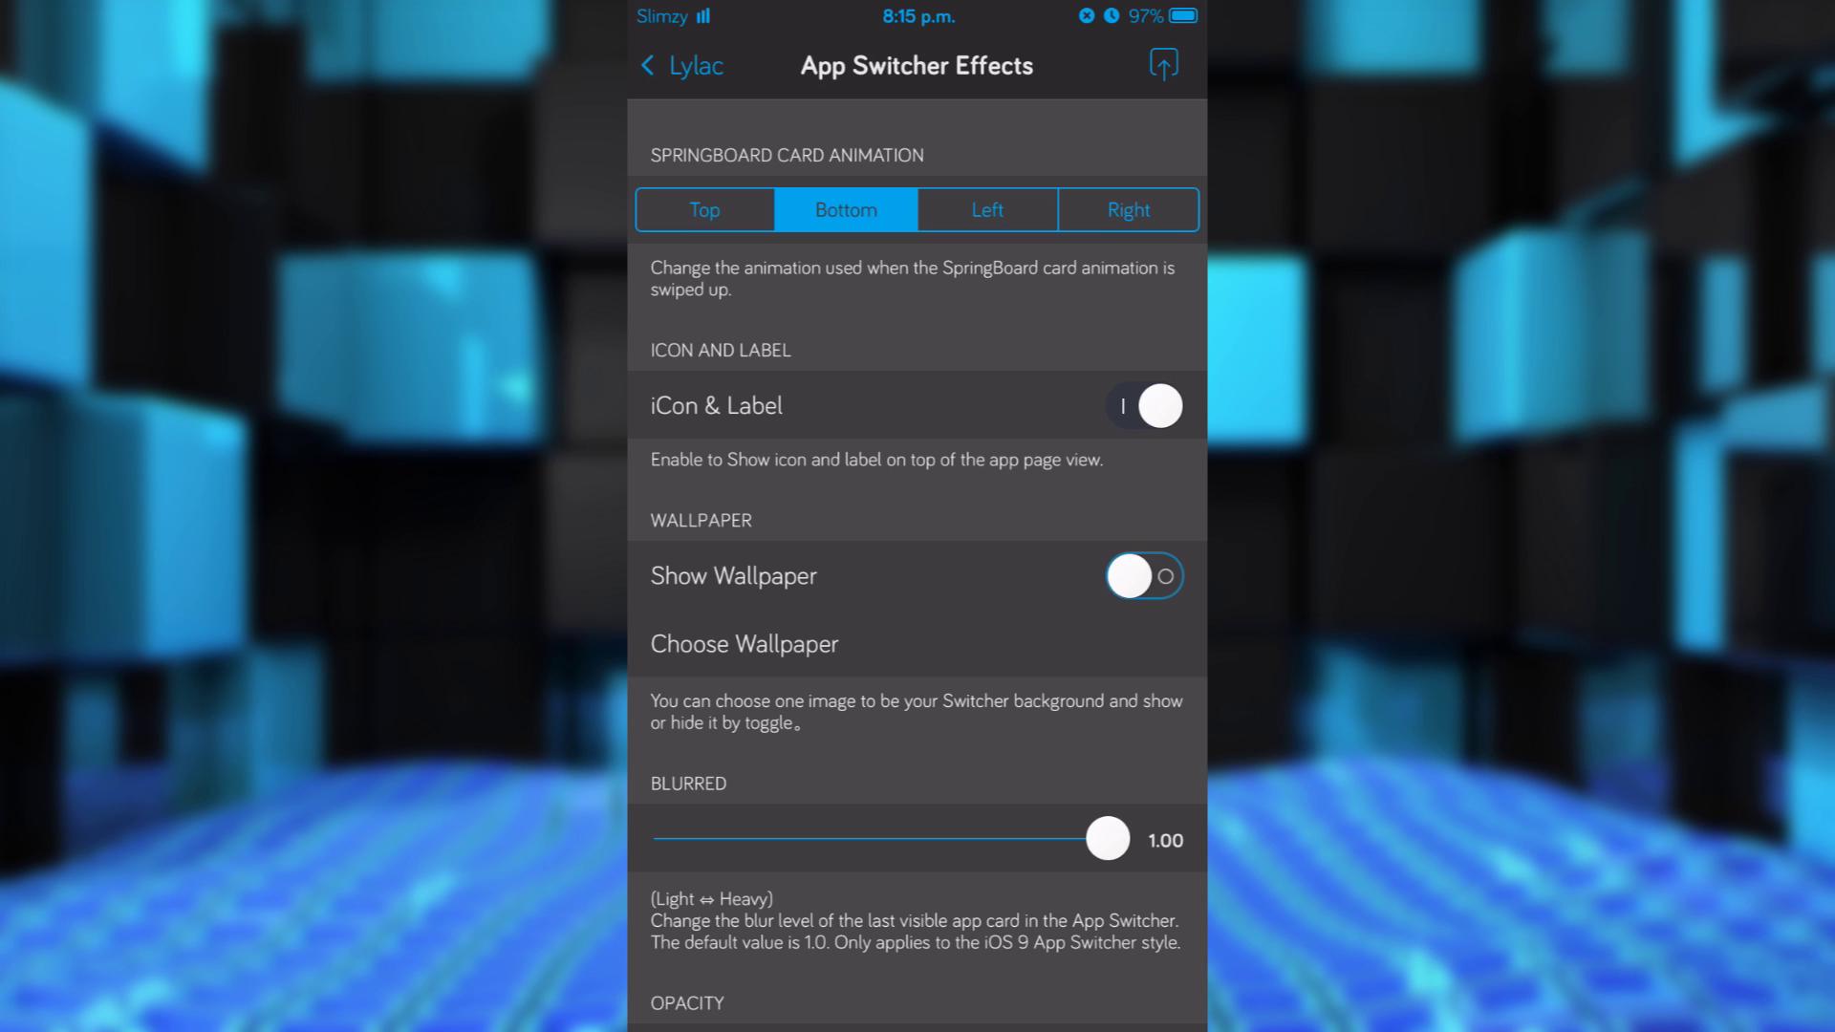
pyautogui.scroll(-2, 918, 565)
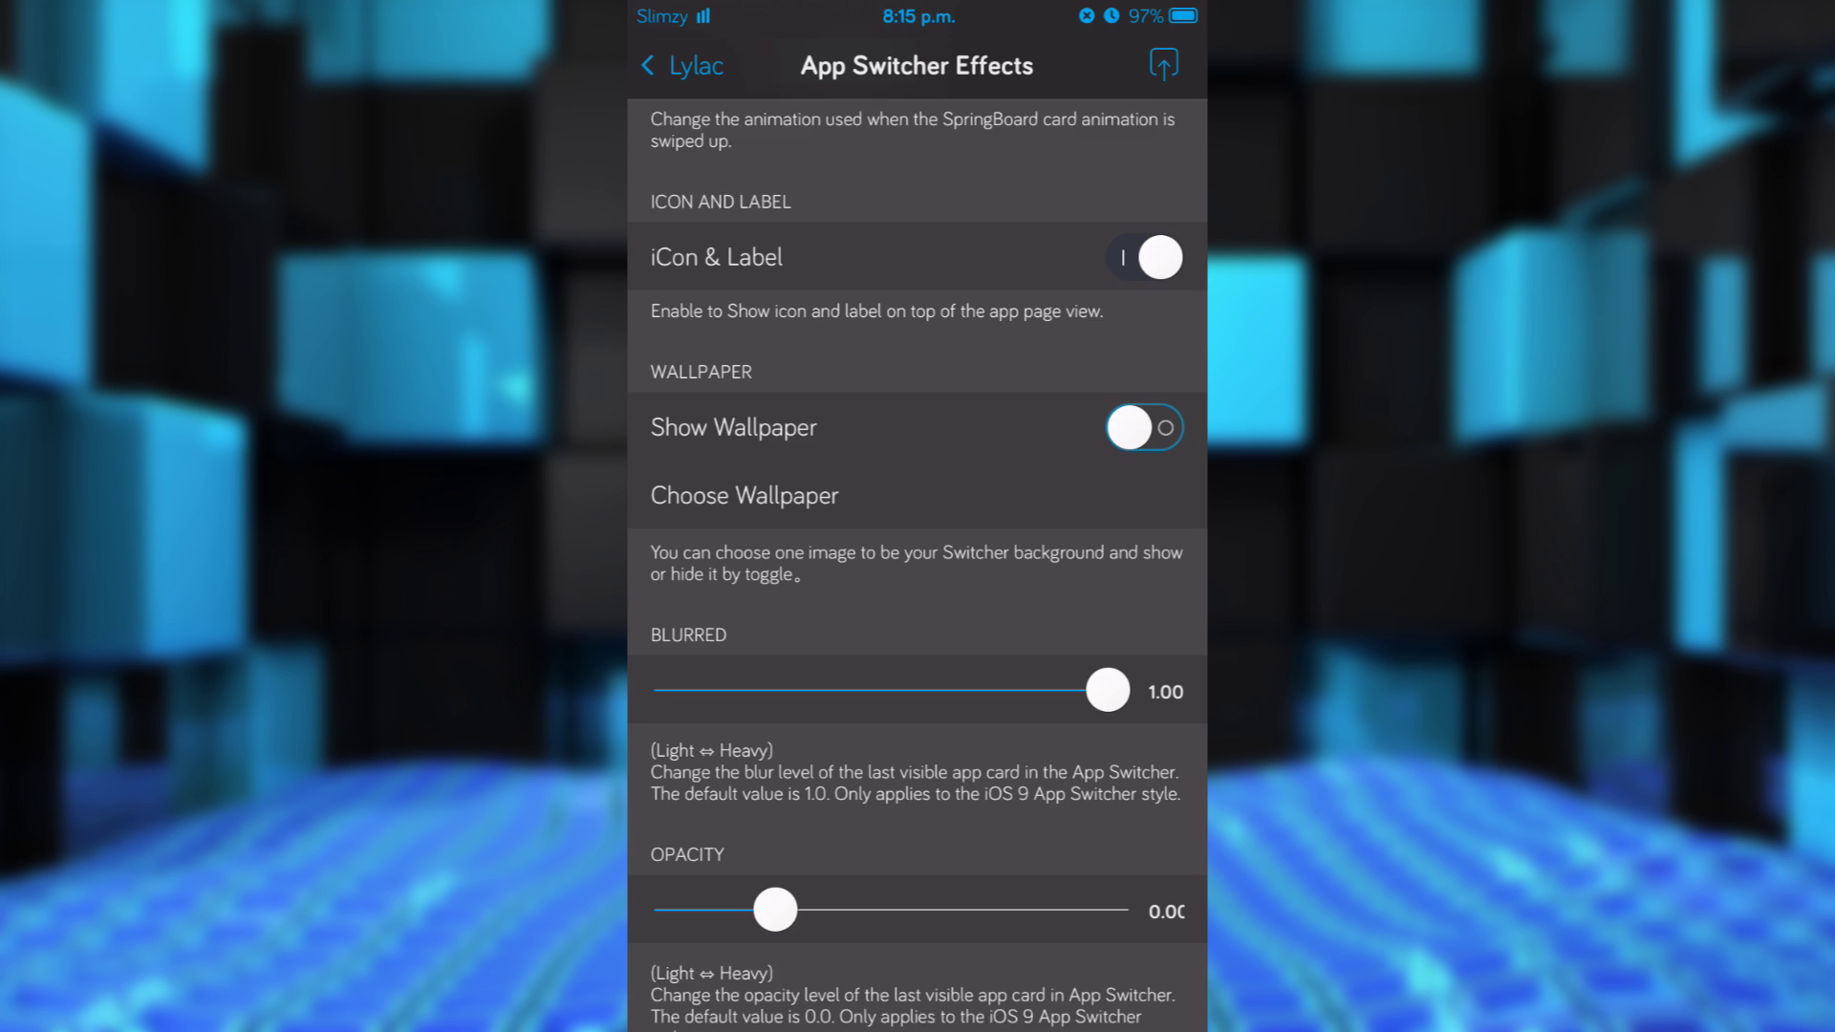
pyautogui.scroll(-2, 918, 565)
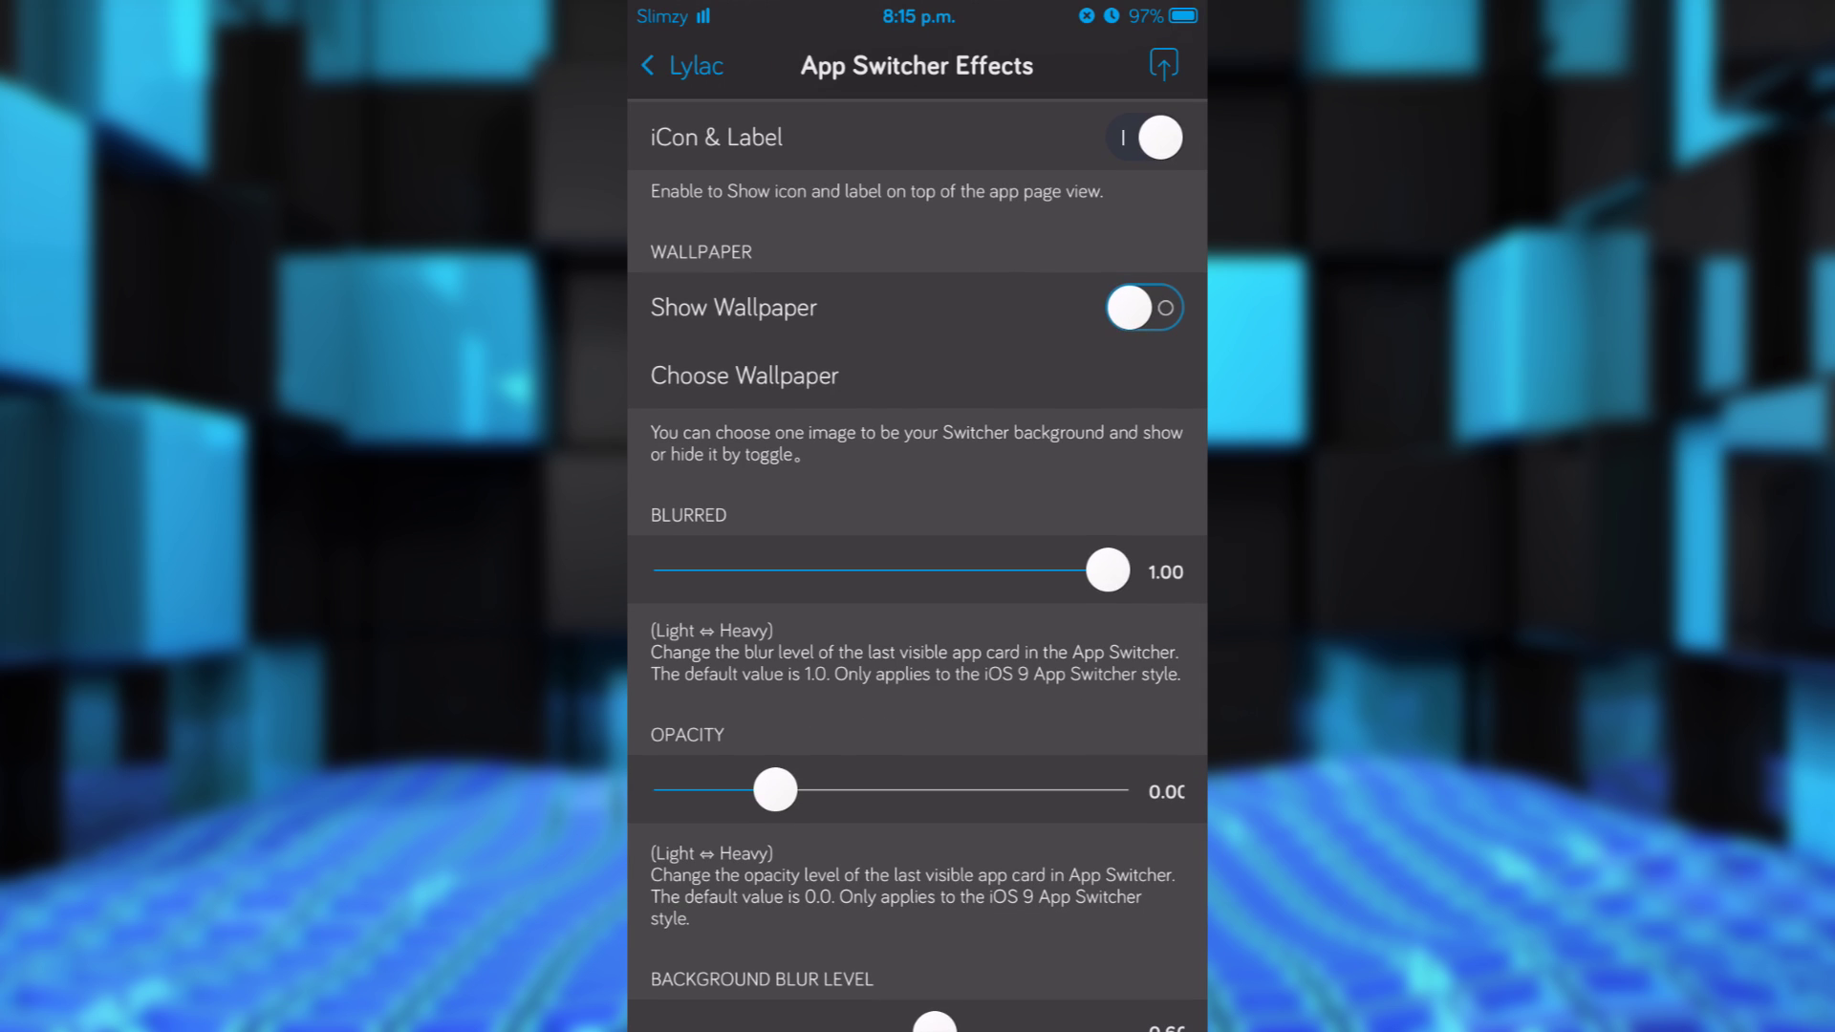
pyautogui.scroll(-2, 919, 565)
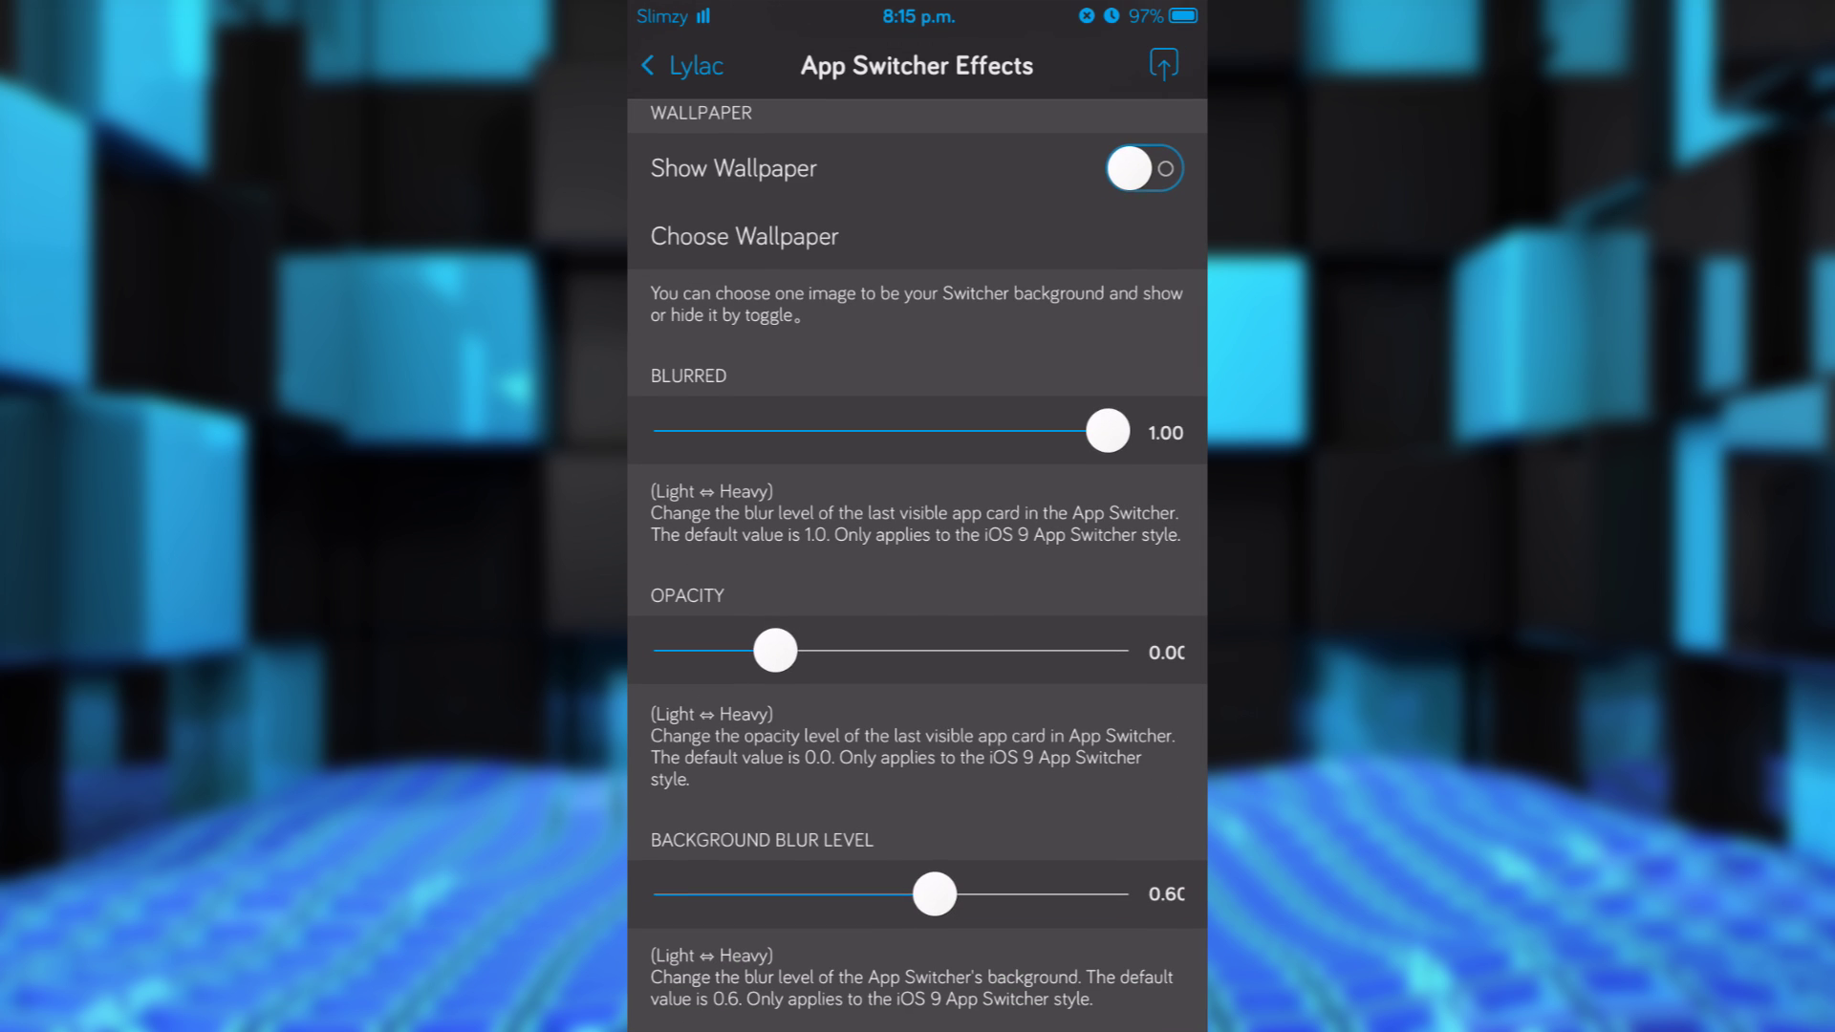
pyautogui.scroll(-2, 919, 565)
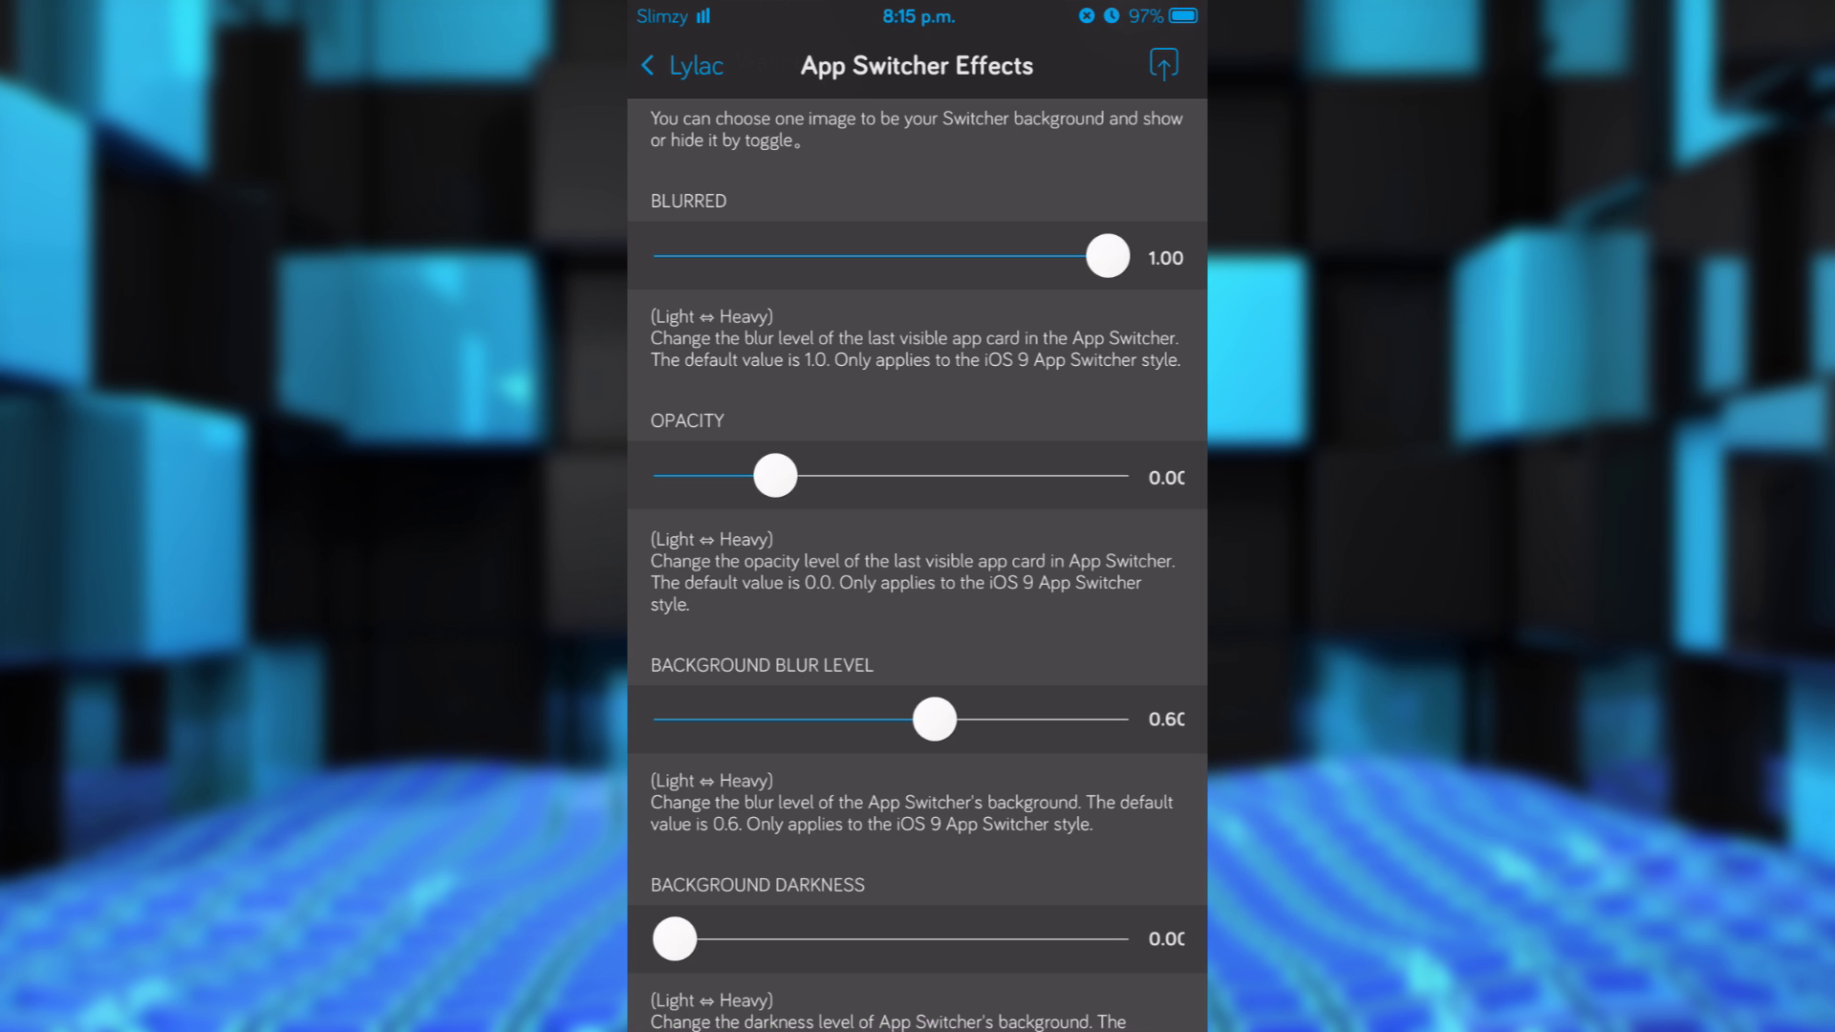
pyautogui.scroll(-2, 919, 566)
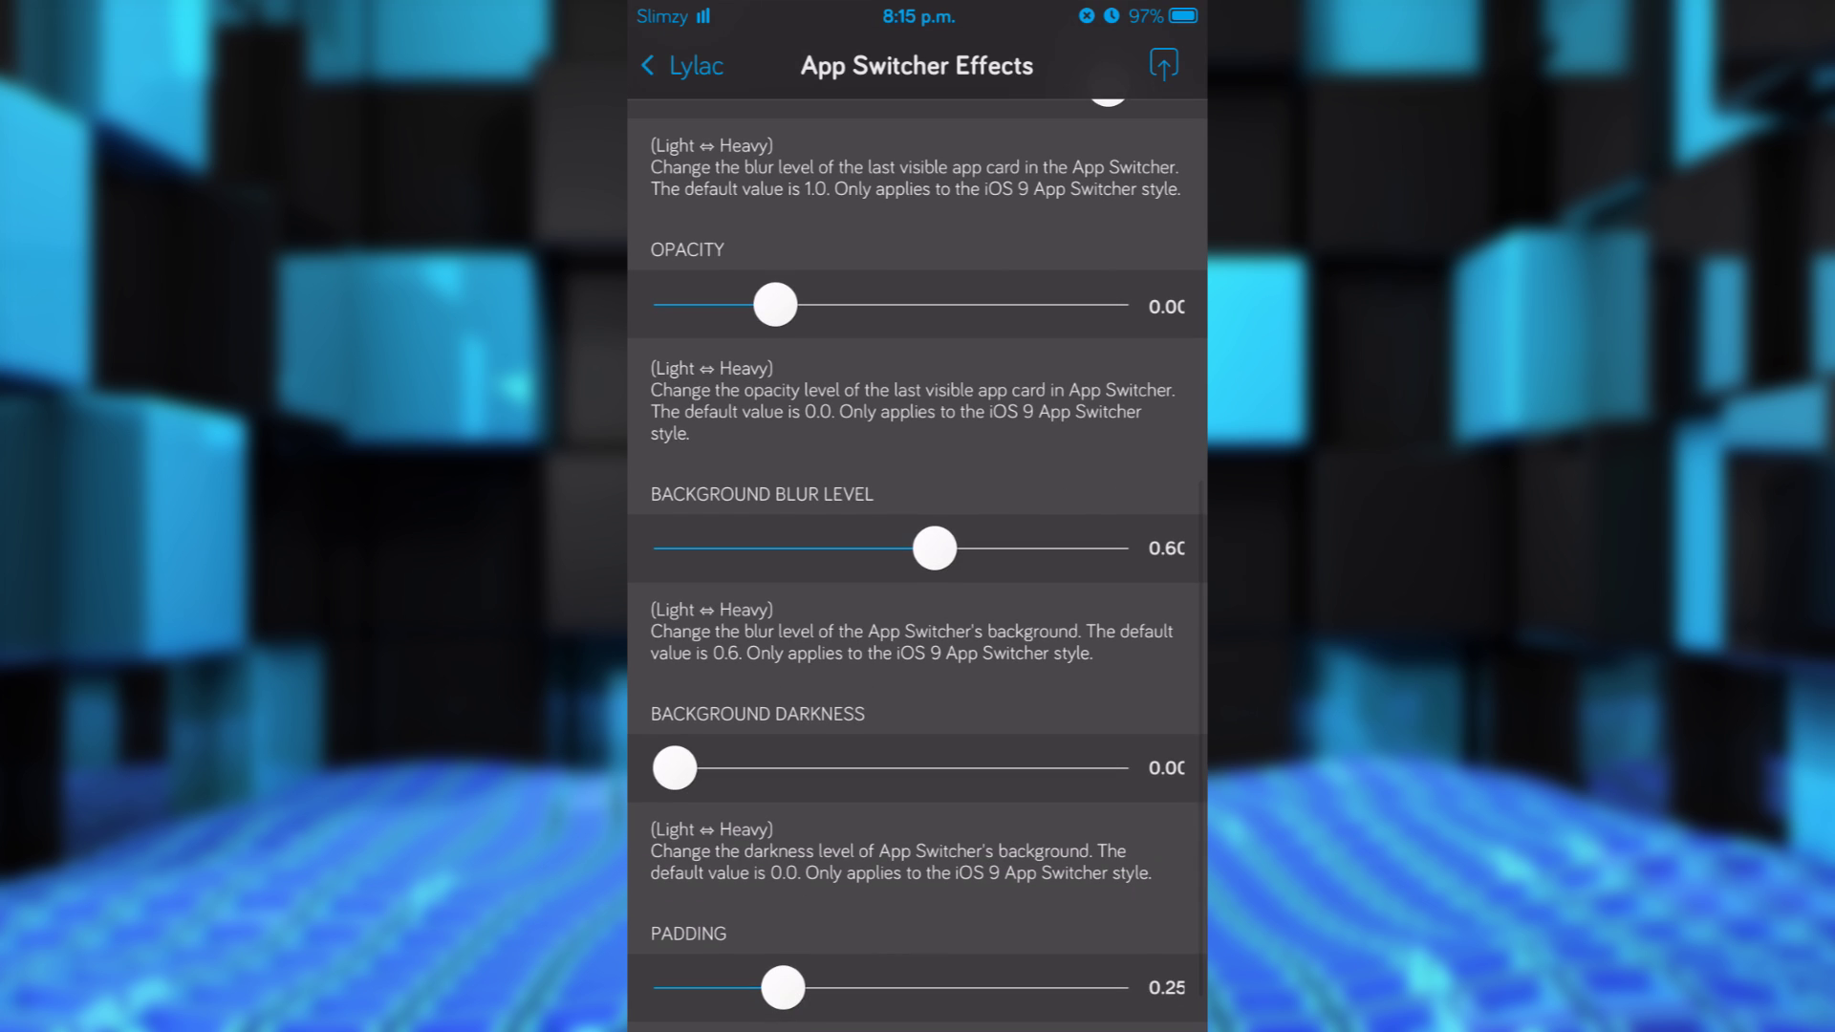
pyautogui.scroll(-1, 918, 566)
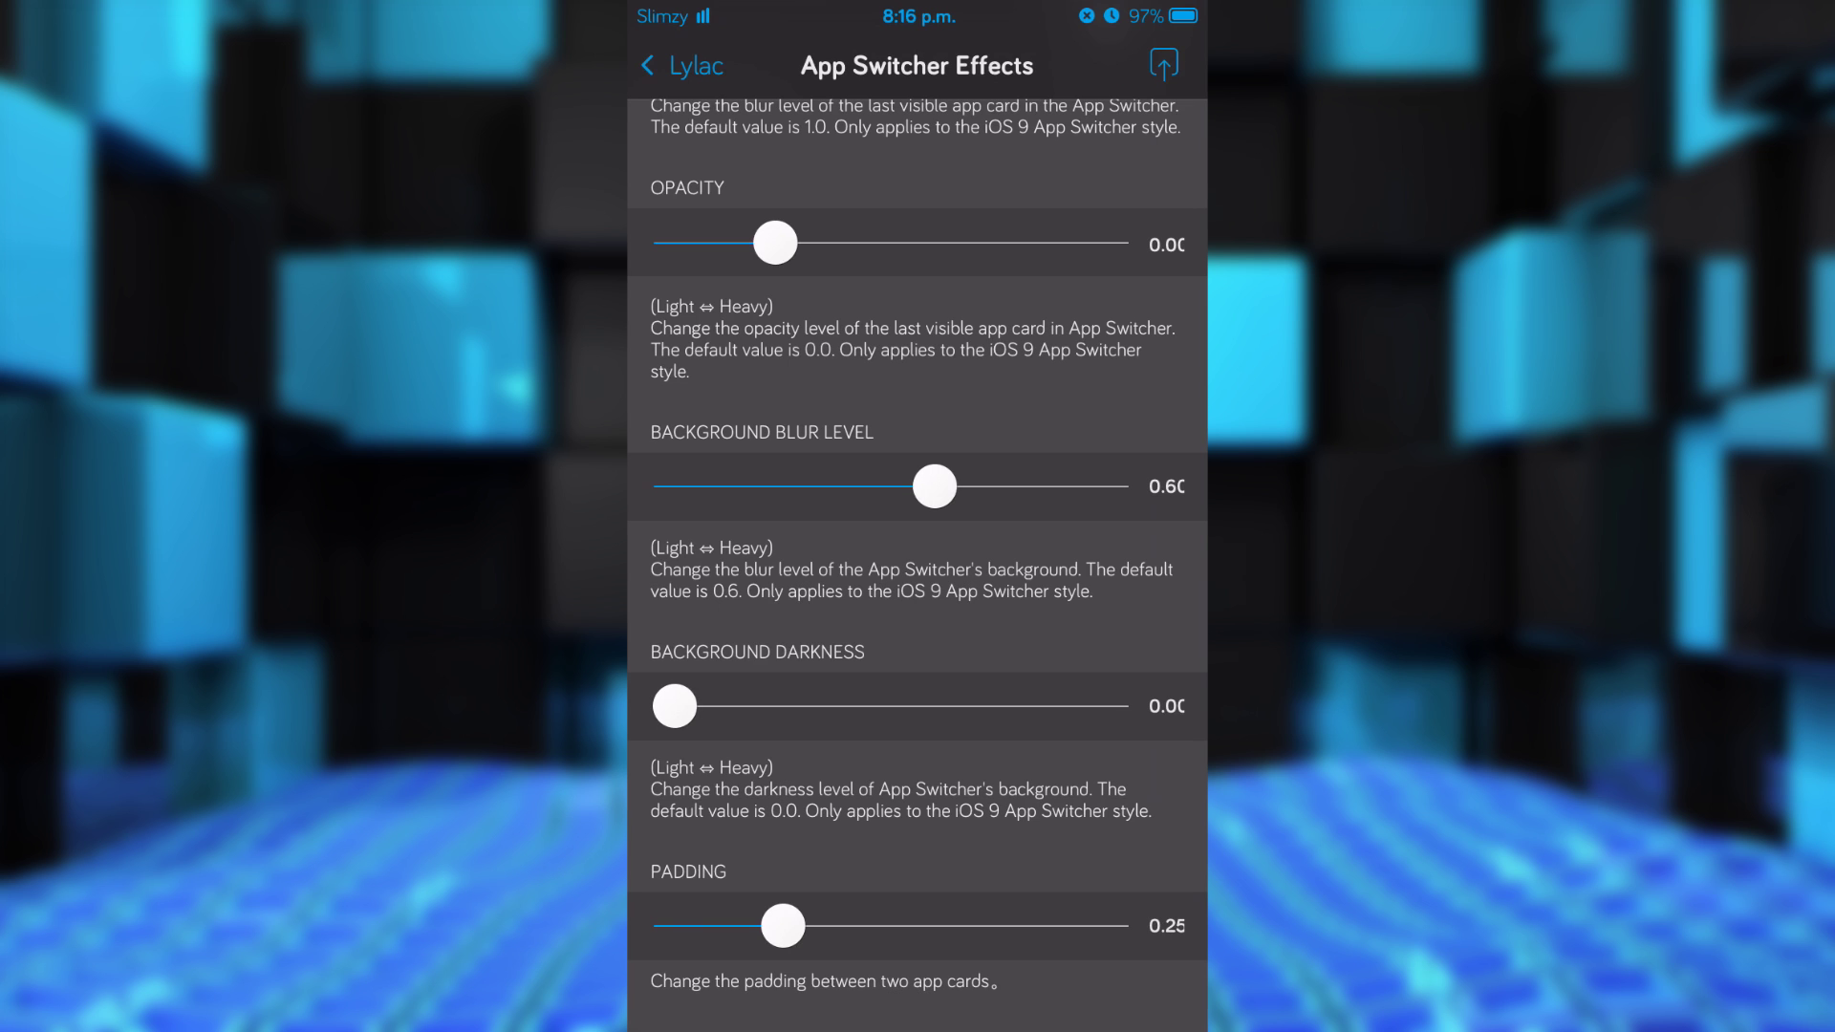
pyautogui.click(684, 65)
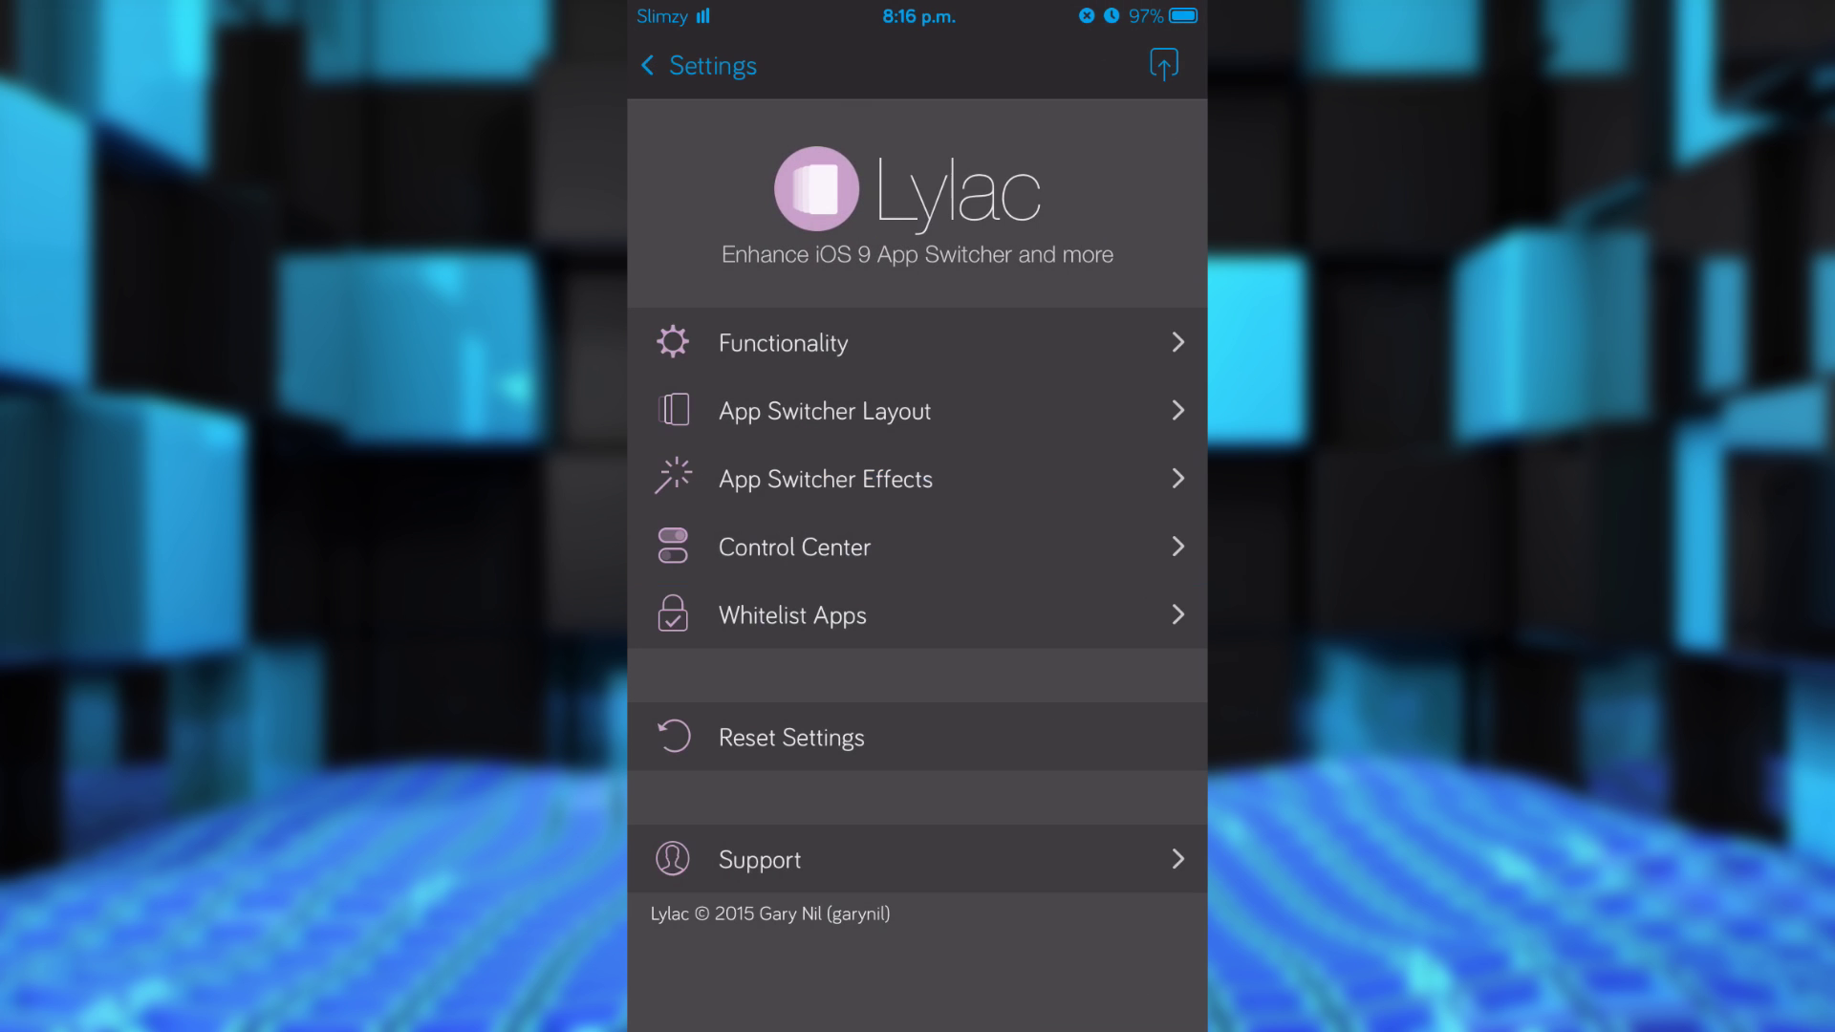
# - Reduce Control Center card scale from 1.00 to 0.63, preview it, and return to Lylac
pyautogui.click(795, 546)
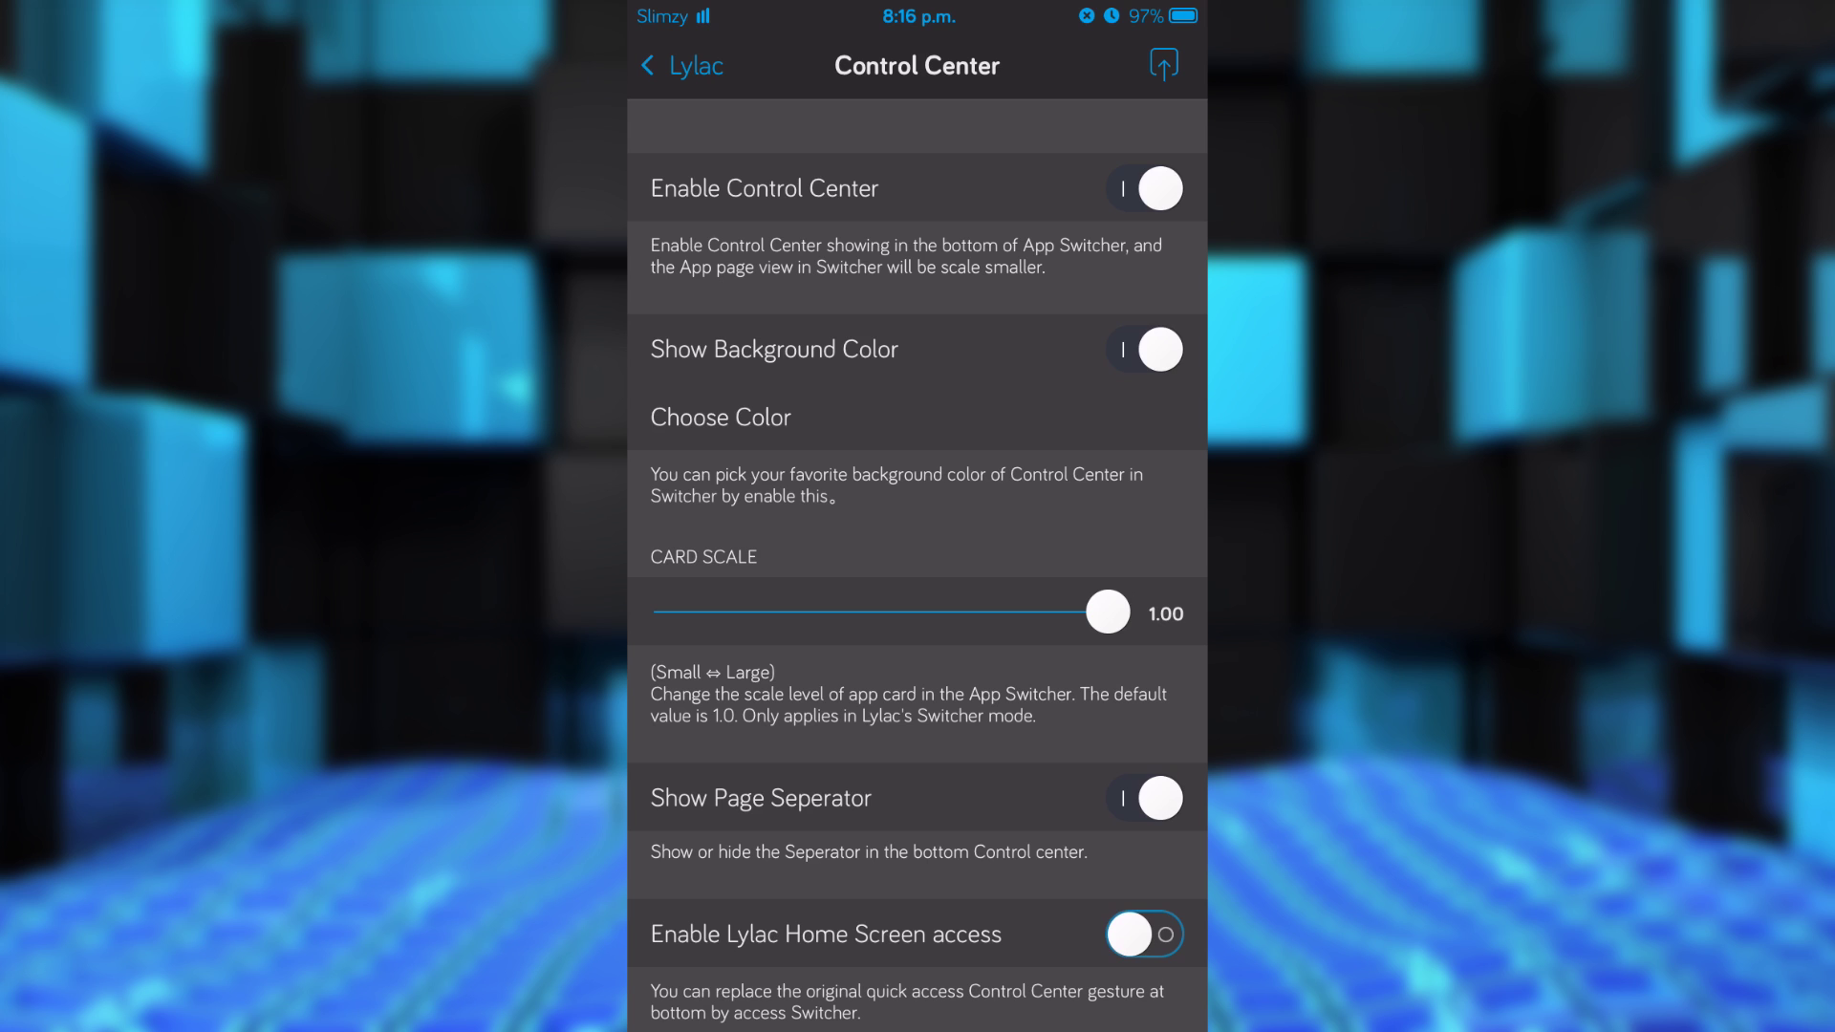
pyautogui.scroll(-1, 918, 574)
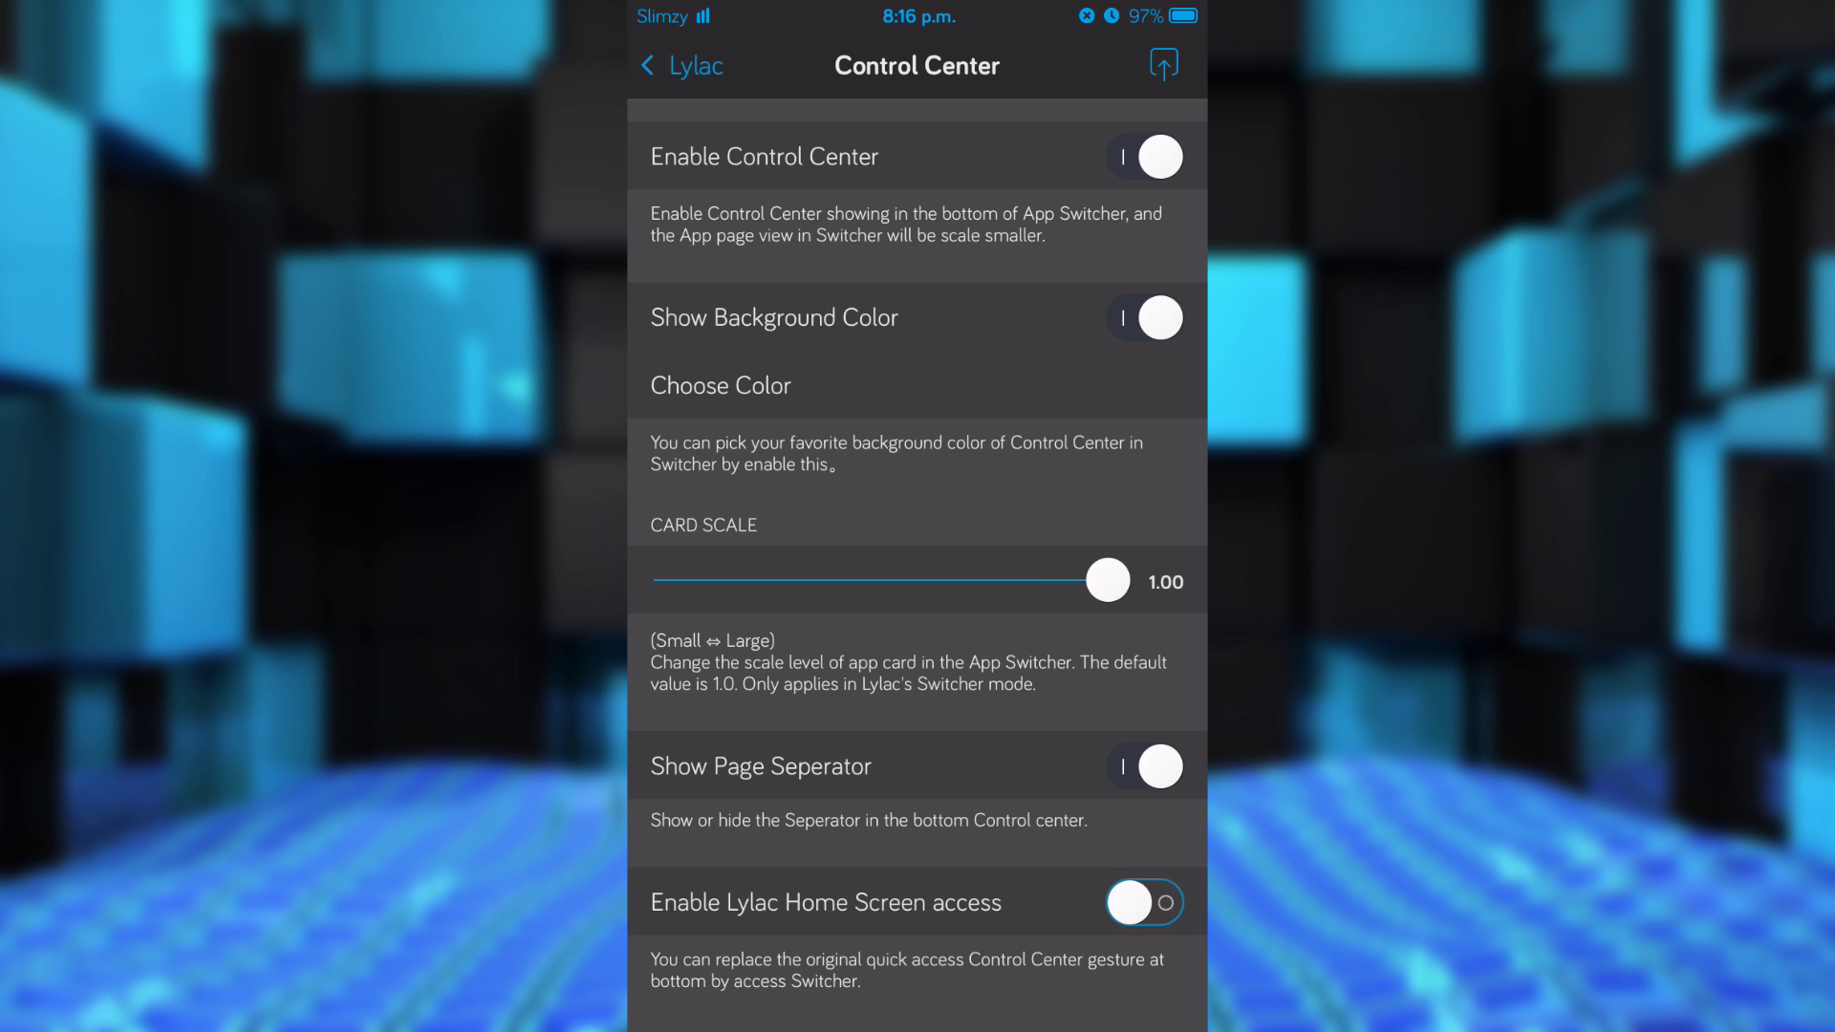
pyautogui.moveTo(1108, 580); pyautogui.dragTo(948, 580)
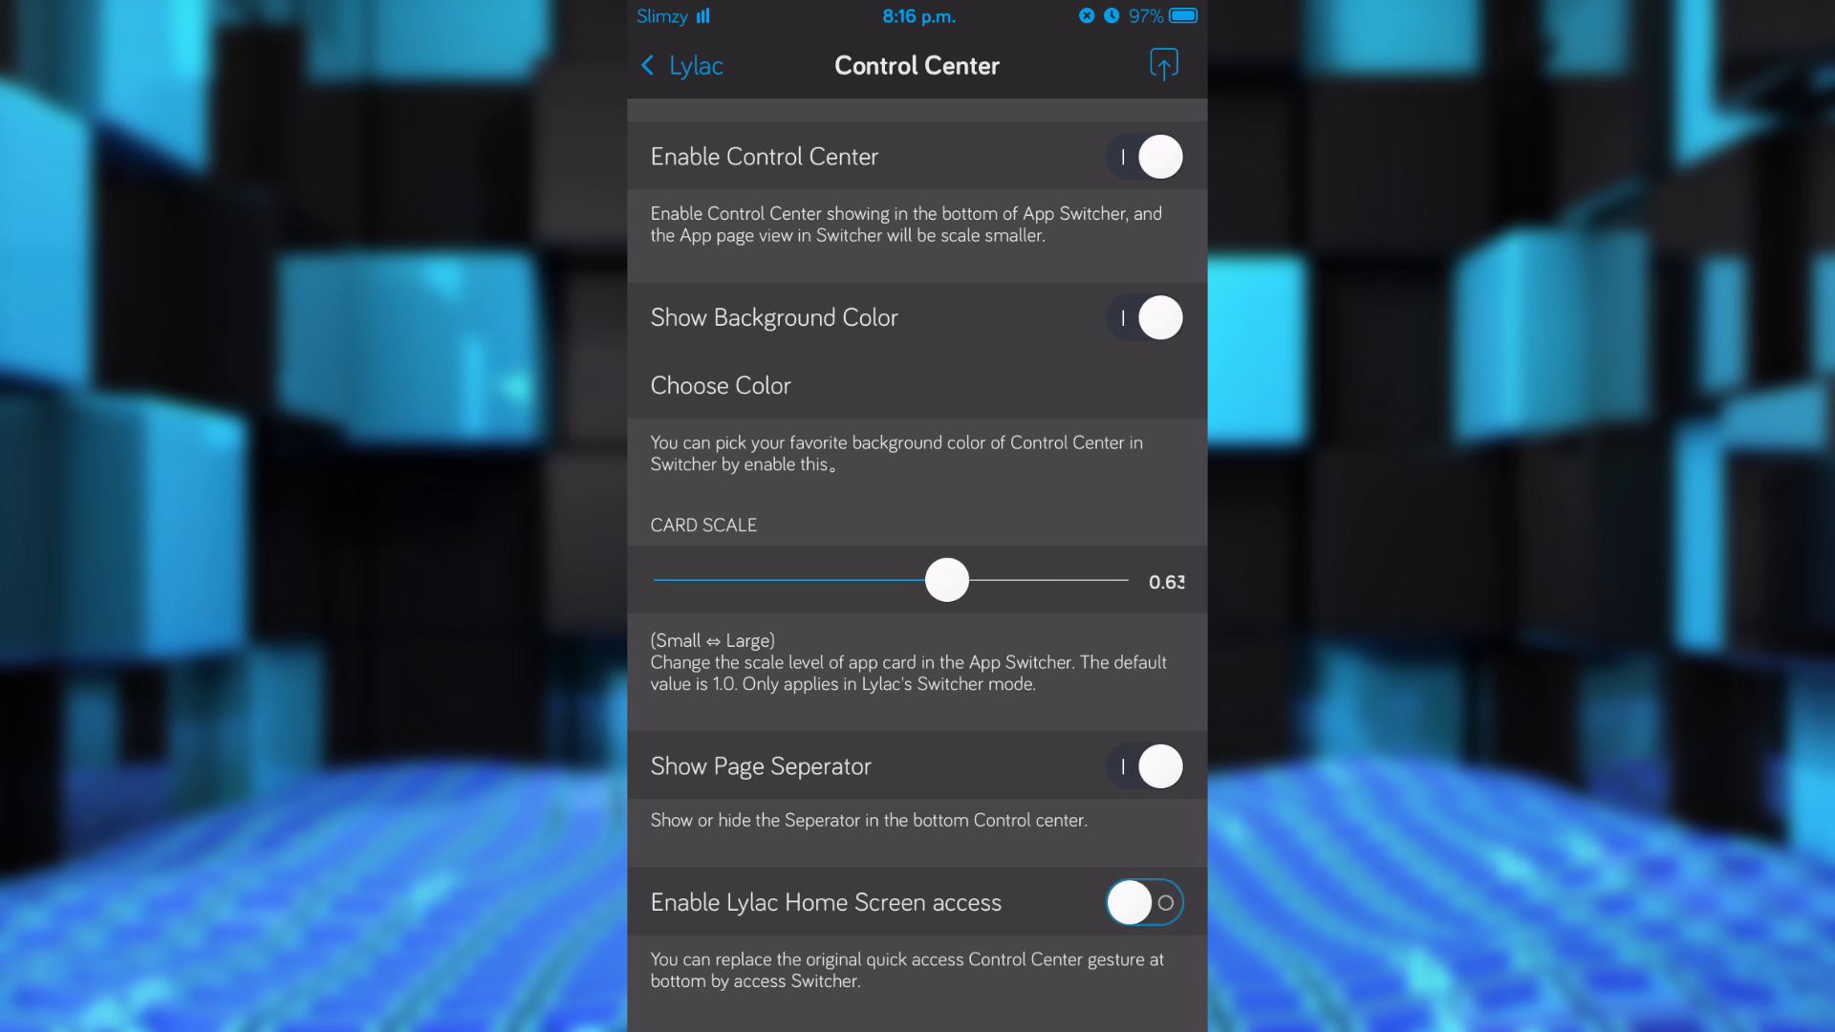
pyautogui.press('super')
pyautogui.press('super')
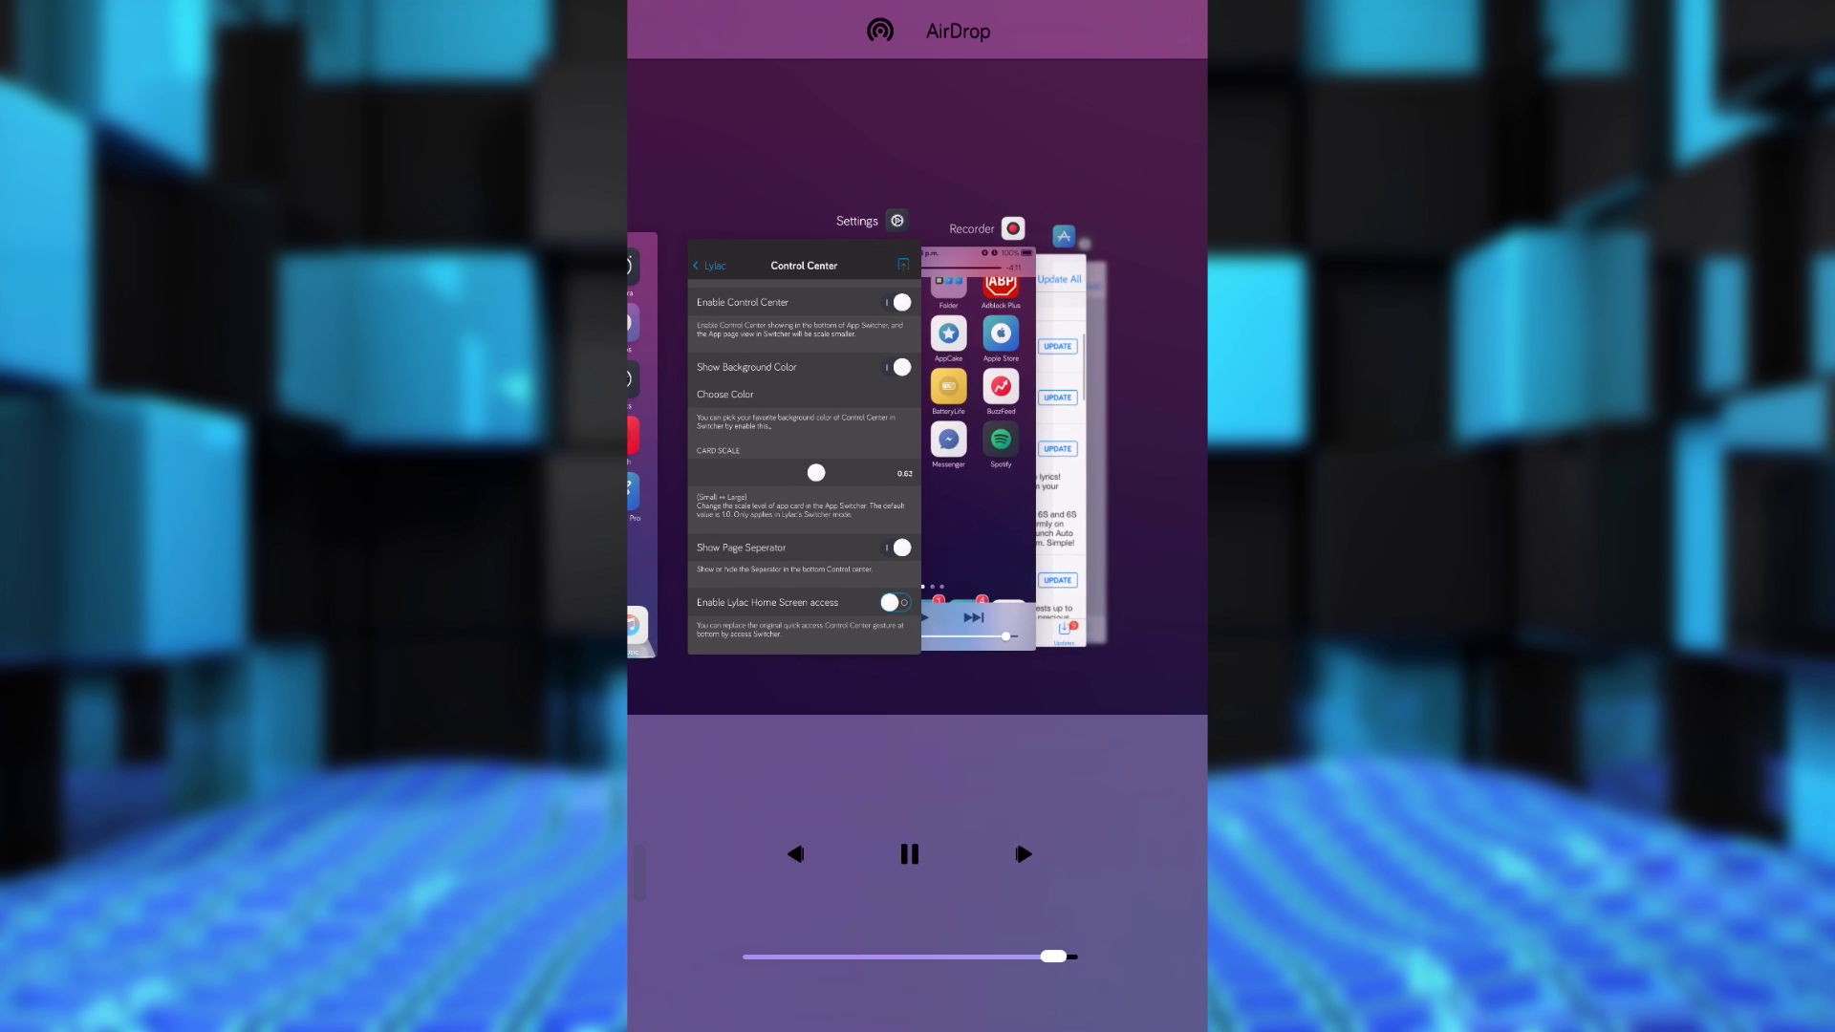
pyautogui.press('super')
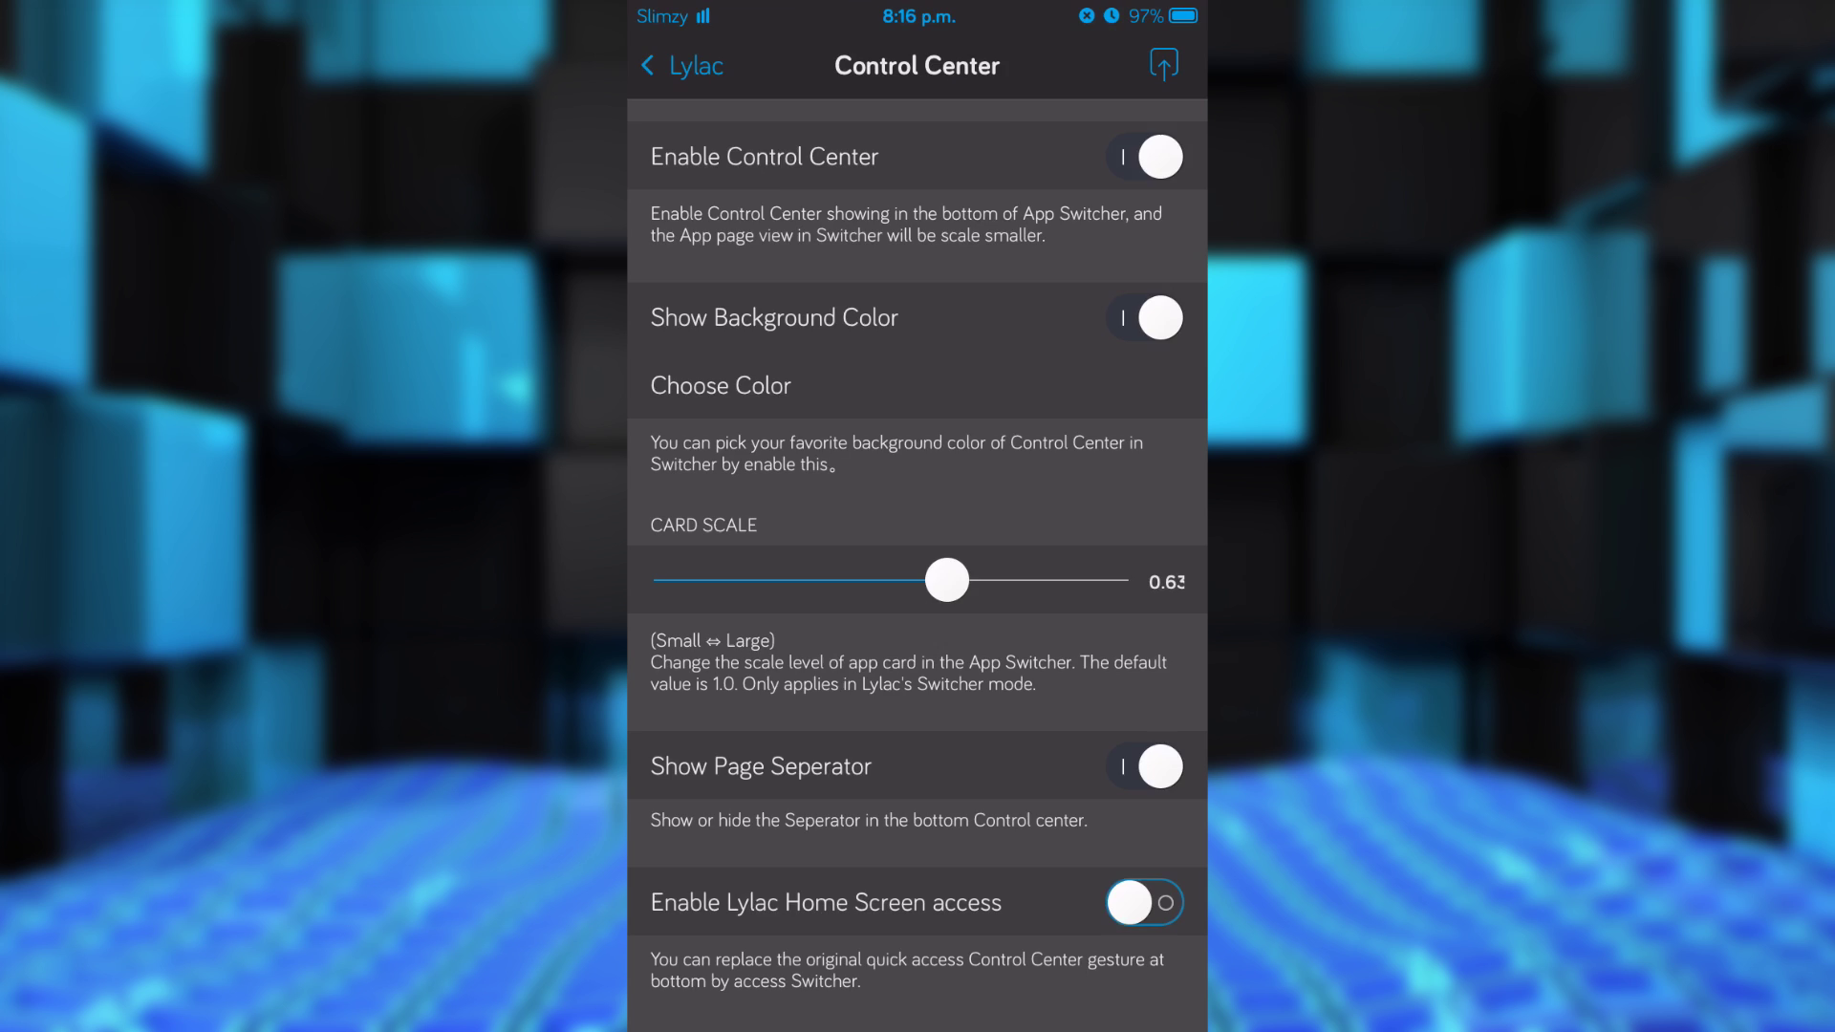
pyautogui.press('super')
pyautogui.press('super')
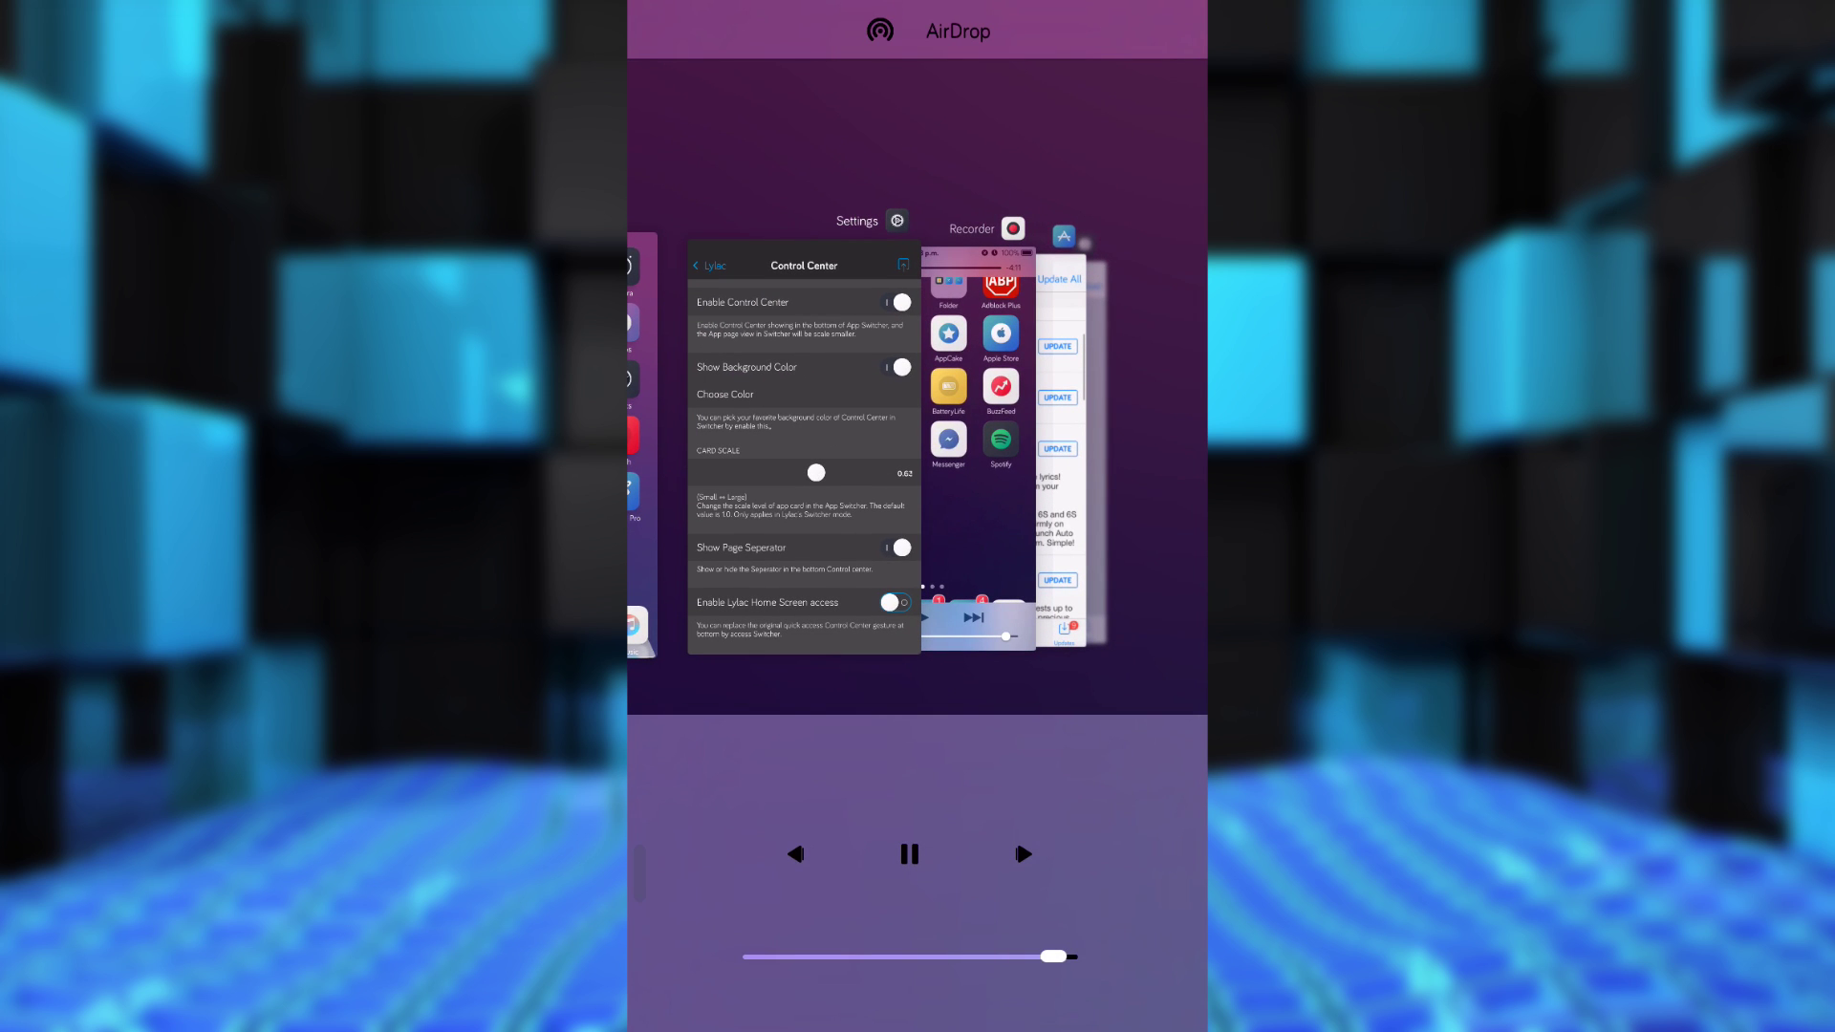
pyautogui.click(803, 445)
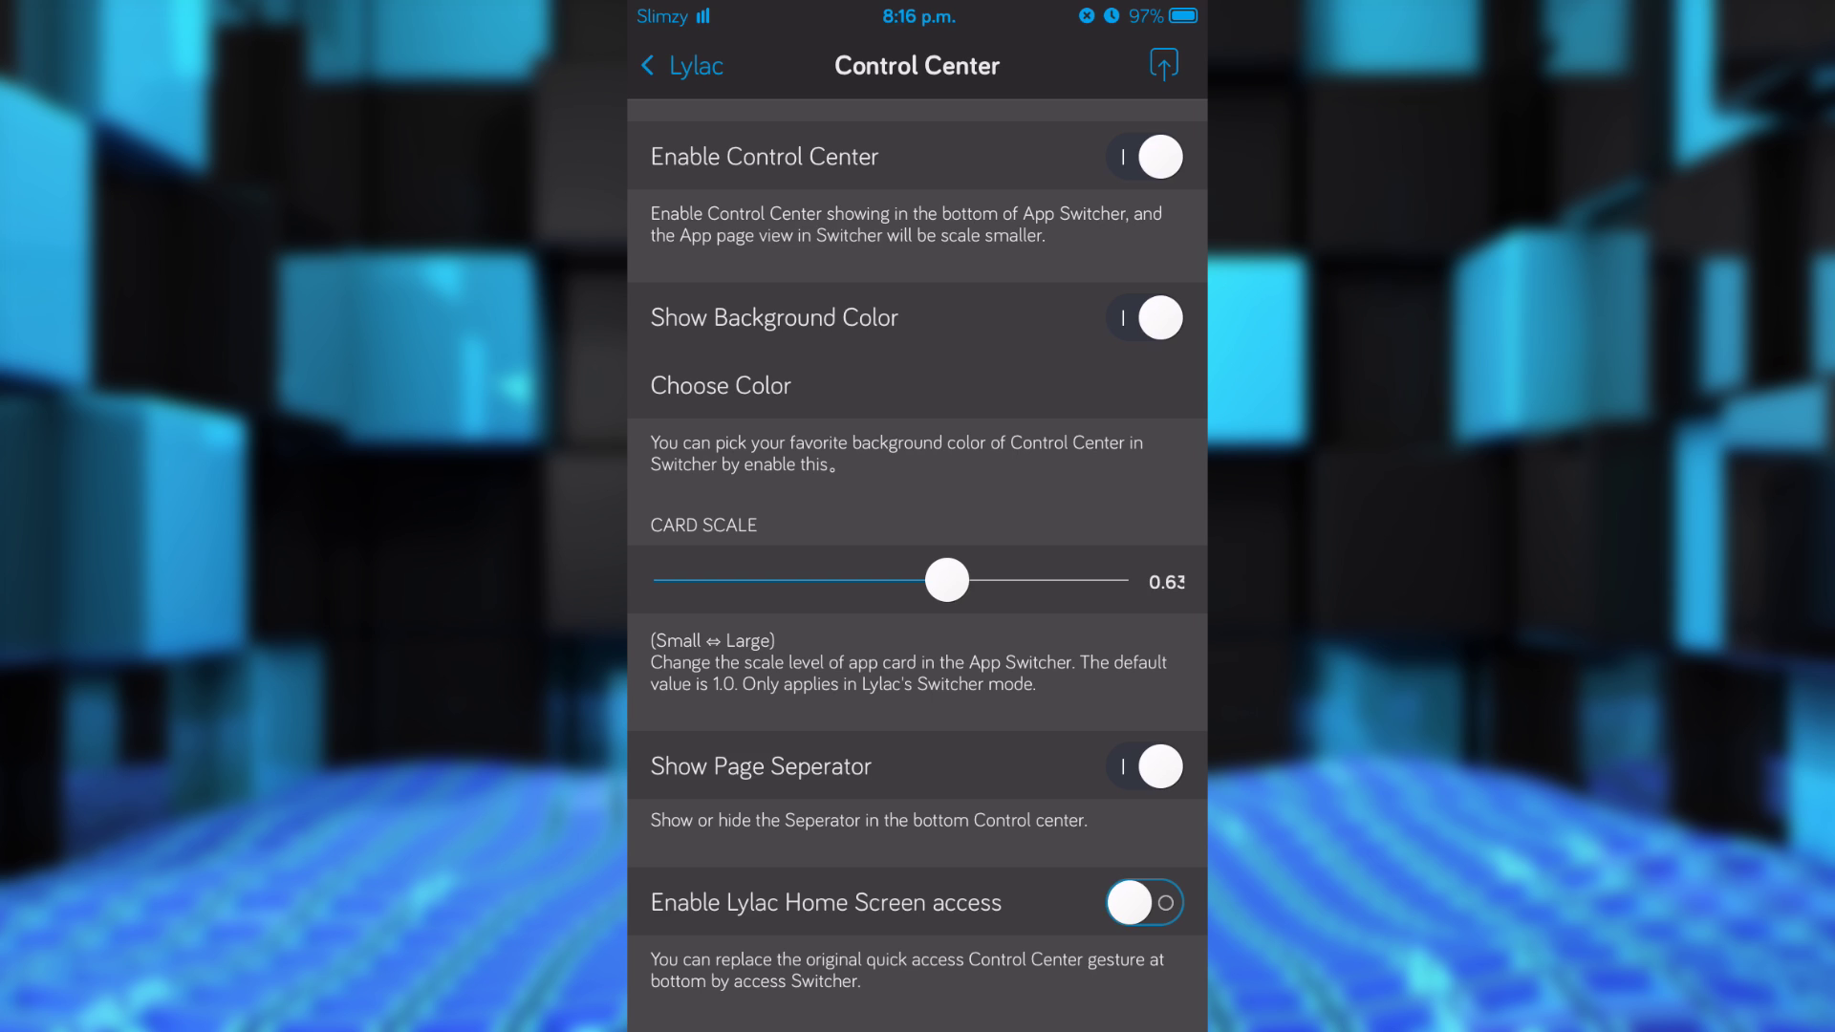
pyautogui.click(681, 64)
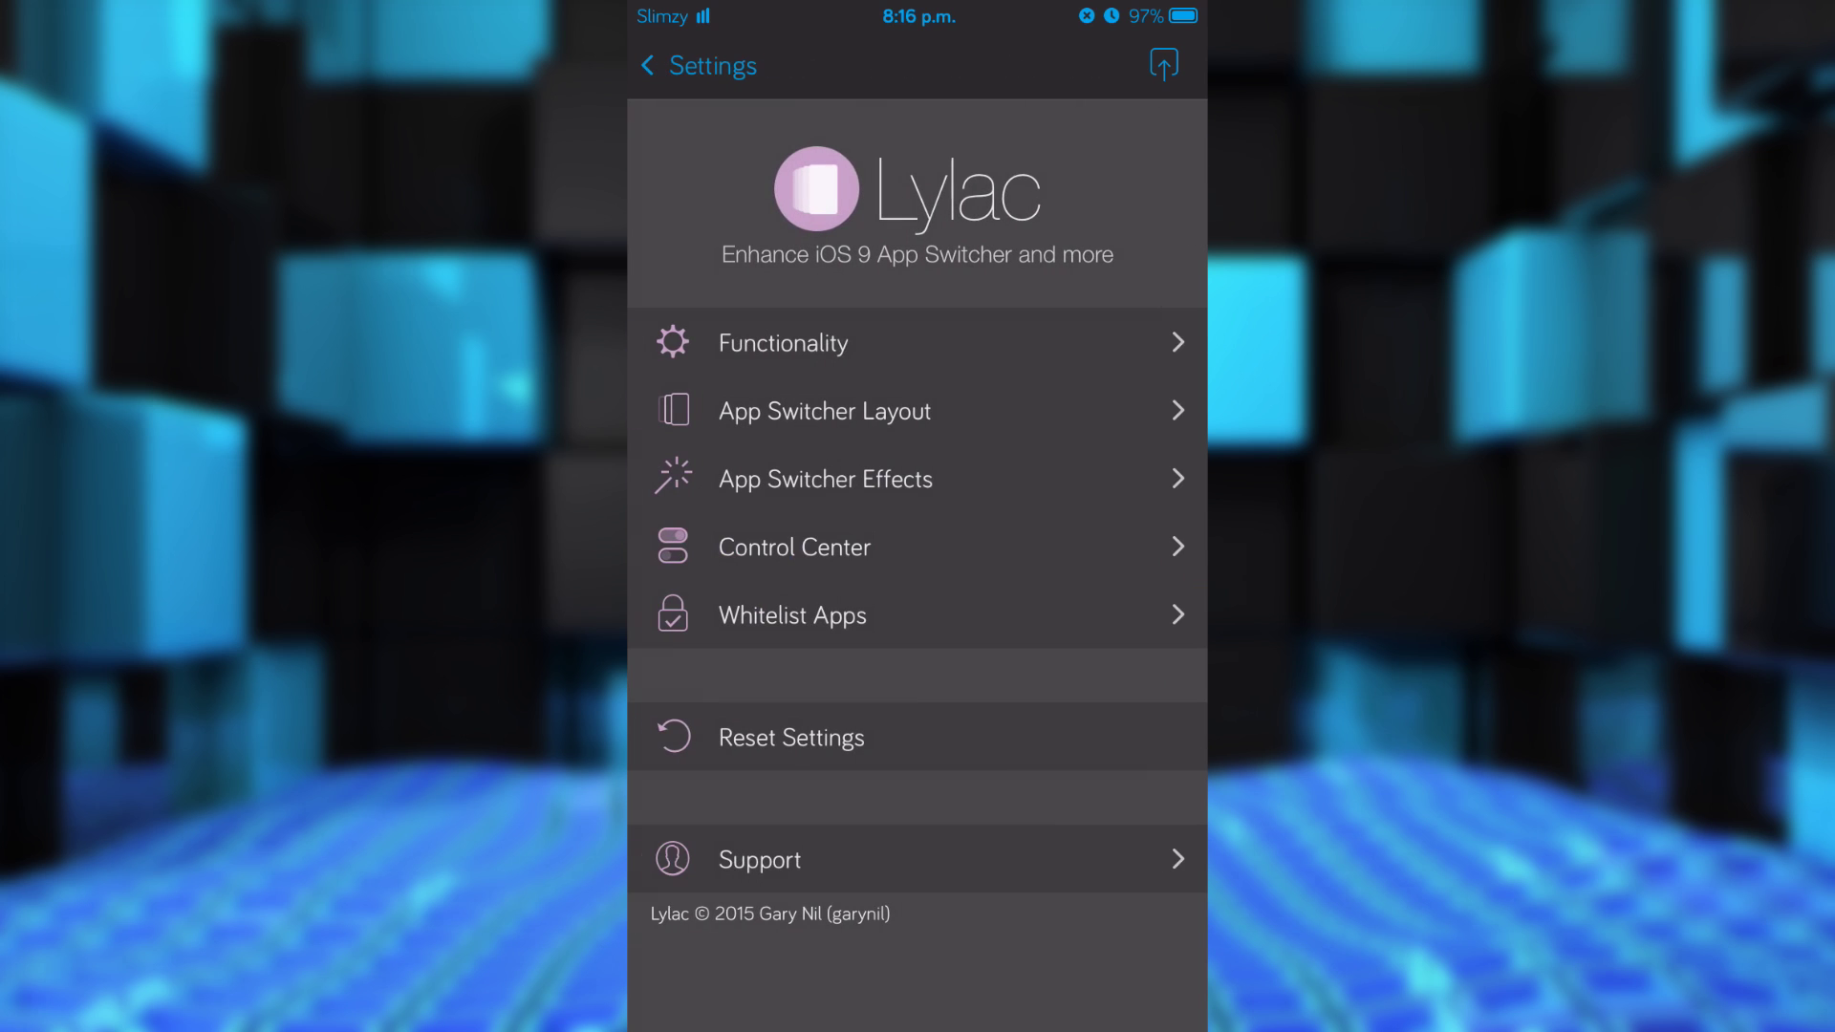
# - Tick Calculator in Lylac's Whitelist Apps list and return to the main page
pyautogui.click(793, 615)
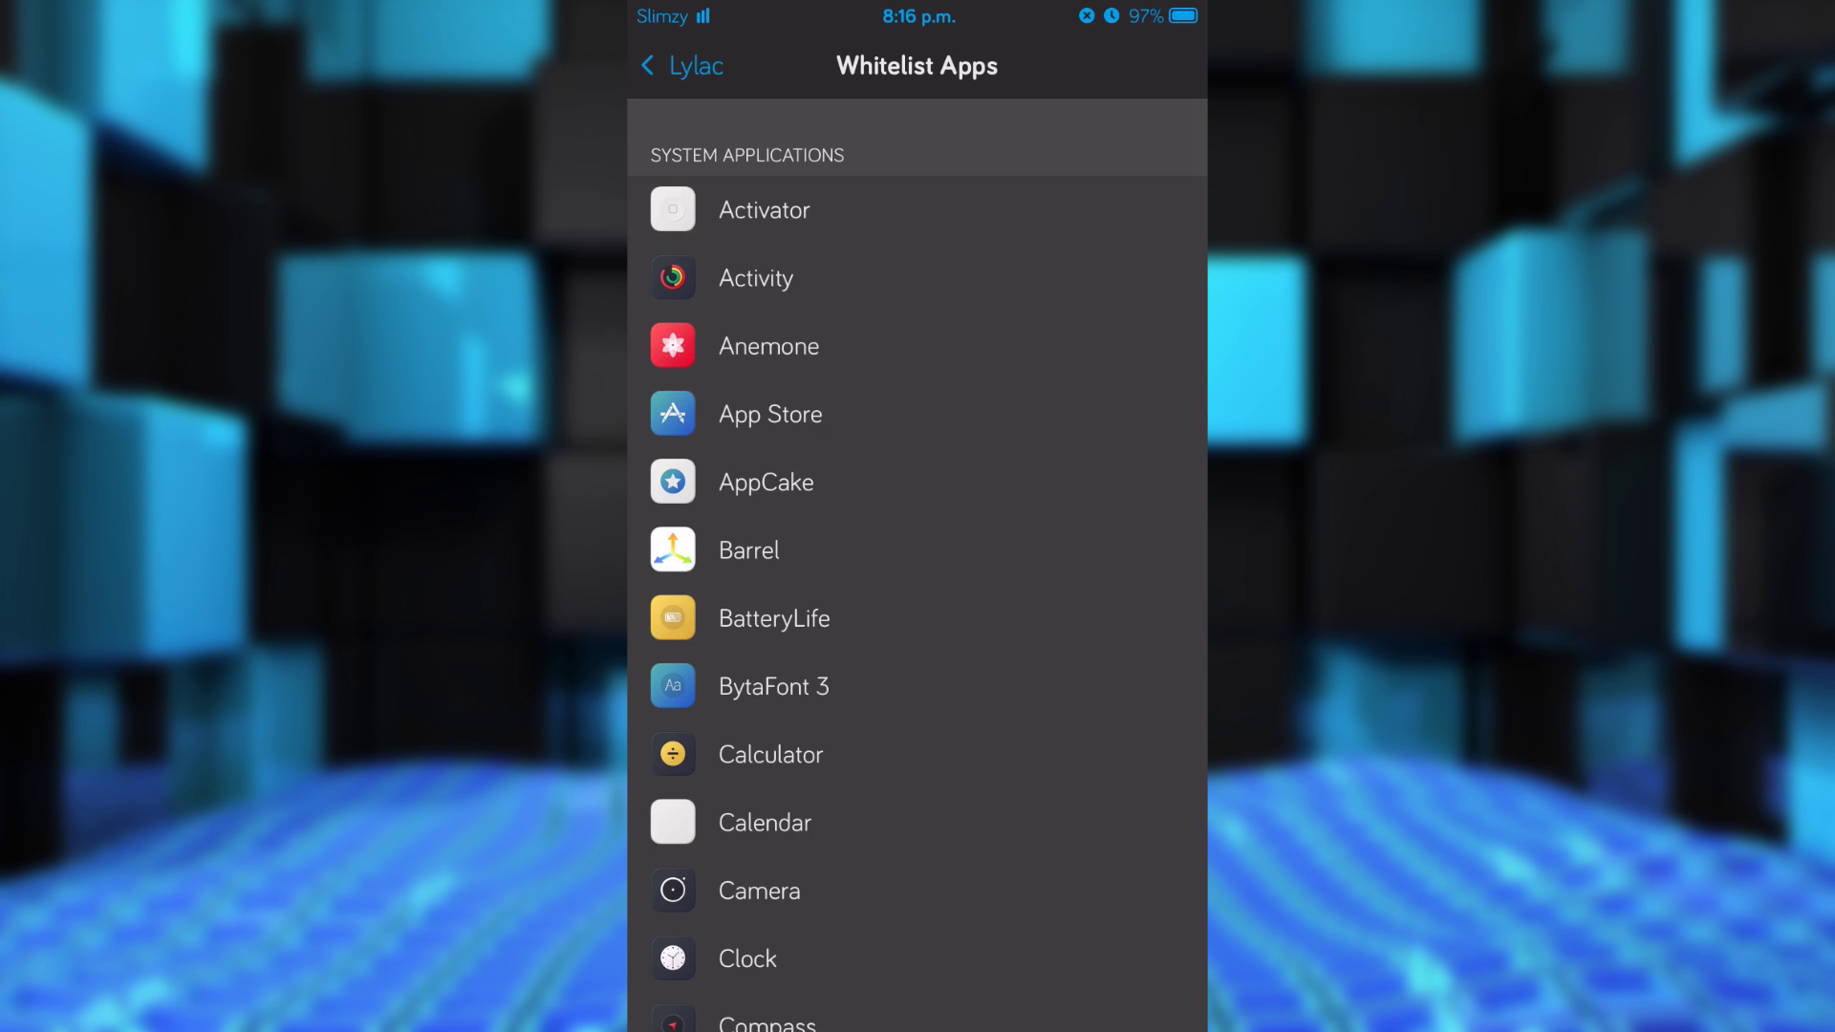
pyautogui.scroll(-3, 918, 575)
pyautogui.click(918, 434)
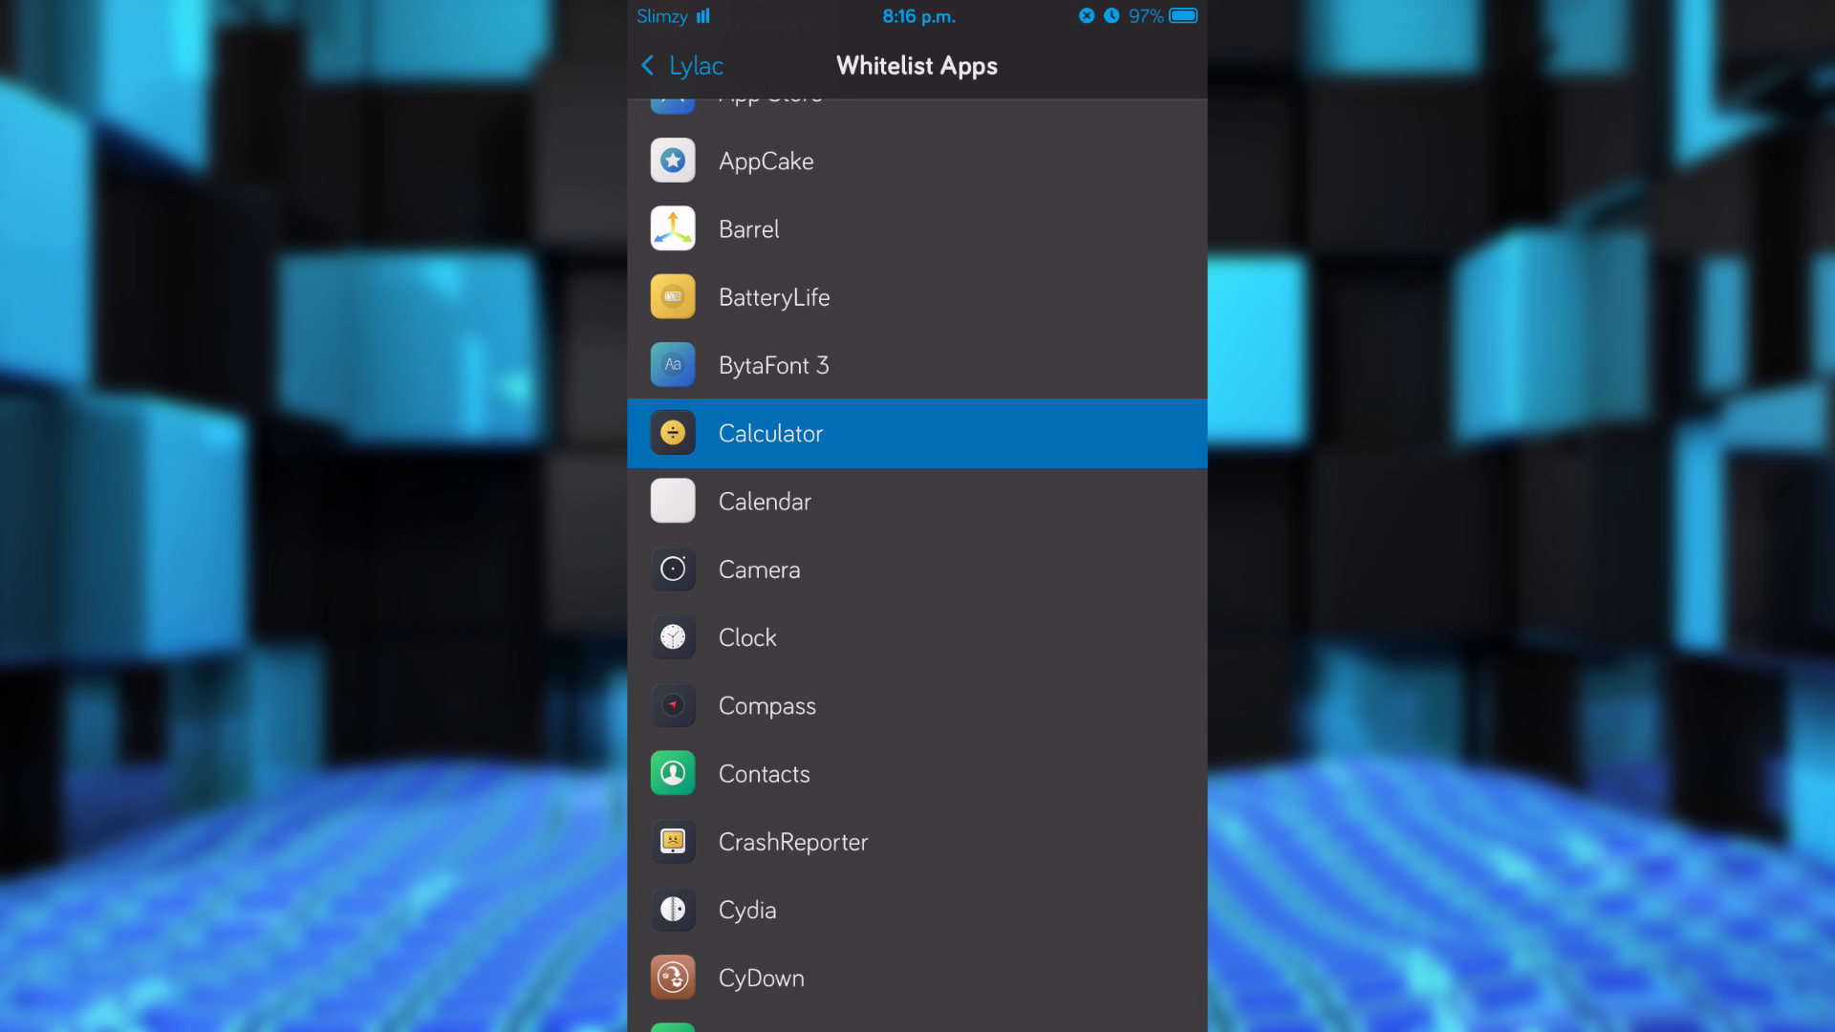
pyautogui.click(685, 64)
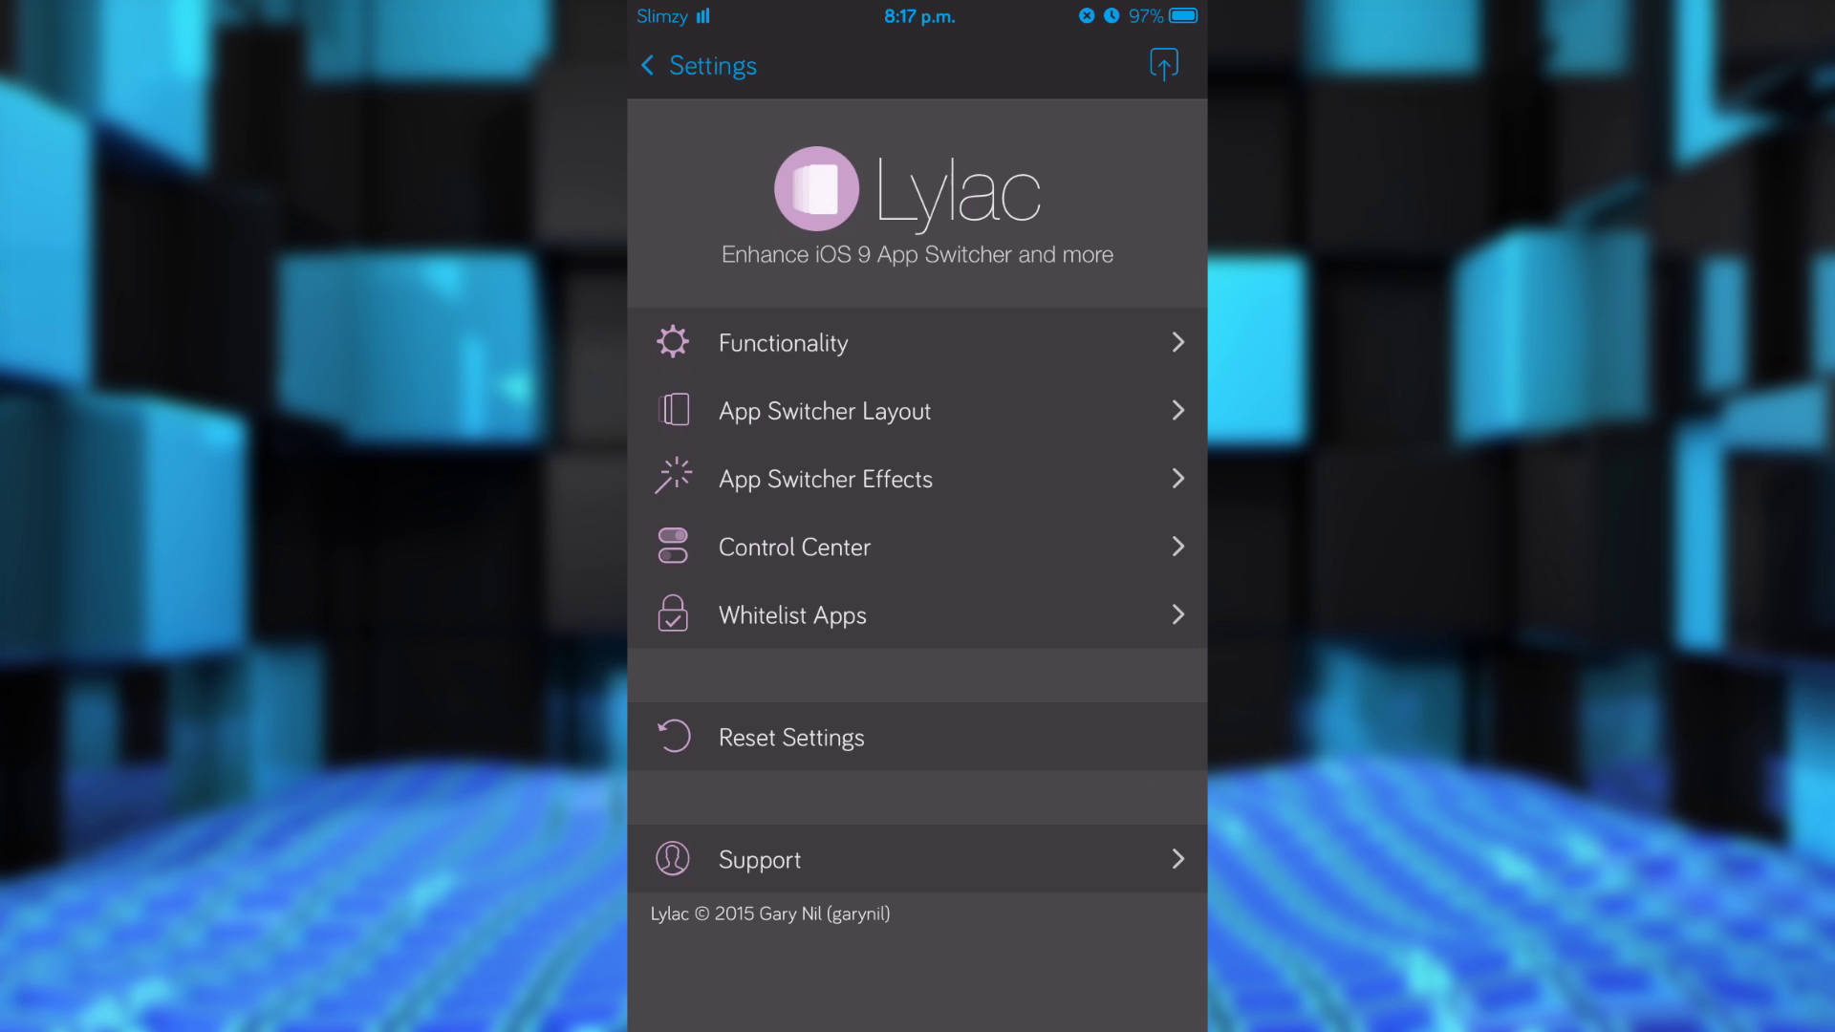
# - Leave Settings for the home screen and launch Cydia
pyautogui.click(695, 65)
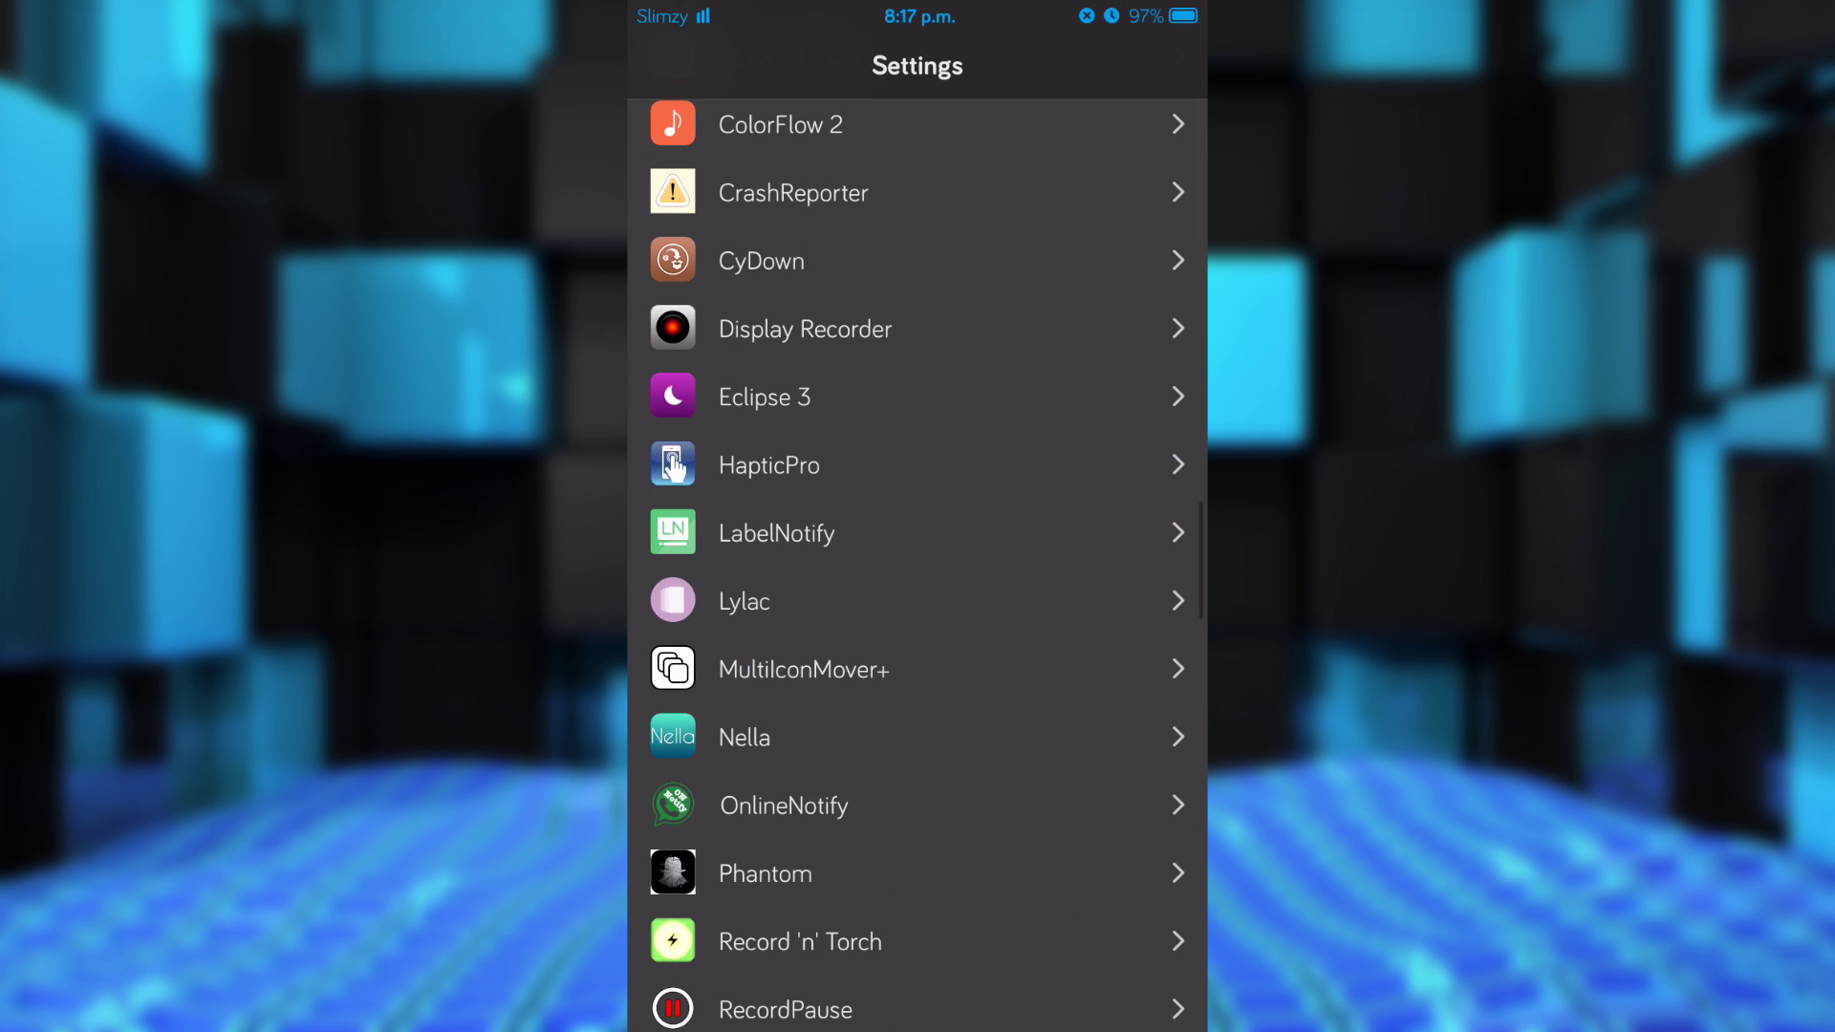
pyautogui.press('Home')
pyautogui.click(850, 629)
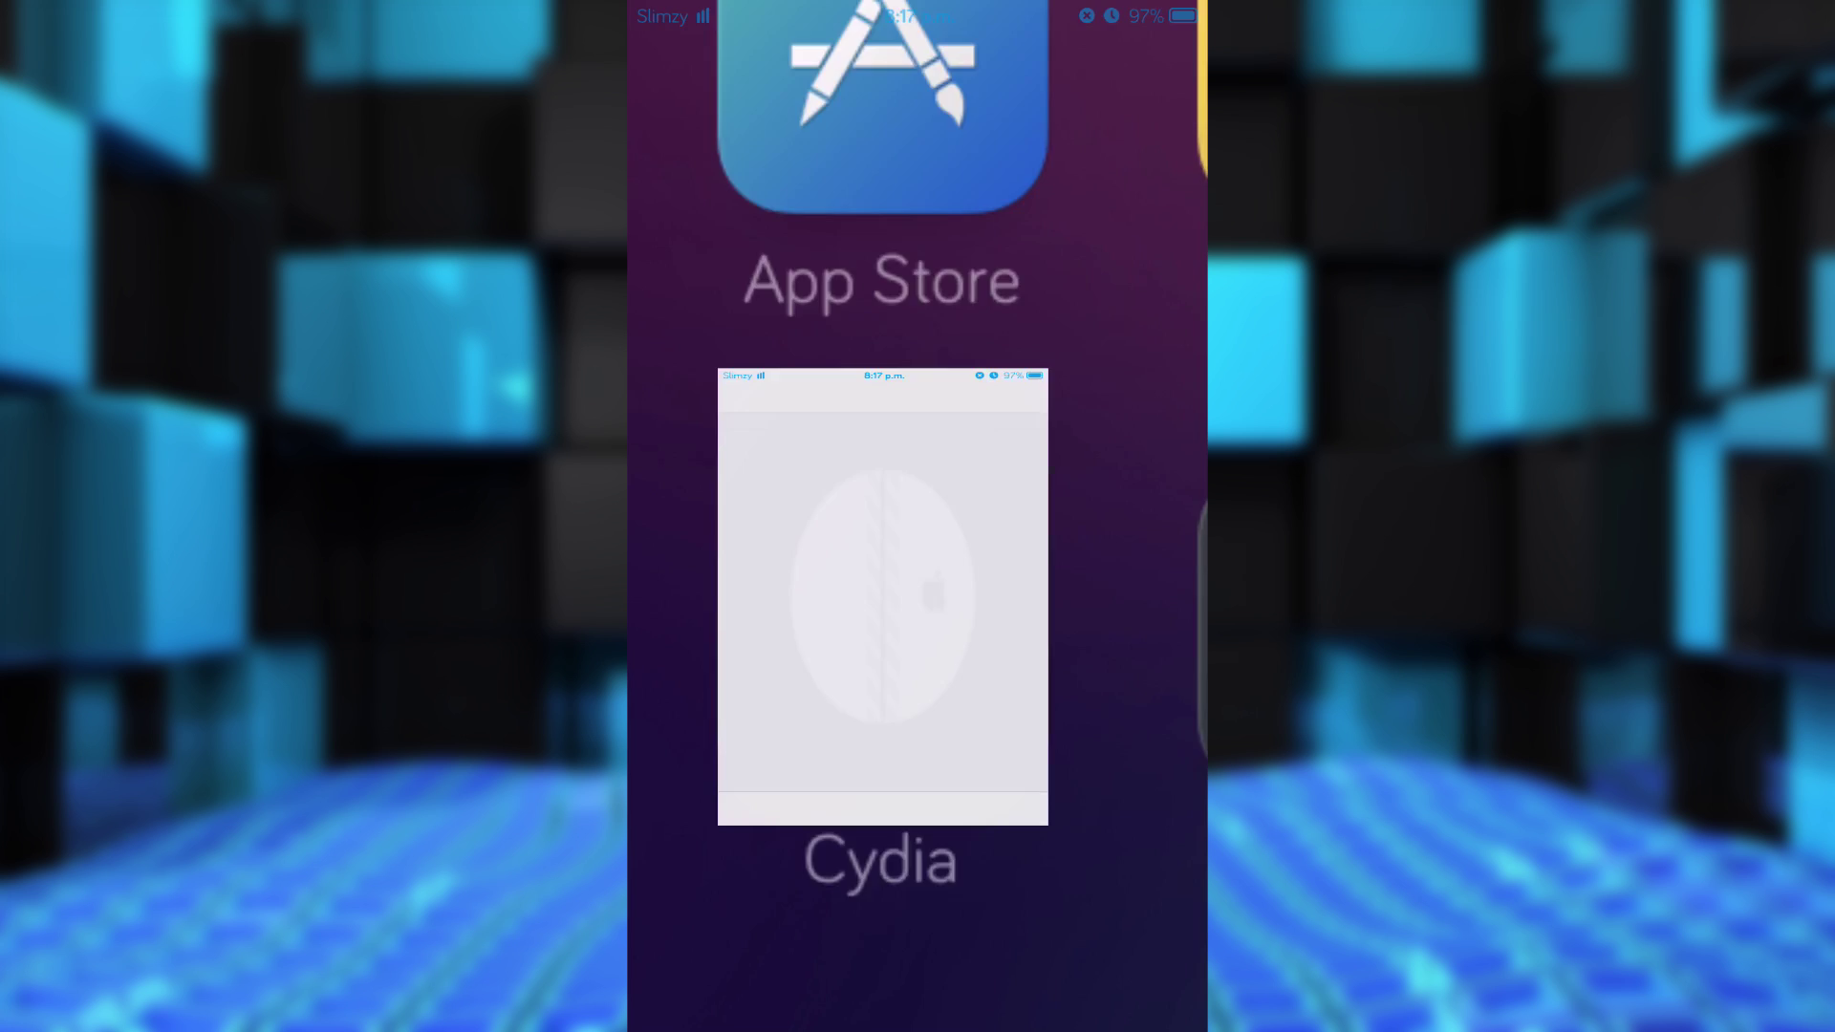